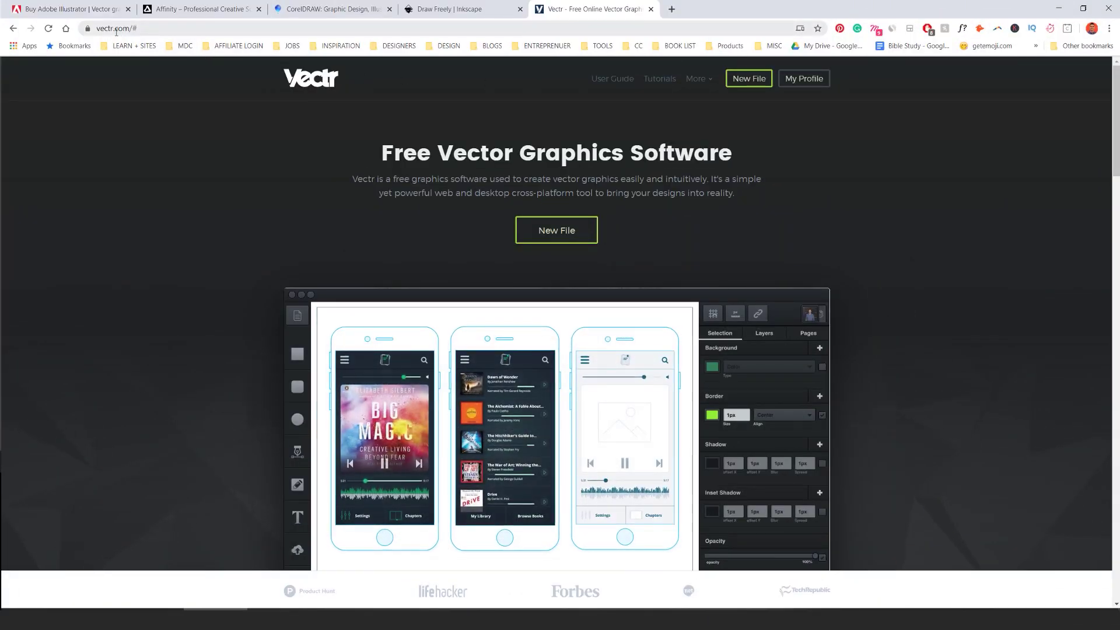
# Step: Create a new blank file from the Vectr homepage
pyautogui.click(108, 28)
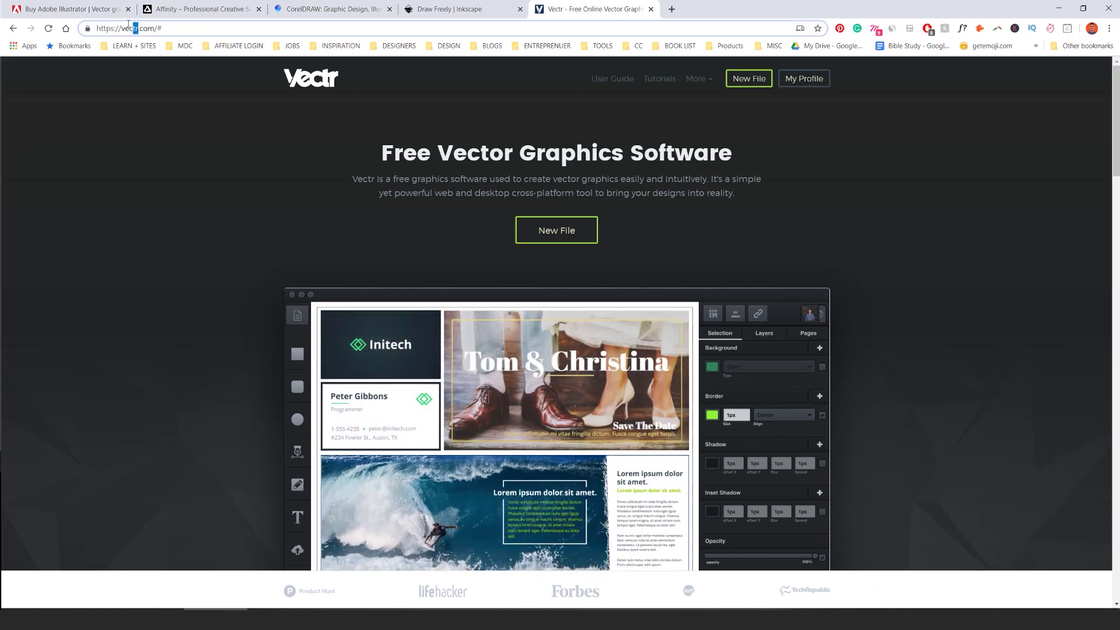
pyautogui.click(162, 28)
pyautogui.moveTo(382, 156); pyautogui.dragTo(751, 170)
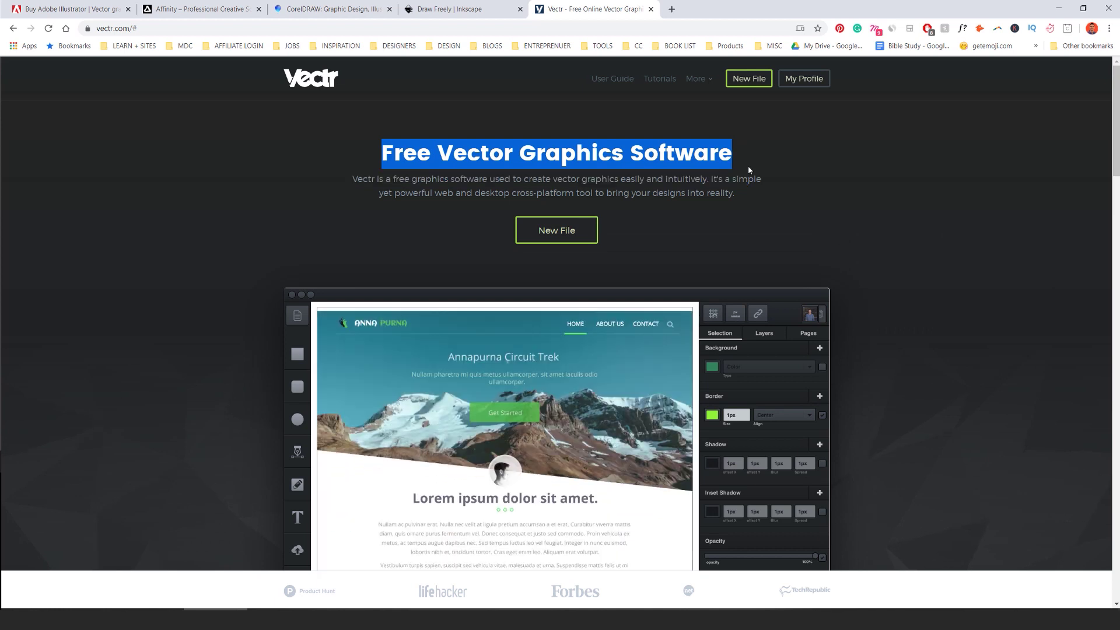
pyautogui.click(799, 188)
pyautogui.click(572, 228)
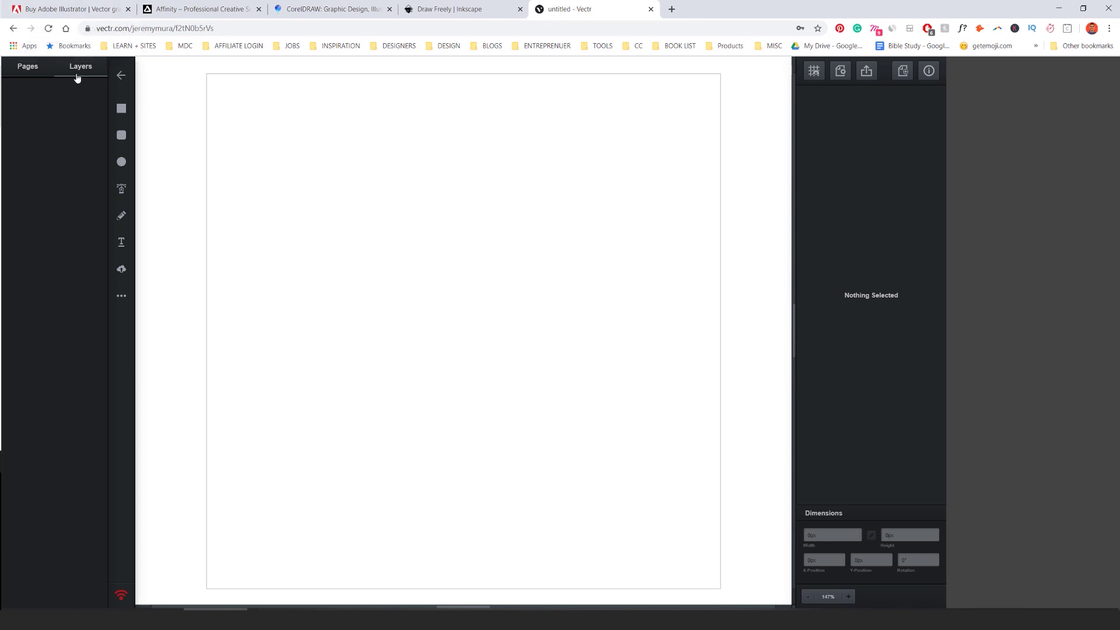
# Step: Look through the editor's page list, layer list and library of extra preset shapes
pyautogui.click(35, 68)
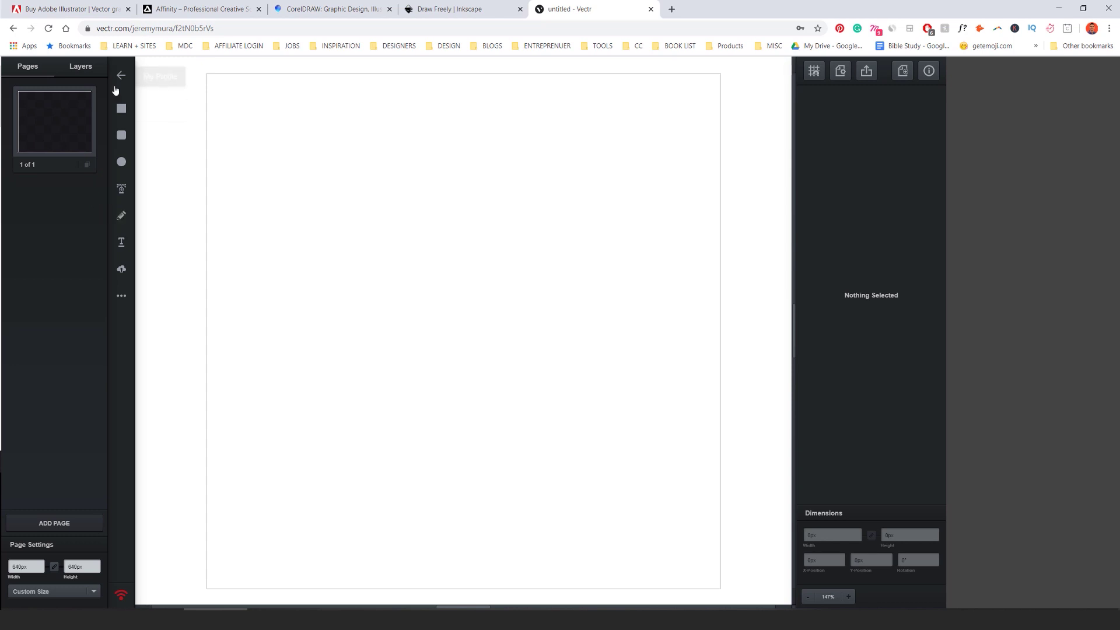
pyautogui.click(82, 70)
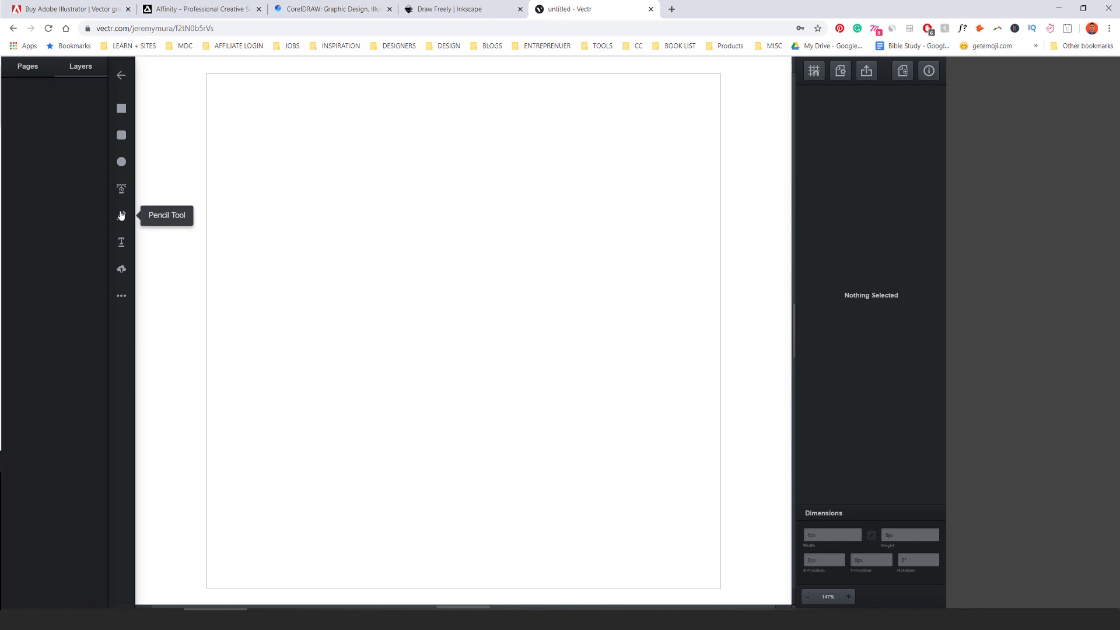
pyautogui.click(123, 301)
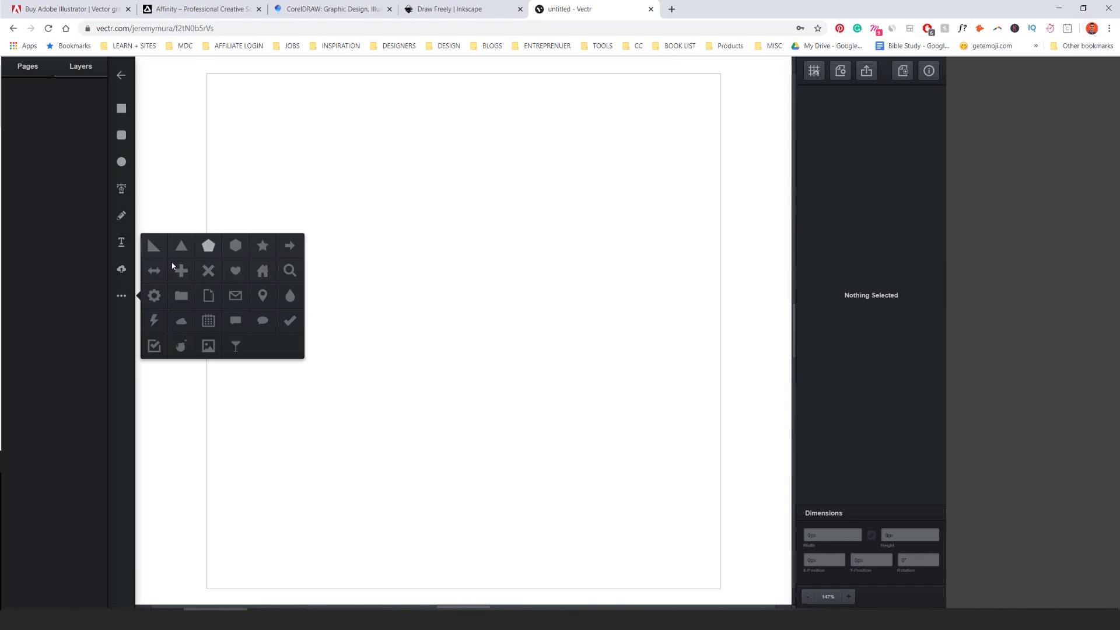
pyautogui.click(121, 295)
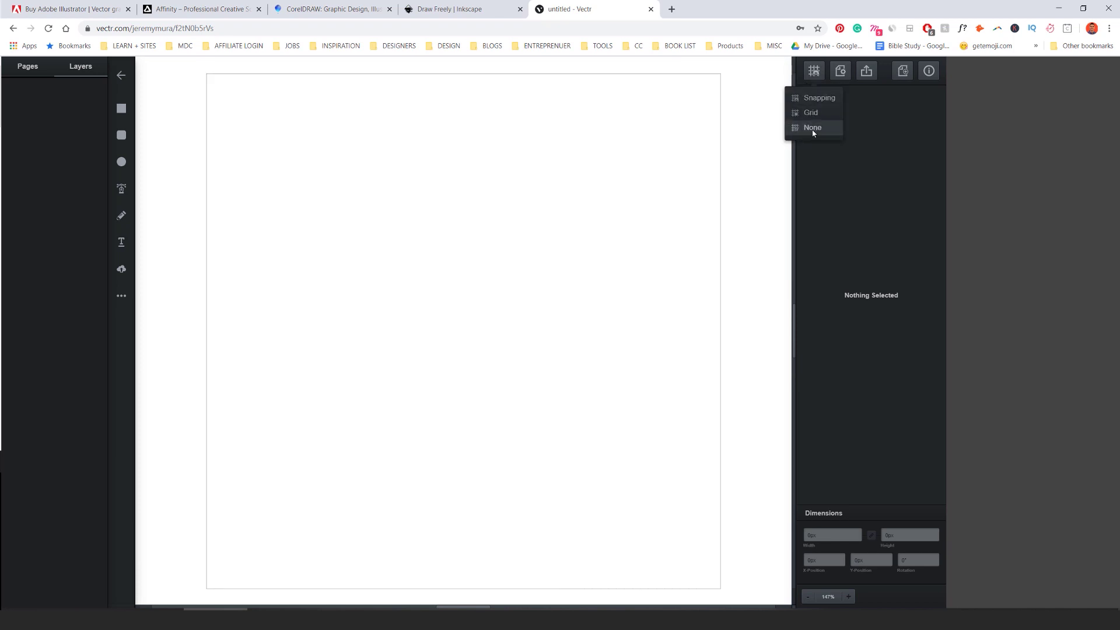
# Step: Change the canvas alignment mode to Grid so that a grid covers the page
pyautogui.click(814, 133)
pyautogui.click(814, 71)
pyautogui.click(811, 113)
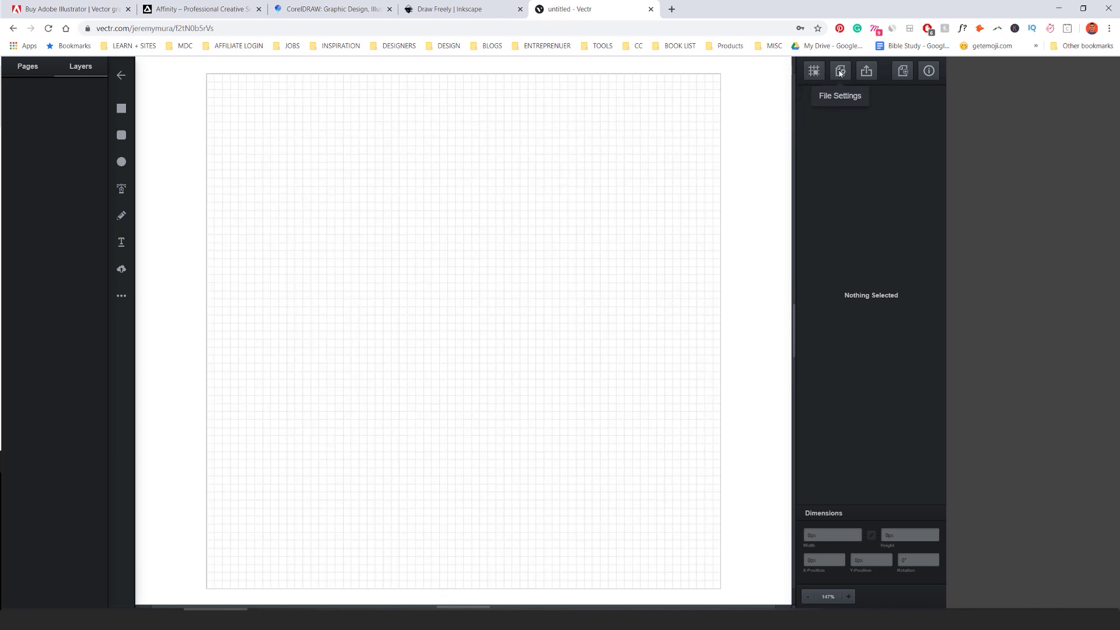
# Step: Try centimetres, points and inches as the file's units, and set them back to Pixels (px)
pyautogui.click(840, 70)
pyautogui.click(838, 165)
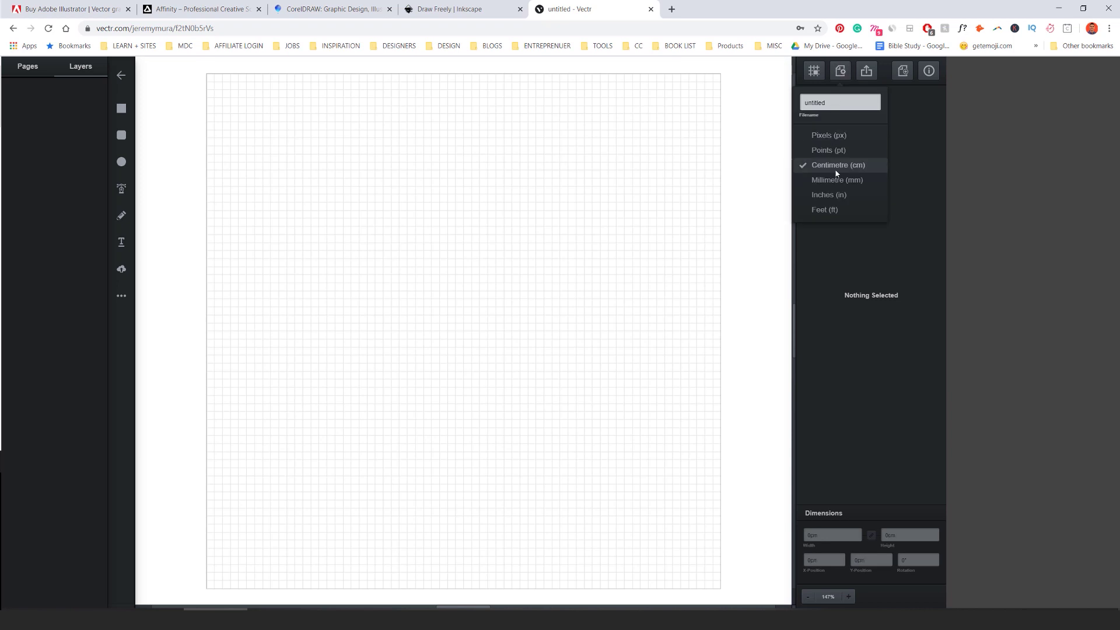
pyautogui.click(834, 150)
pyautogui.click(832, 135)
pyautogui.click(828, 193)
pyautogui.click(829, 135)
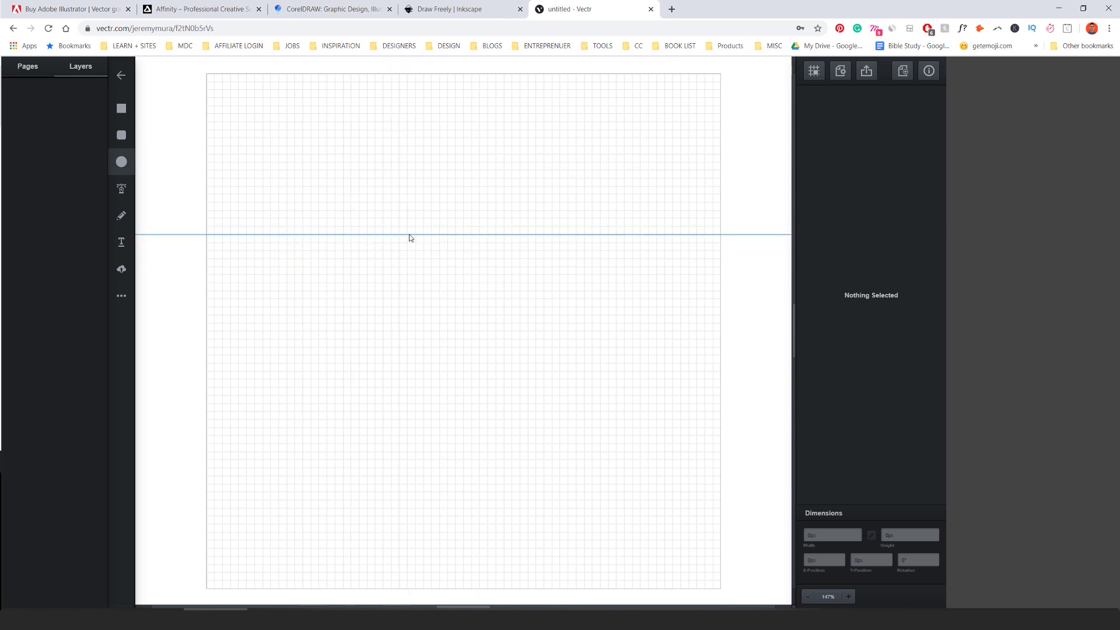
# Step: Draw a circle about 133 px in diameter slightly above the middle of the page and select it
pyautogui.moveTo(407, 234); pyautogui.dragTo(514, 346)
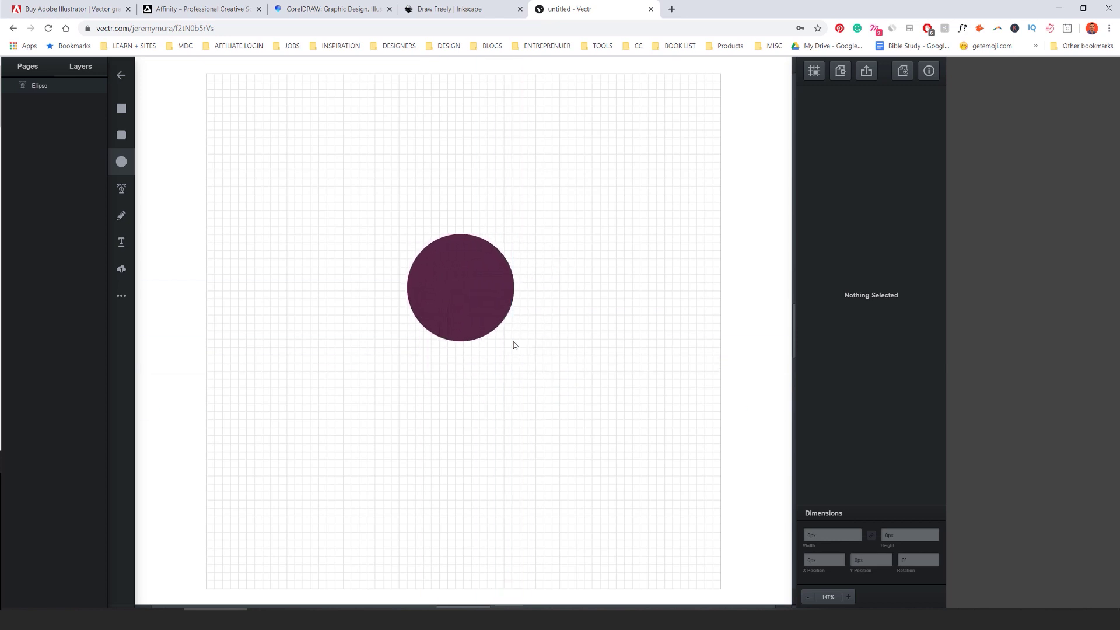
pyautogui.rightClick(515, 342)
pyautogui.click(489, 297)
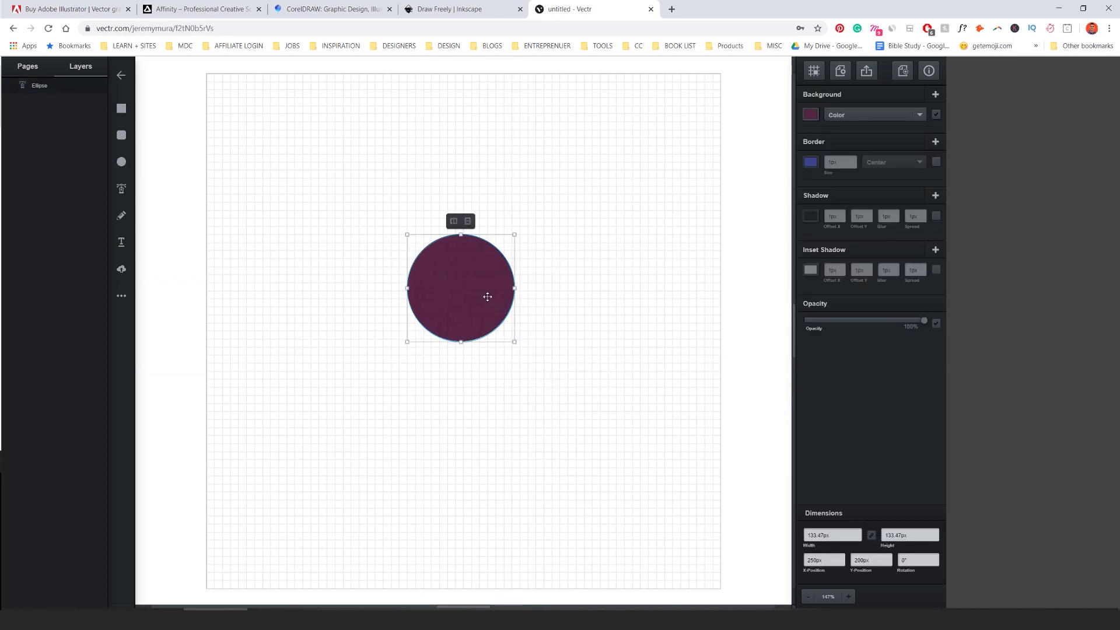
# Step: Examine the selected circle at different scroll positions and zoom levels, and centre it in the view
pyautogui.scroll(-3, 465, 286)
pyautogui.scroll(-7, 465, 286)
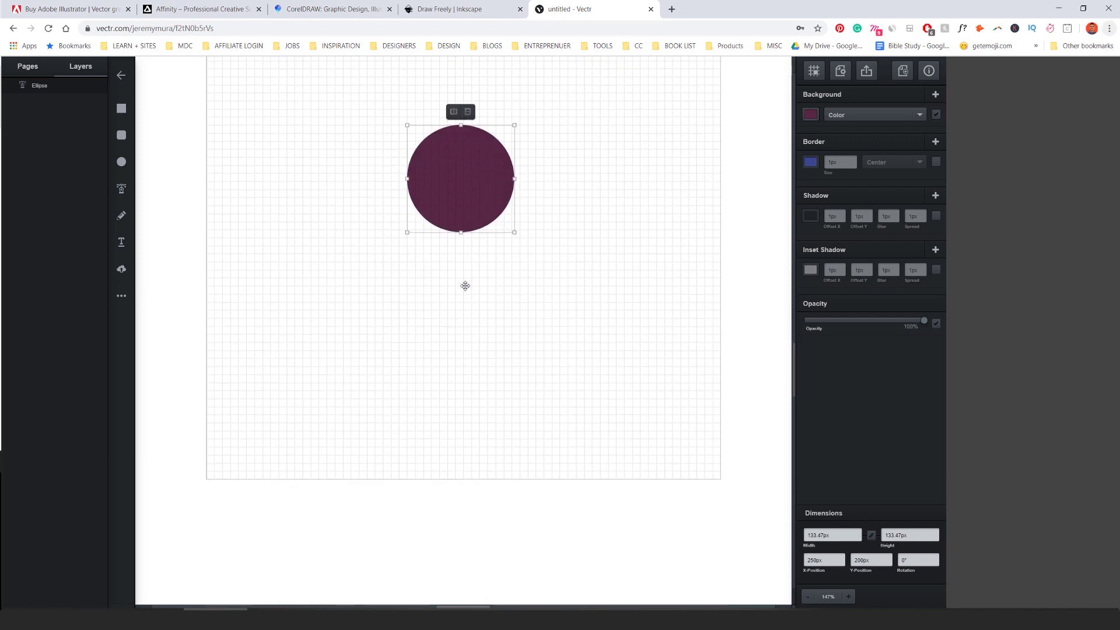
pyautogui.scroll(2, 465, 289)
pyautogui.scroll(6, 475, 210)
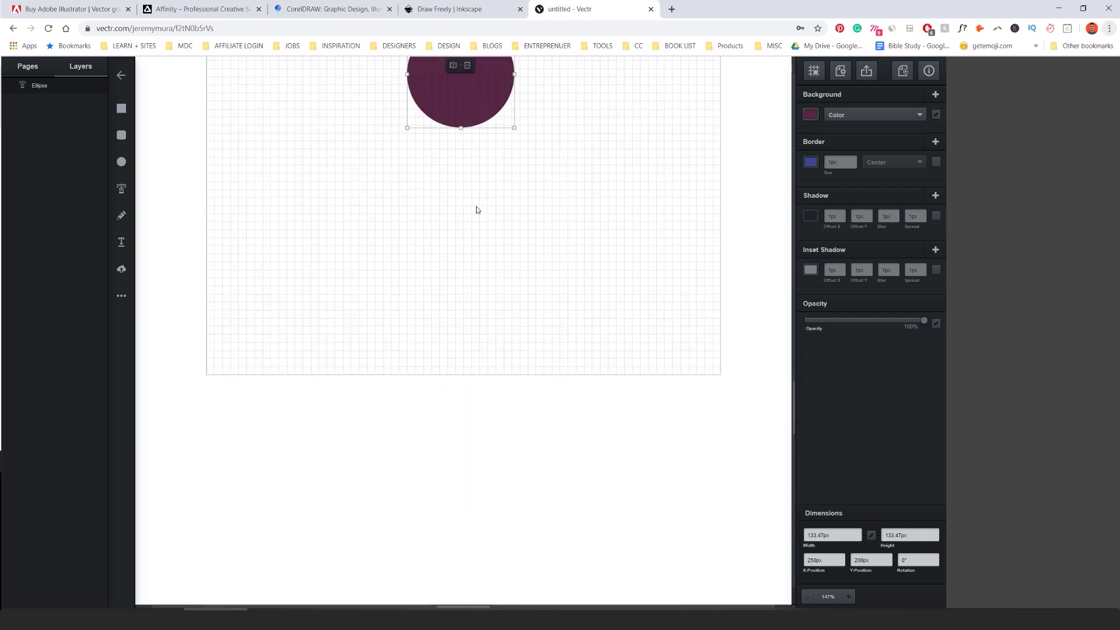
pyautogui.scroll(-1, 472, 216)
pyautogui.scroll(1, 476, 233)
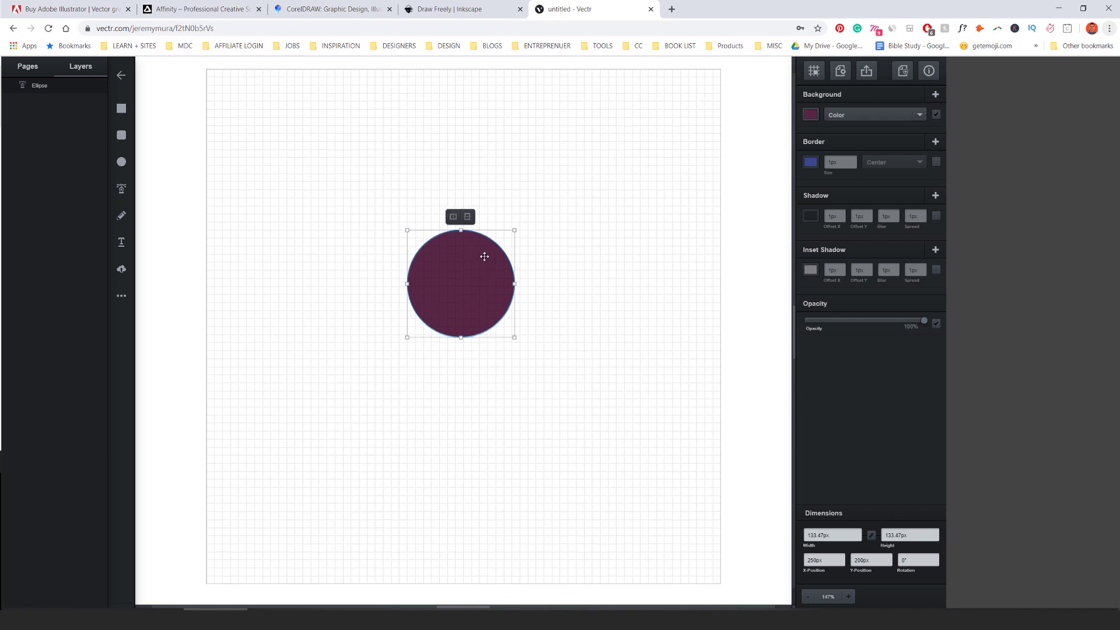
pyautogui.scroll(5, 483, 256)
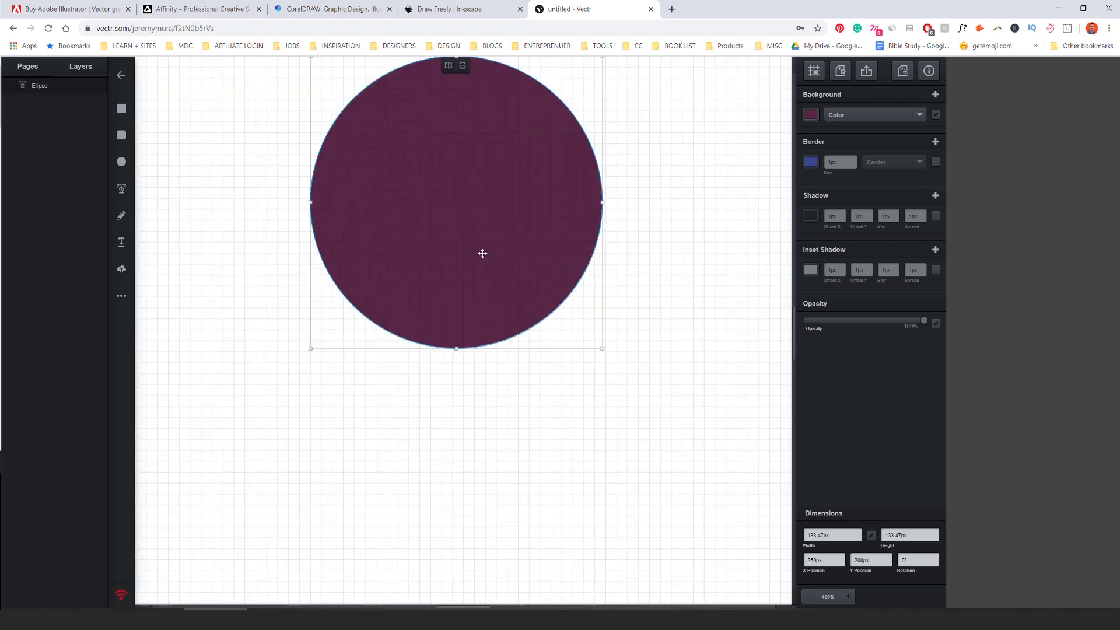
pyautogui.scroll(-3, 483, 254)
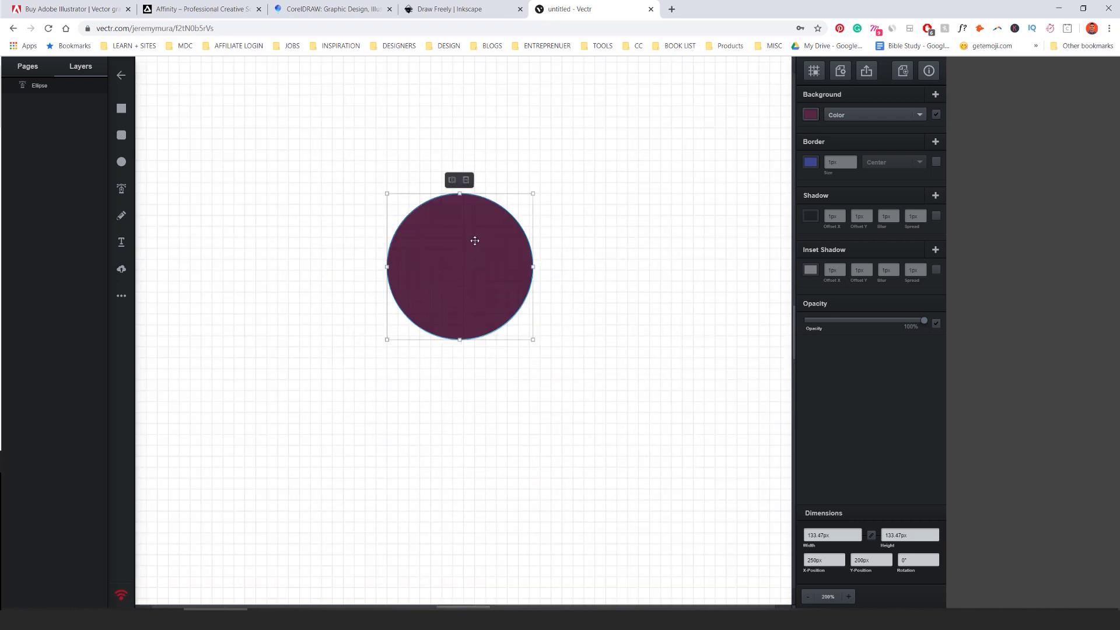
pyautogui.scroll(2, 476, 243)
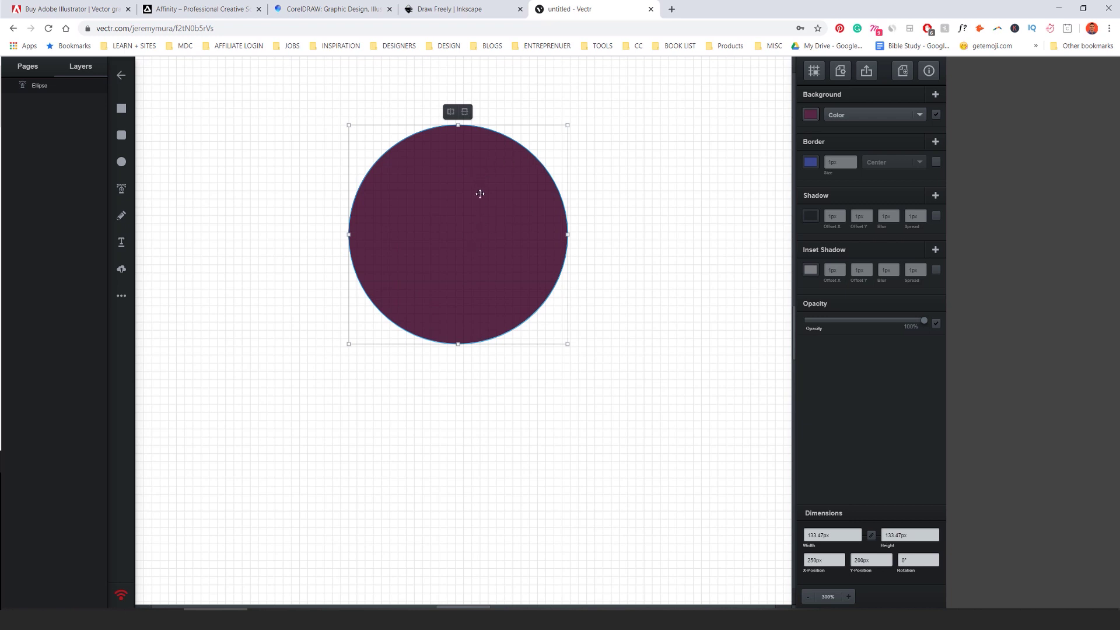
pyautogui.moveTo(466, 198); pyautogui.dragTo(490, 299)
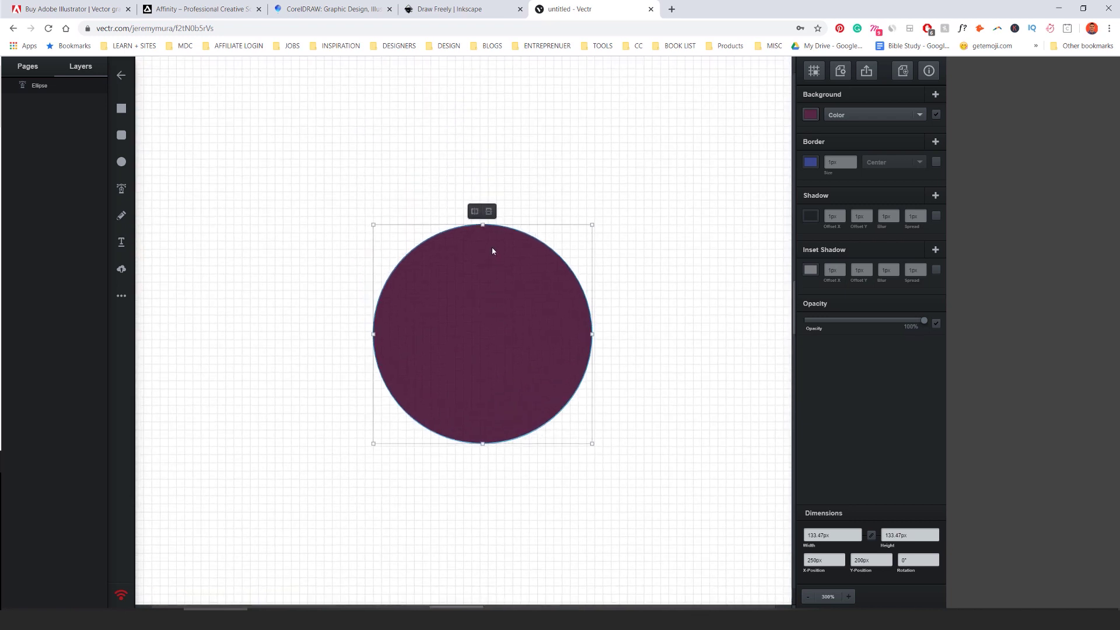
# Step: Flip the circle vertically and leave it selected
pyautogui.click(486, 213)
pyautogui.moveTo(555, 259); pyautogui.dragTo(534, 248)
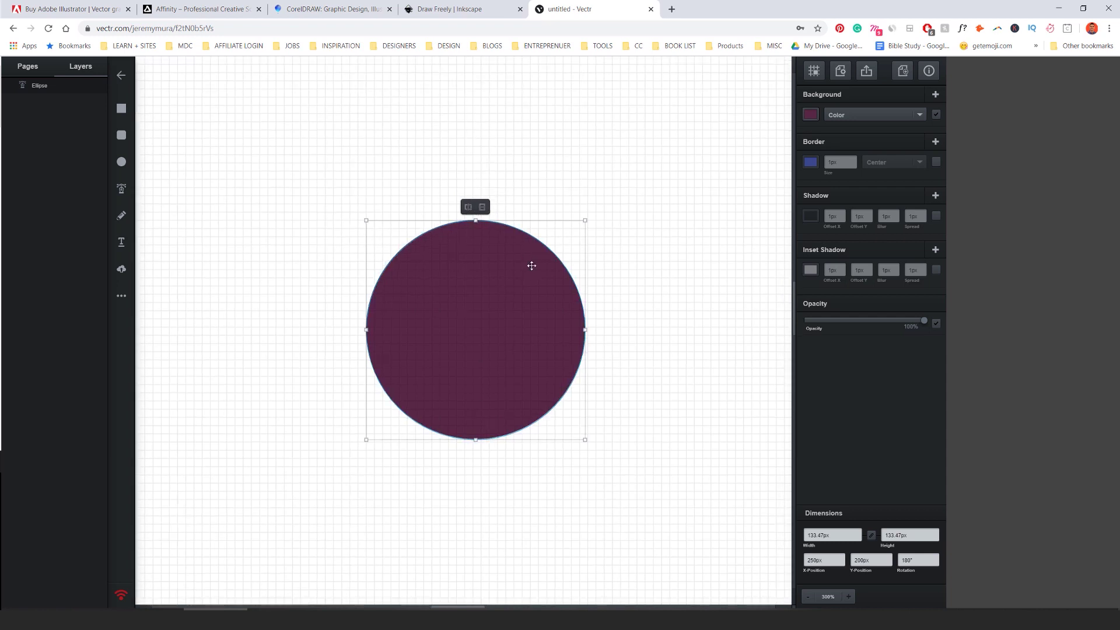
pyautogui.click(519, 197)
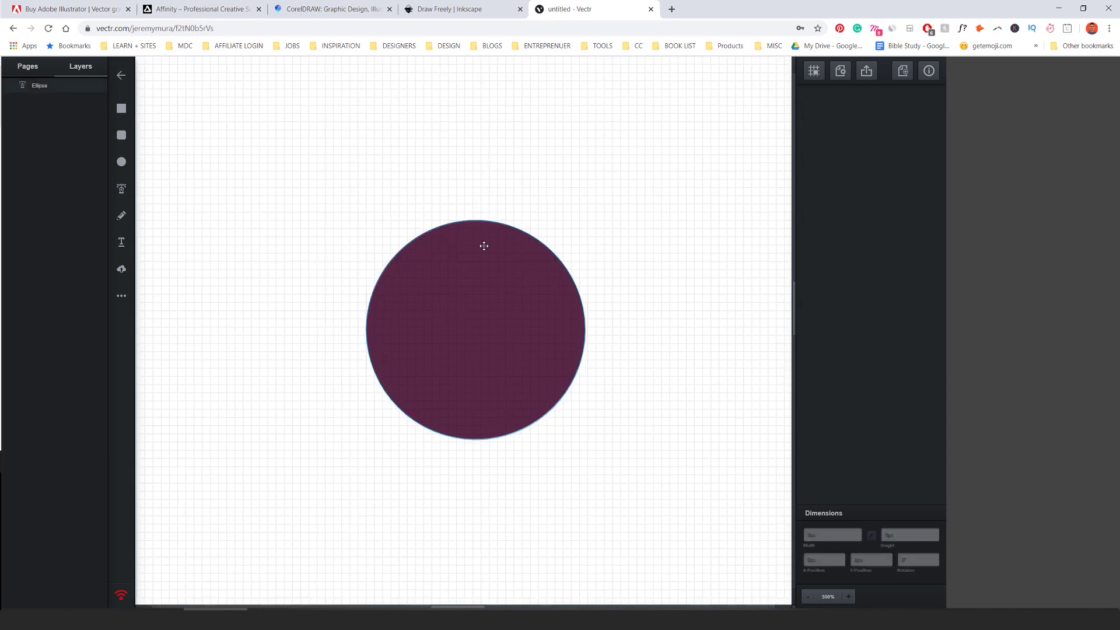
pyautogui.click(482, 245)
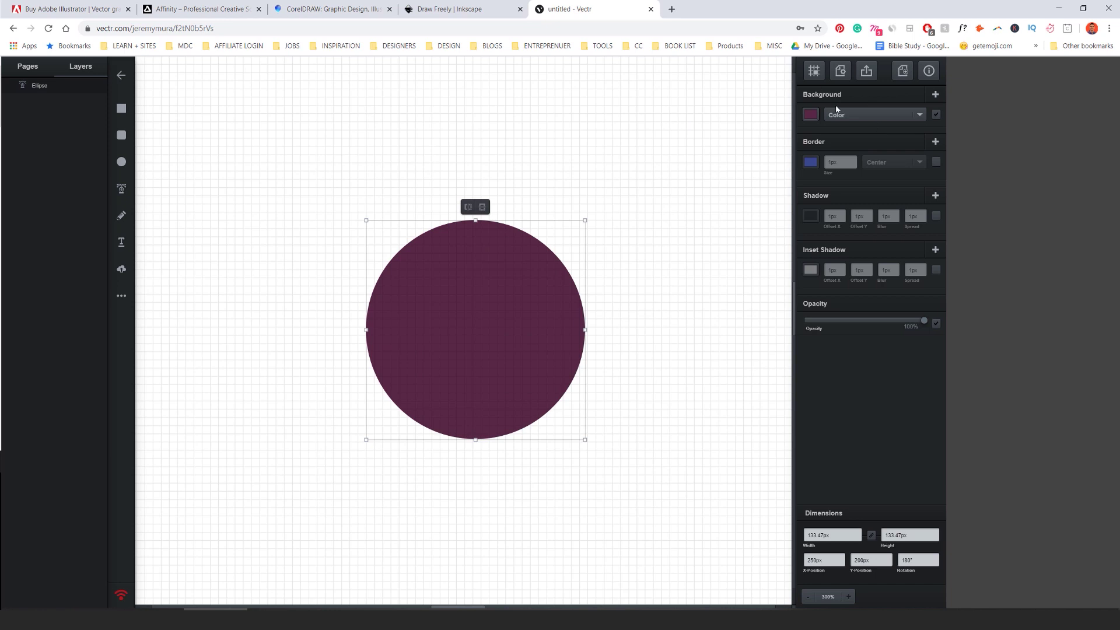
# Step: Change the circle's fill to a muted dark green by adjusting hue and shade
pyautogui.click(812, 114)
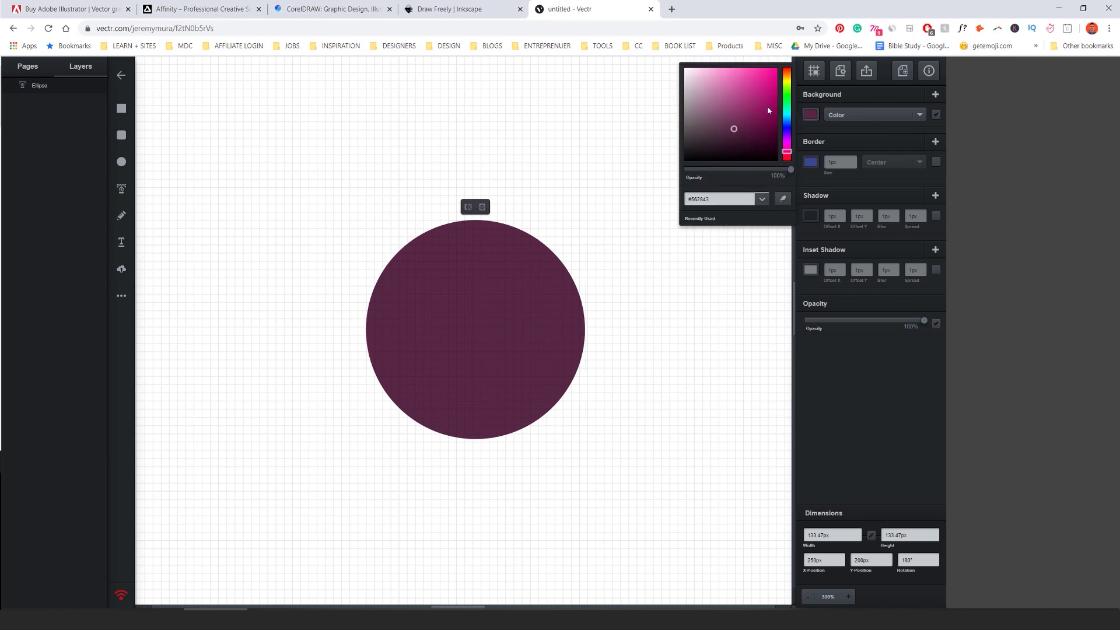
pyautogui.moveTo(787, 91)
pyautogui.mouseDown()
pyautogui.moveTo(790, 115)
pyautogui.moveTo(785, 86)
pyautogui.mouseUp()
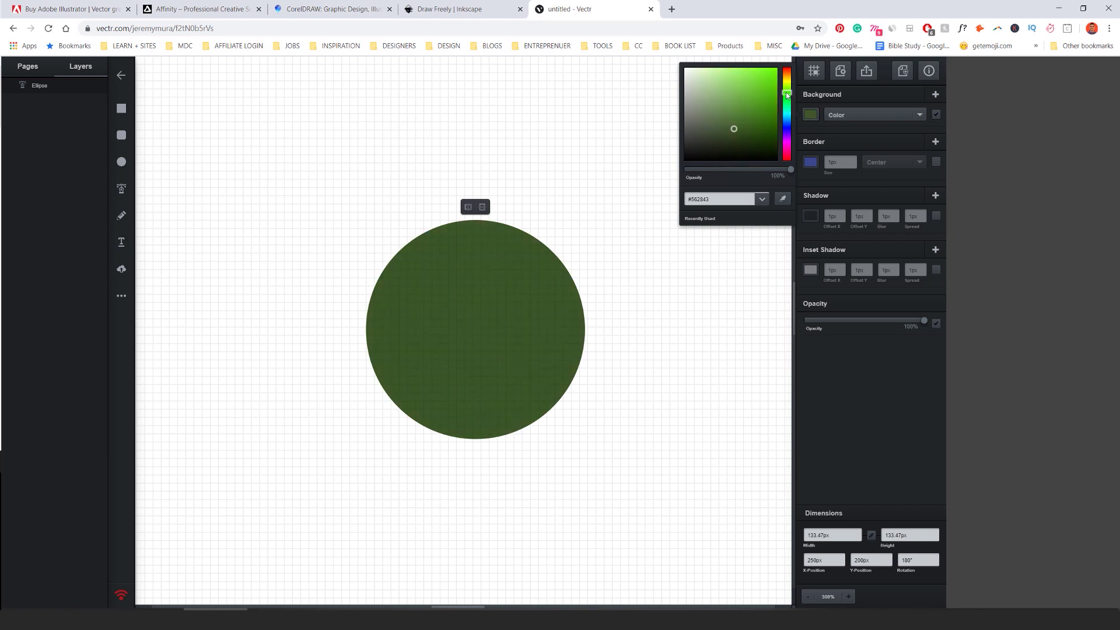
pyautogui.click(741, 75)
pyautogui.click(758, 100)
pyautogui.click(788, 105)
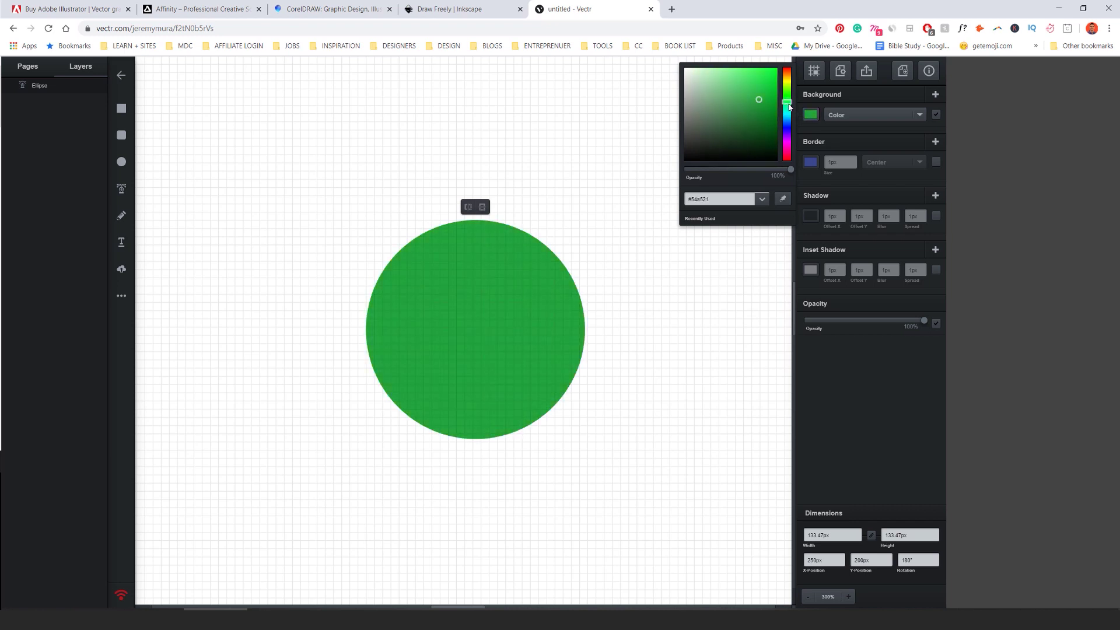
pyautogui.moveTo(736, 131)
pyautogui.mouseDown()
pyautogui.moveTo(733, 142)
pyautogui.moveTo(730, 117)
pyautogui.mouseUp()
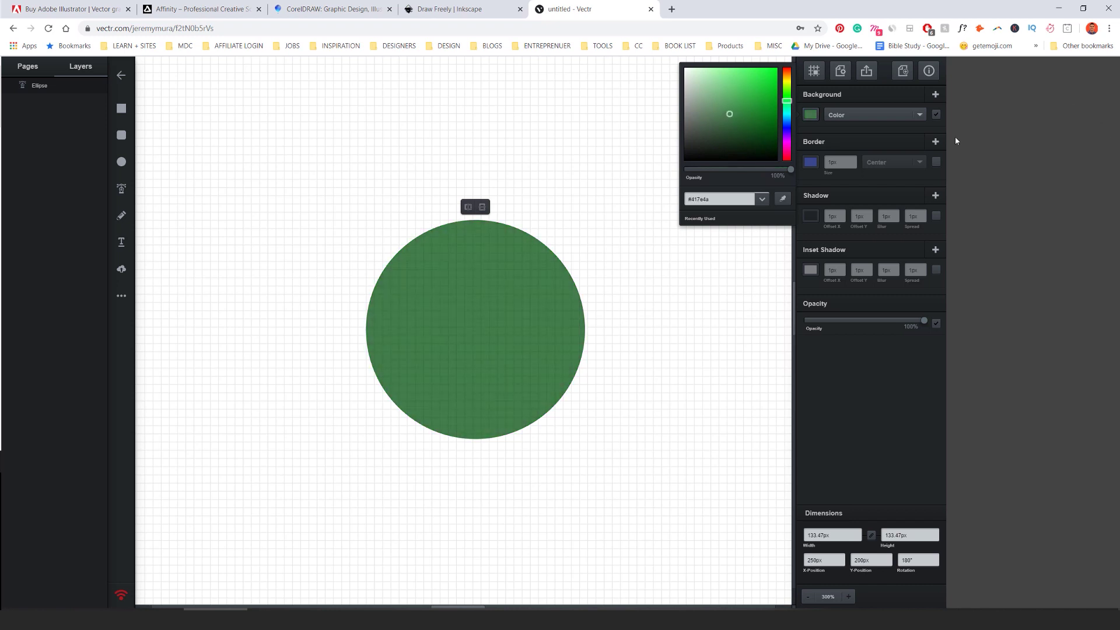
# Step: Try Linear Gradient and Radial Gradient fills on the circle, return it to a solid Color fill, and toggle the fill's visibility
pyautogui.click(907, 117)
pyautogui.click(905, 117)
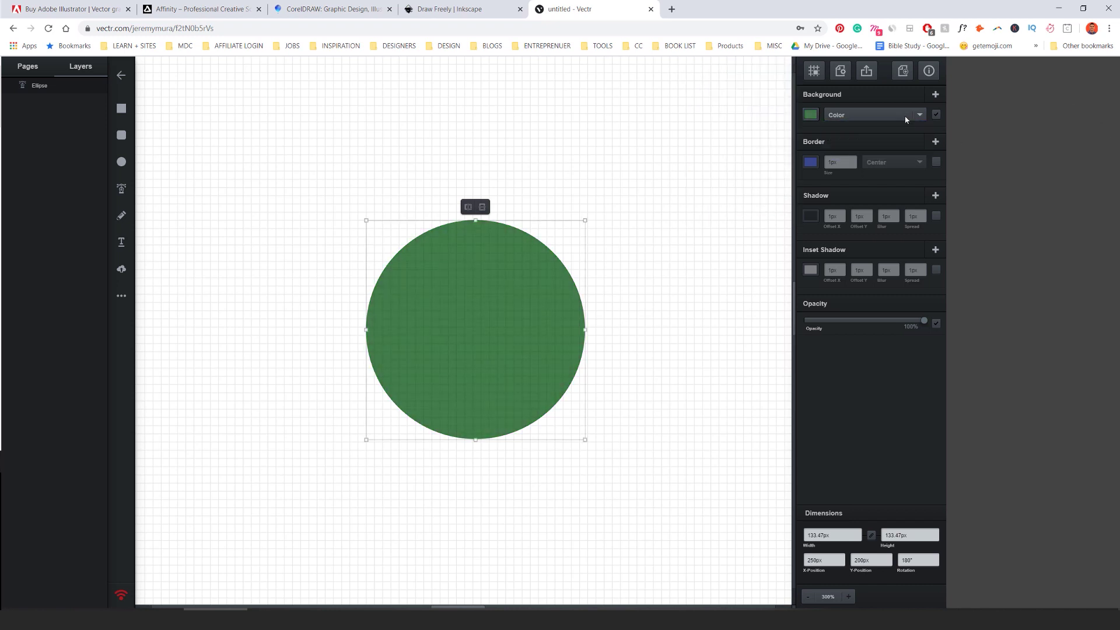
pyautogui.click(857, 121)
pyautogui.click(850, 144)
pyautogui.click(843, 116)
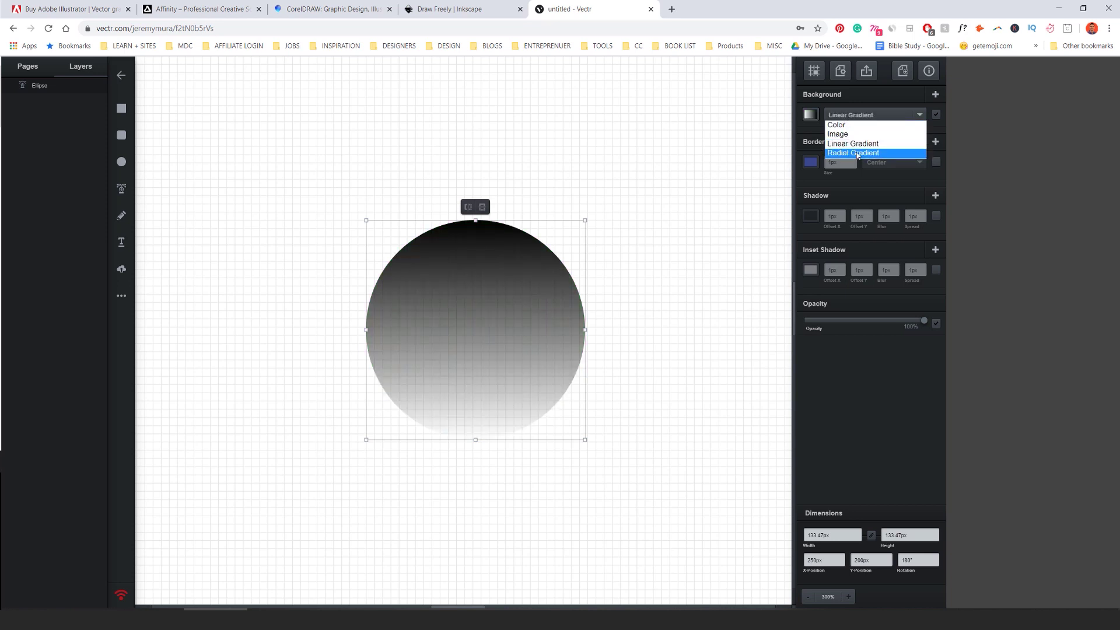
pyautogui.click(855, 153)
pyautogui.click(849, 117)
pyautogui.click(836, 123)
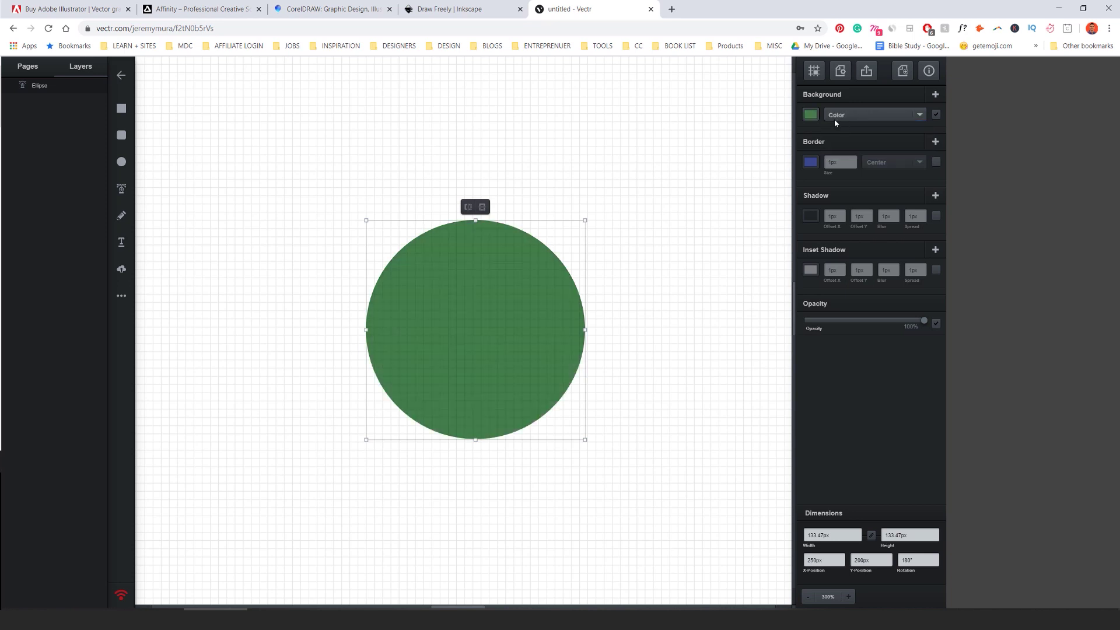
pyautogui.click(937, 116)
pyautogui.click(937, 116)
# Step: Give the circle a centred 5 px border and colour it near-black
pyautogui.scroll(4, 846, 160)
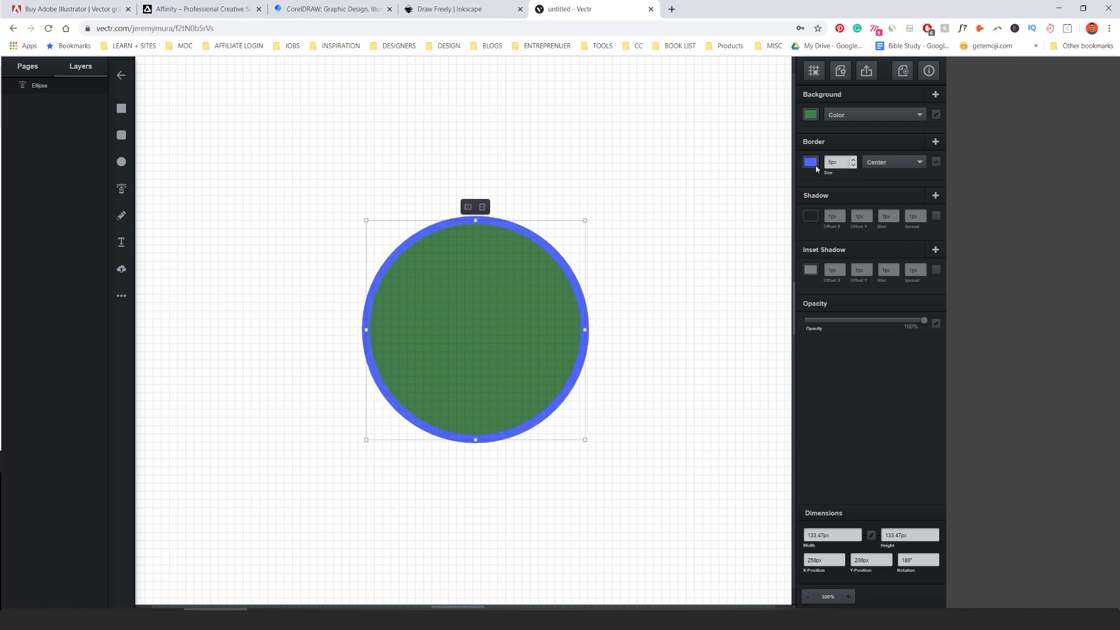
pyautogui.click(813, 164)
pyautogui.click(784, 119)
pyautogui.moveTo(709, 163)
pyautogui.mouseDown()
pyautogui.moveTo(734, 95)
pyautogui.moveTo(699, 157)
pyautogui.moveTo(707, 174)
pyautogui.mouseUp()
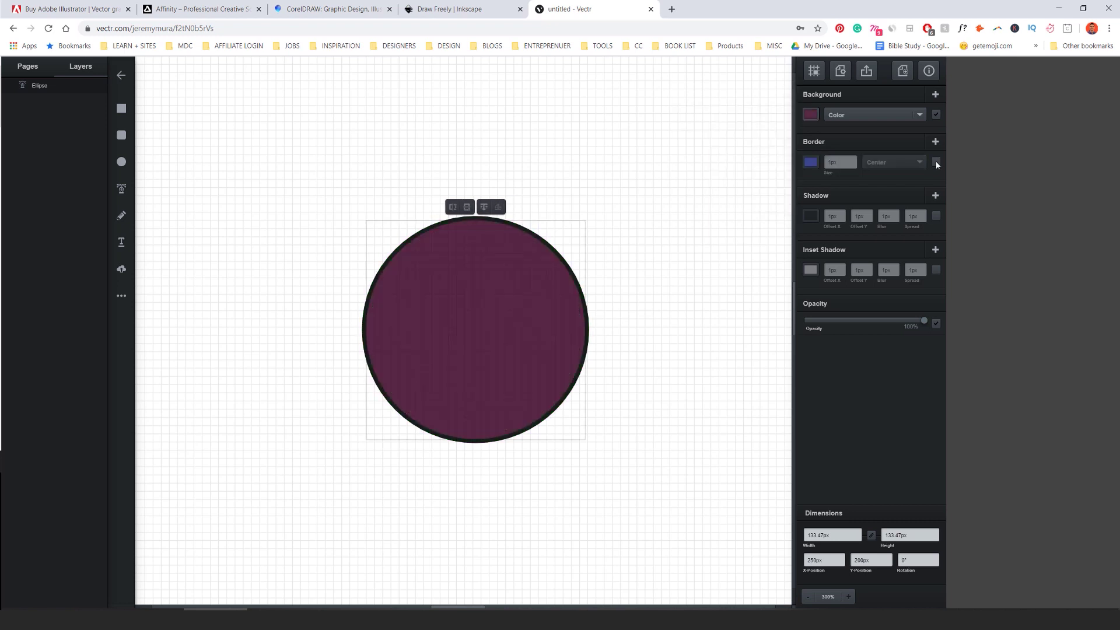
# Step: Try the shadow and inset shadow effects on the circle, and switch both off again
pyautogui.click(936, 216)
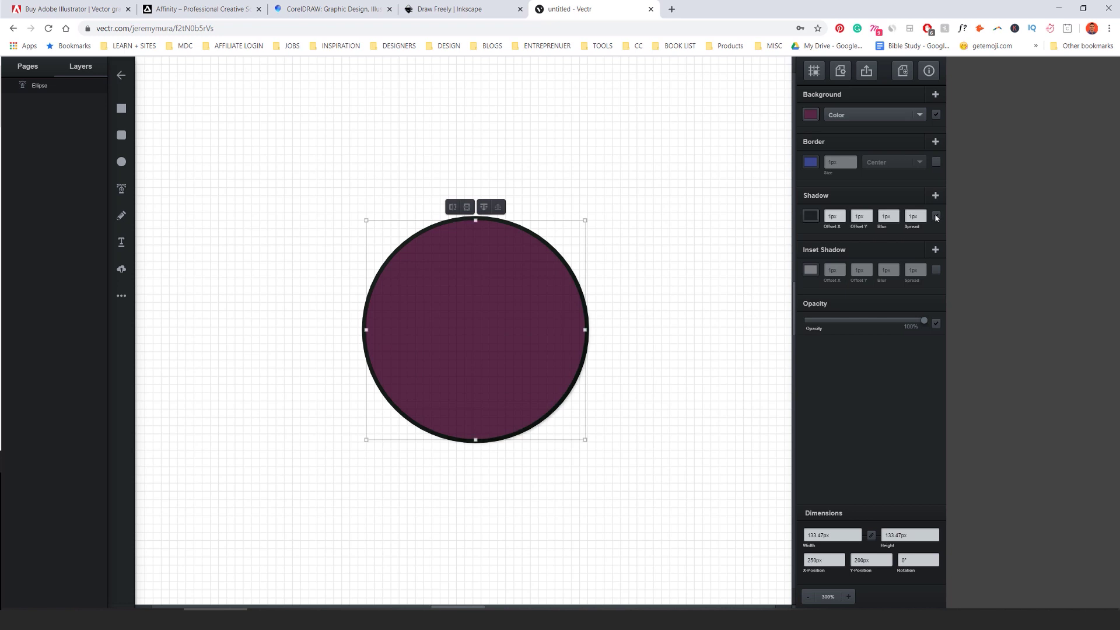
pyautogui.click(937, 270)
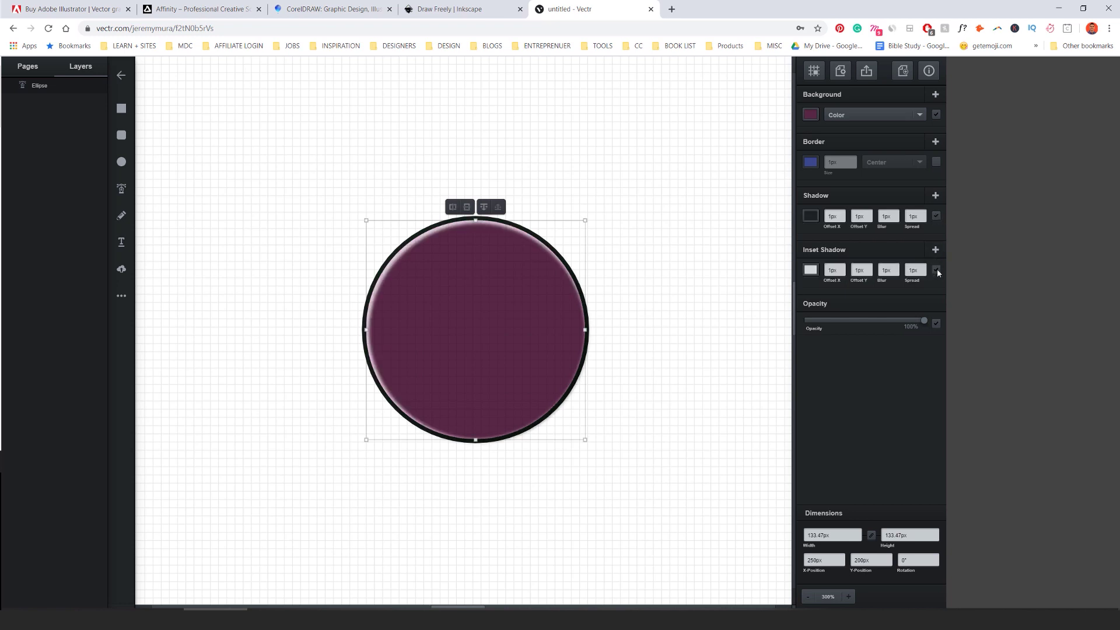
pyautogui.click(937, 271)
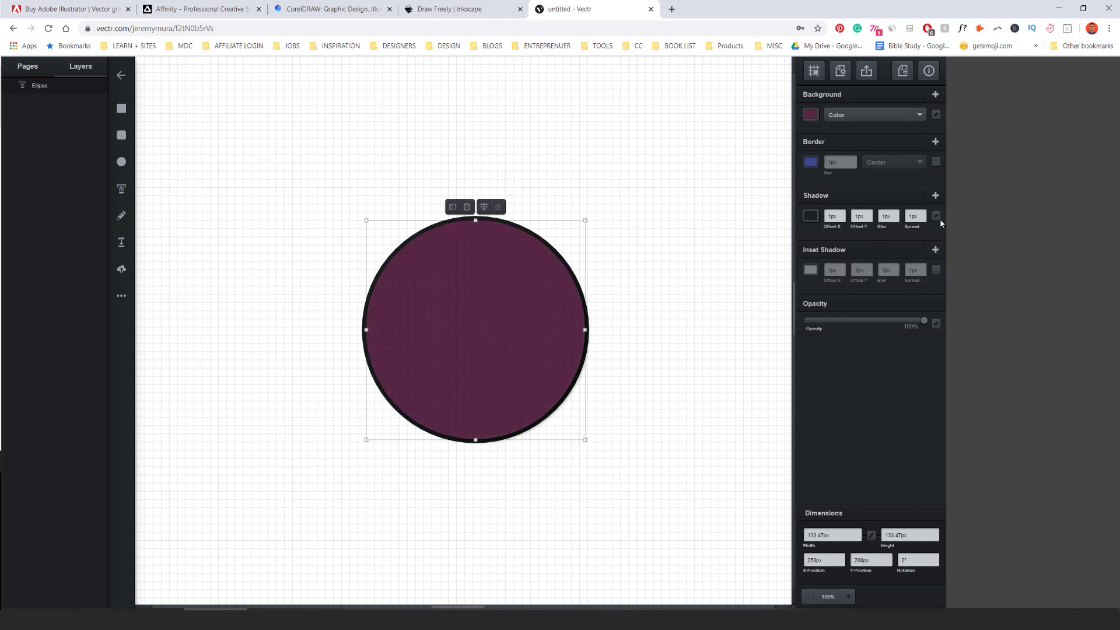
pyautogui.click(937, 216)
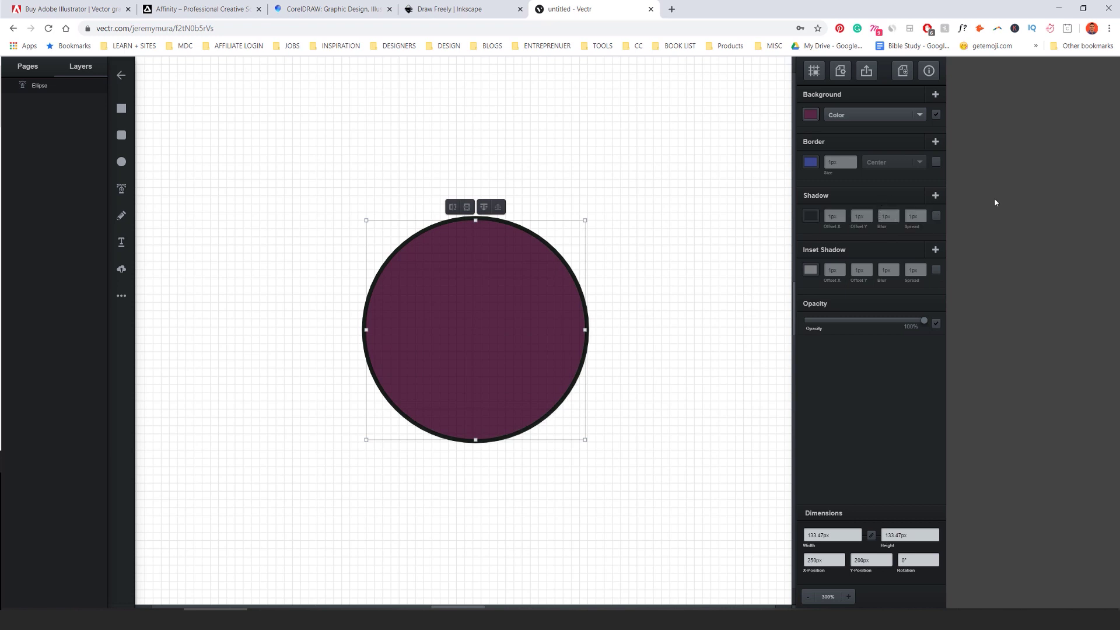
# Step: Fade the purple circle to 0% opacity and delete it, and switch off the border on the green circle beneath
pyautogui.moveTo(915, 324); pyautogui.dragTo(640, 283)
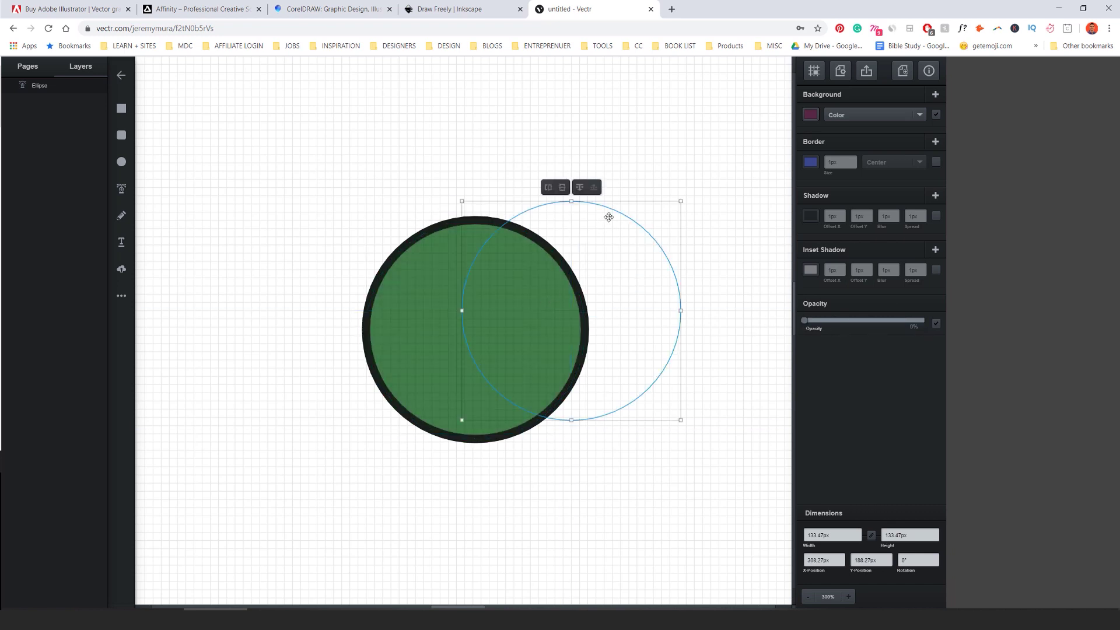
pyautogui.press('Delete')
pyautogui.moveTo(505, 224)
pyautogui.mouseDown()
pyautogui.moveTo(551, 182)
pyautogui.moveTo(522, 230)
pyautogui.moveTo(531, 239)
pyautogui.moveTo(500, 240)
pyautogui.mouseUp()
pyautogui.click(936, 162)
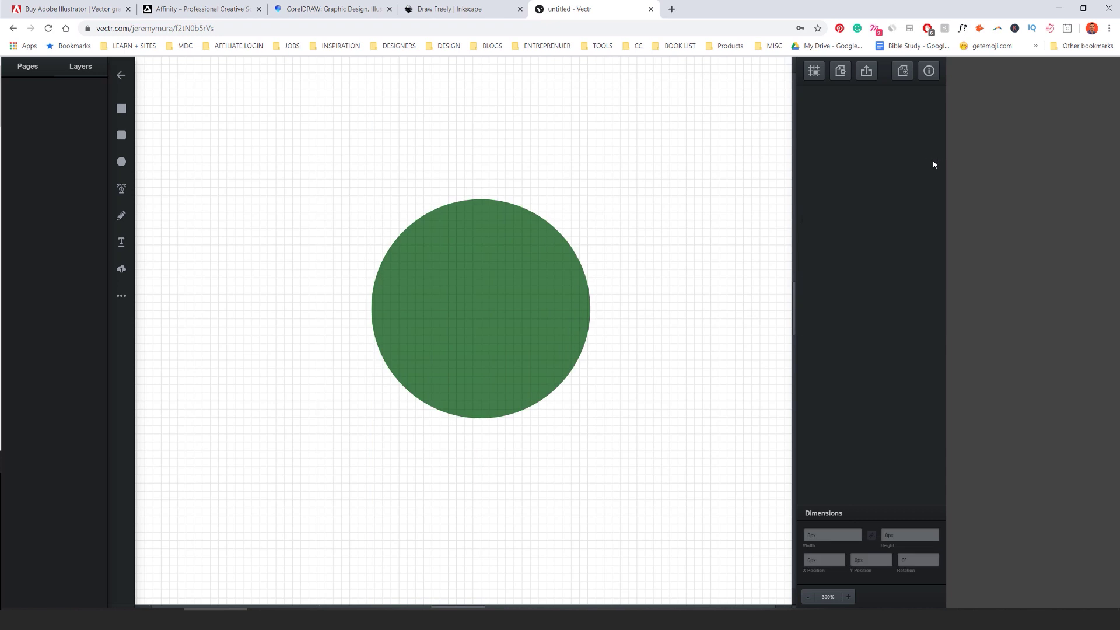
# Step: Move the green circle to about X 245 px, Y 187 px
pyautogui.click(496, 264)
pyautogui.moveTo(495, 252); pyautogui.dragTo(488, 269)
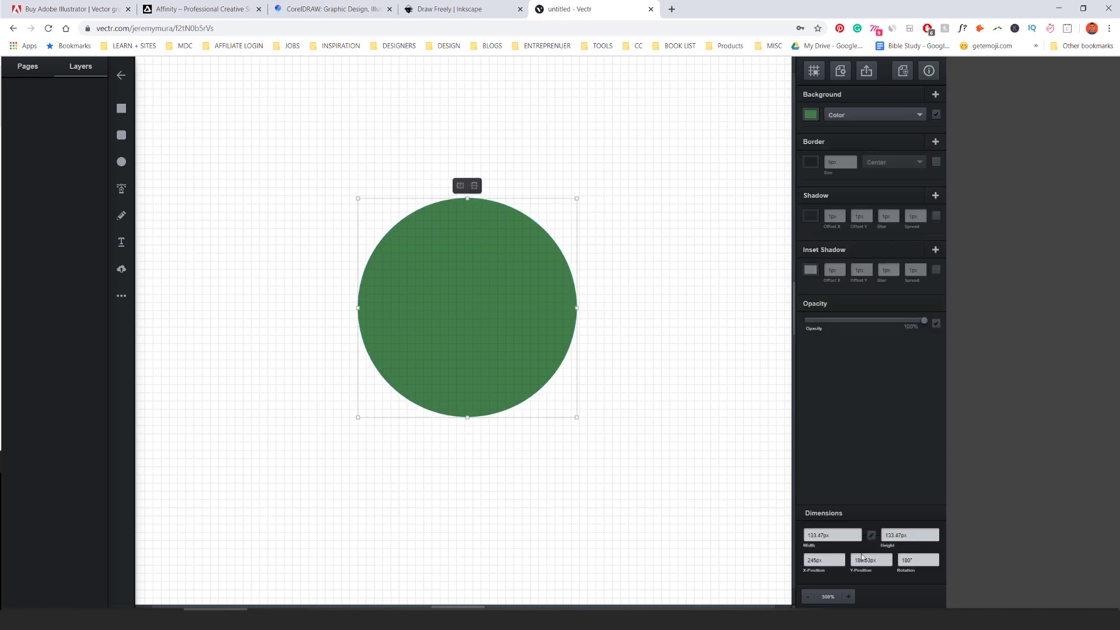
pyautogui.moveTo(918, 532); pyautogui.dragTo(874, 535)
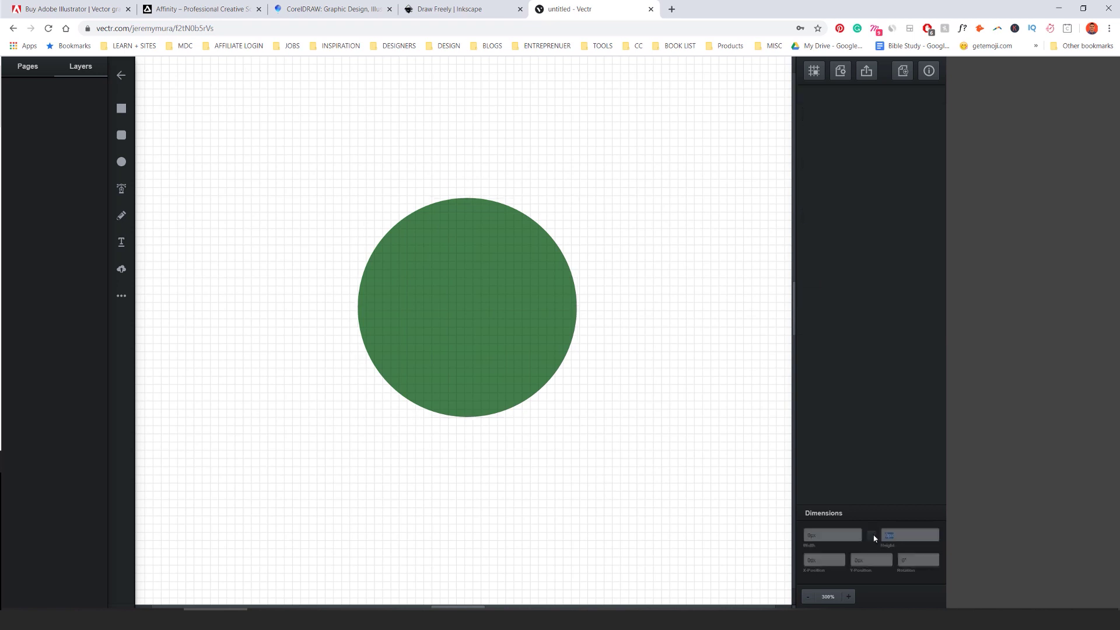
pyautogui.click(555, 341)
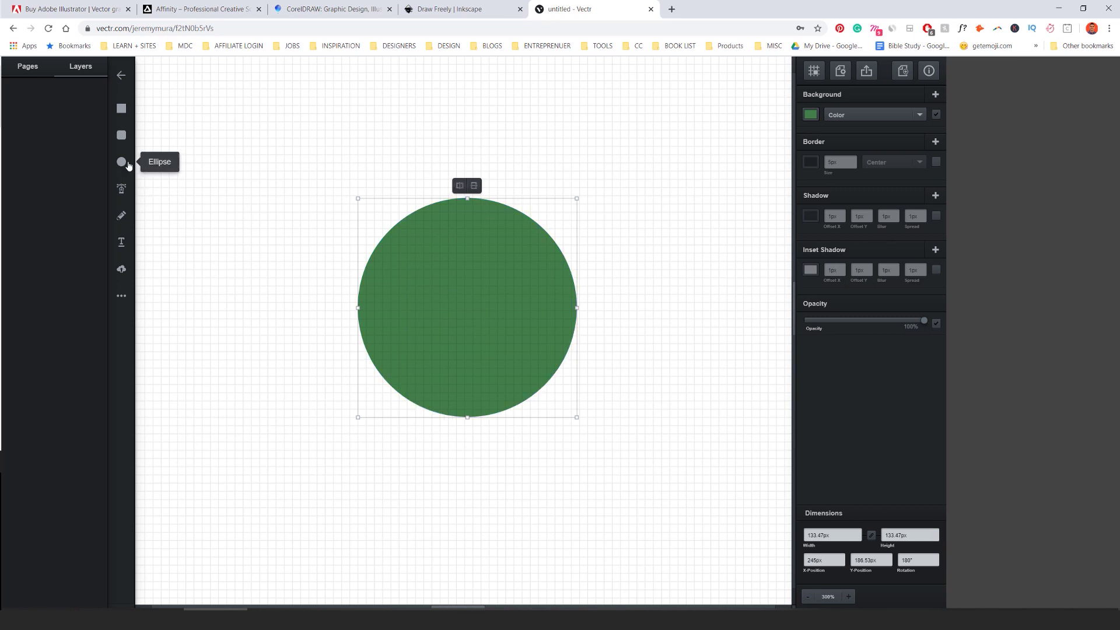
# Step: Draw a lightning bolt shape about 106 px wide and place it over the green circle
pyautogui.click(120, 297)
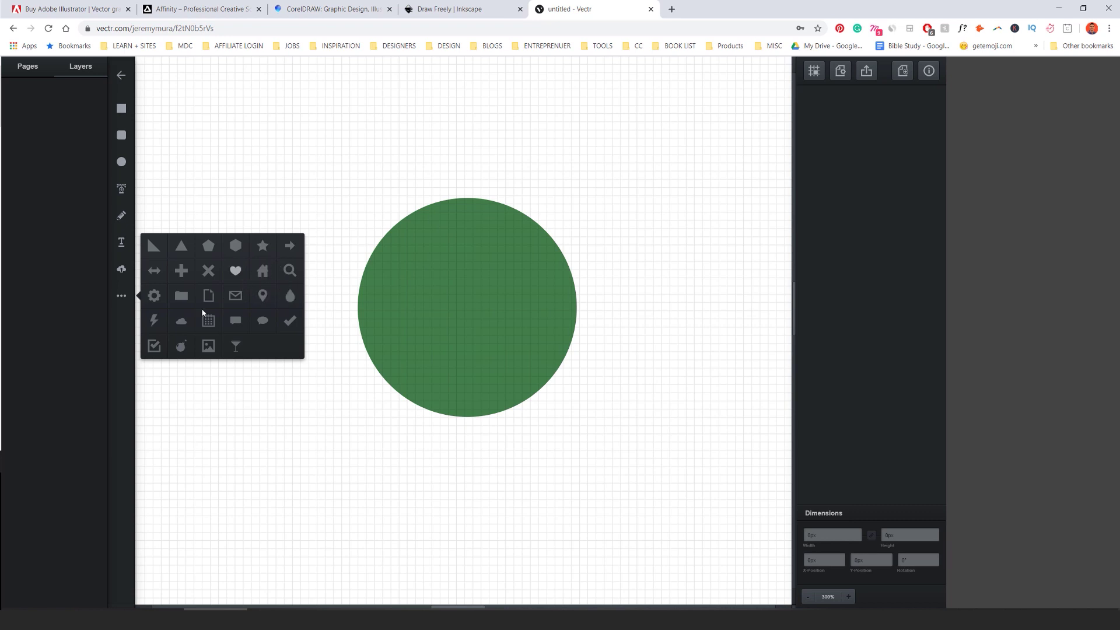
pyautogui.click(154, 320)
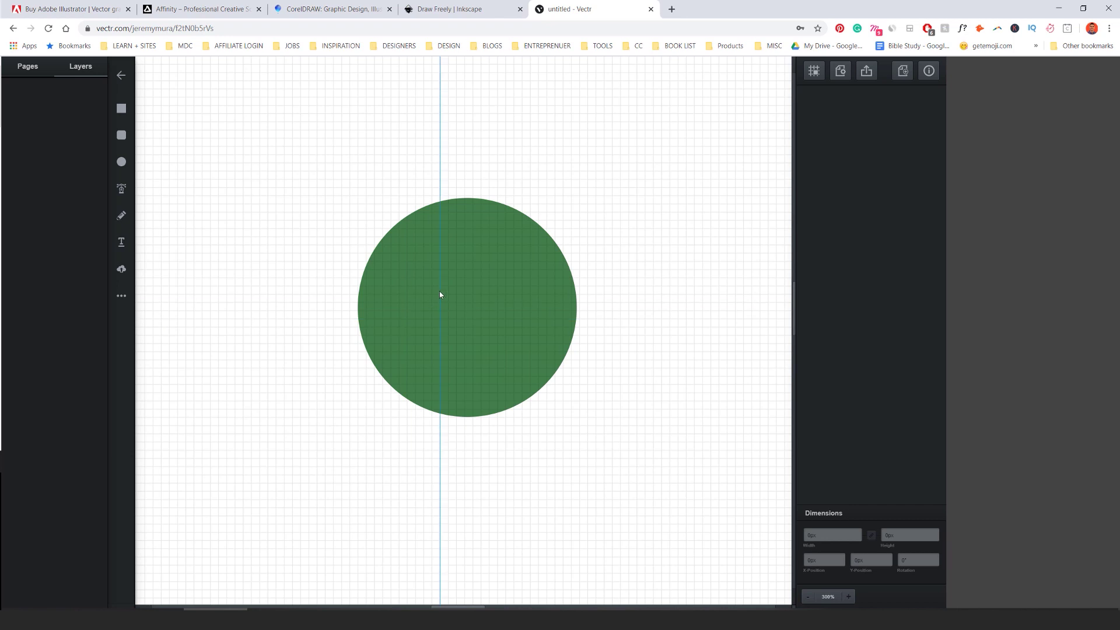
pyautogui.moveTo(439, 292)
pyautogui.mouseDown()
pyautogui.moveTo(528, 380)
pyautogui.moveTo(590, 485)
pyautogui.mouseUp()
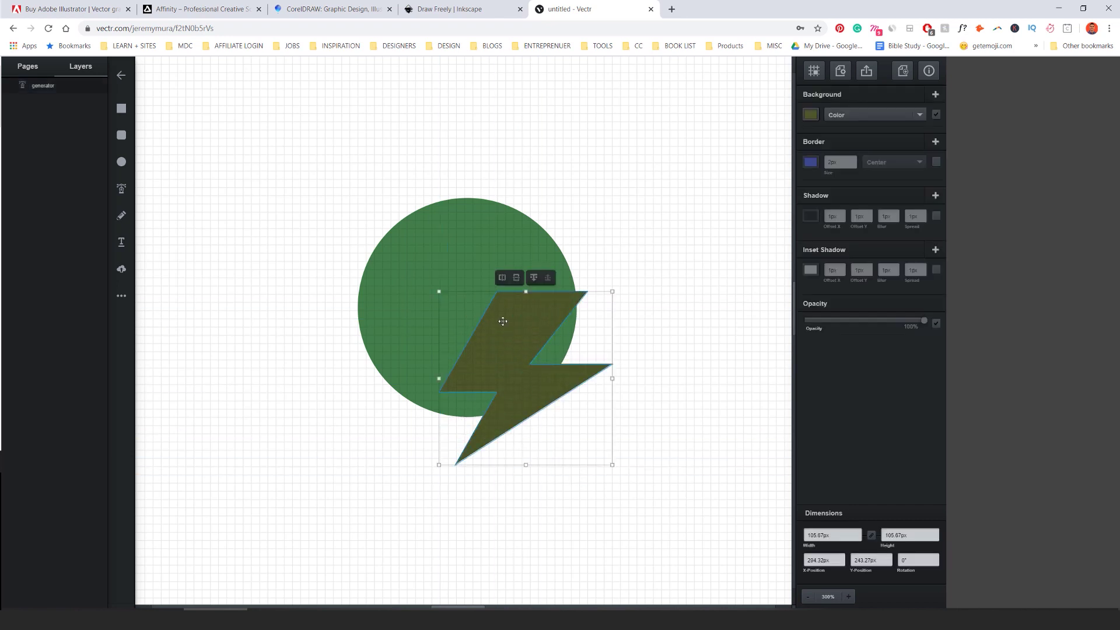
pyautogui.moveTo(503, 324); pyautogui.dragTo(458, 276)
# Step: Change the lightning bolt's fill colour to white
pyautogui.click(810, 111)
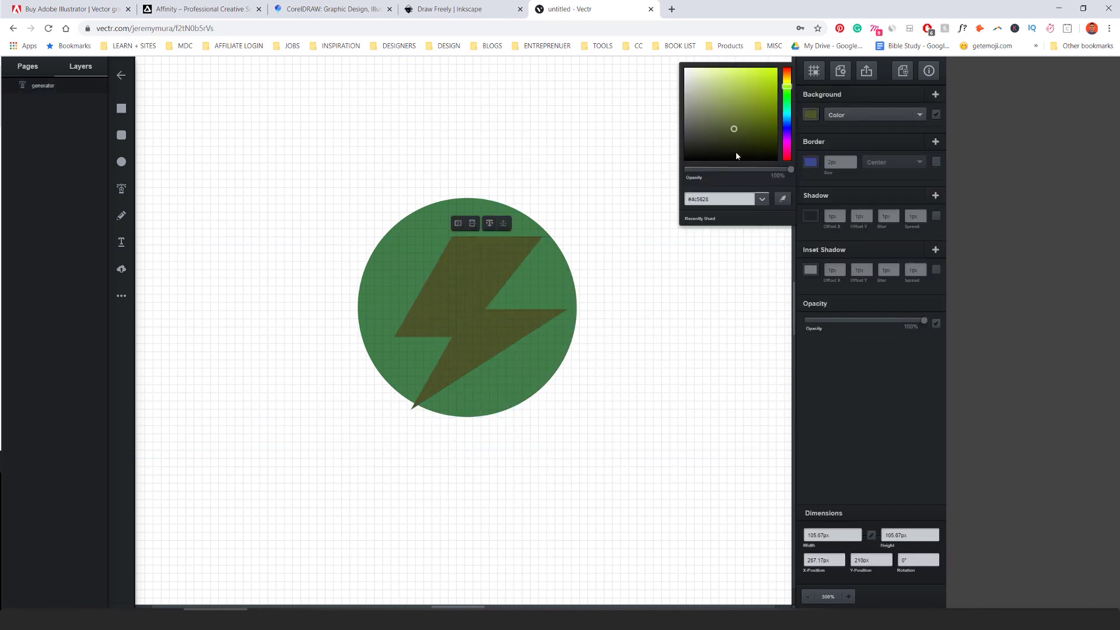
pyautogui.moveTo(736, 152); pyautogui.dragTo(670, 67)
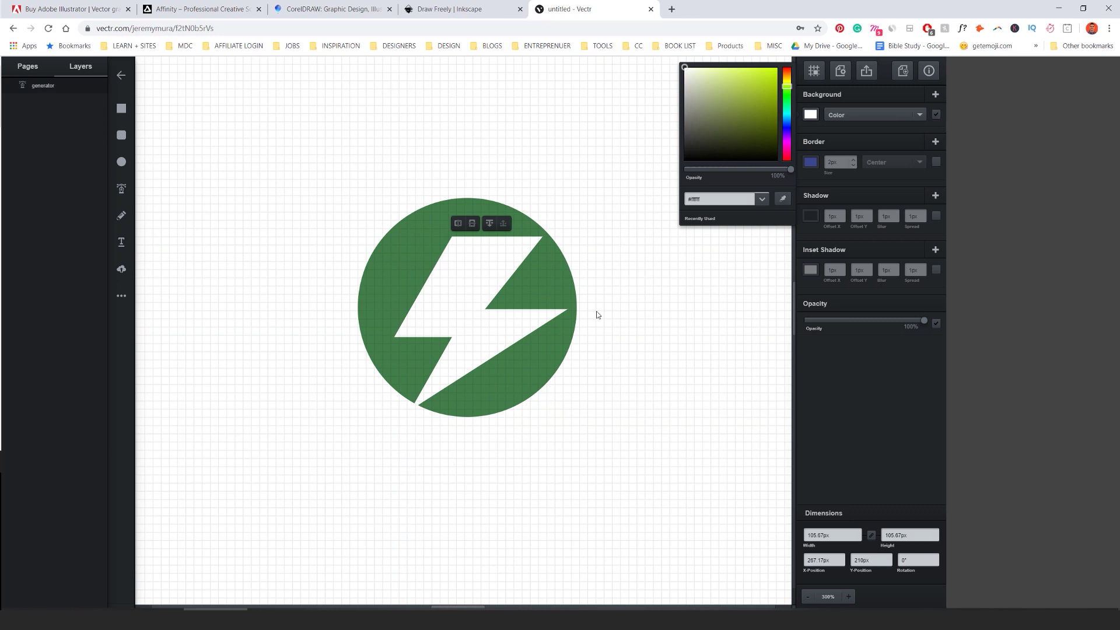
pyautogui.click(505, 265)
# Step: Shrink the lightning bolt to about 77 px wide and move it near the middle of the circle
pyautogui.moveTo(569, 236); pyautogui.dragTo(585, 220)
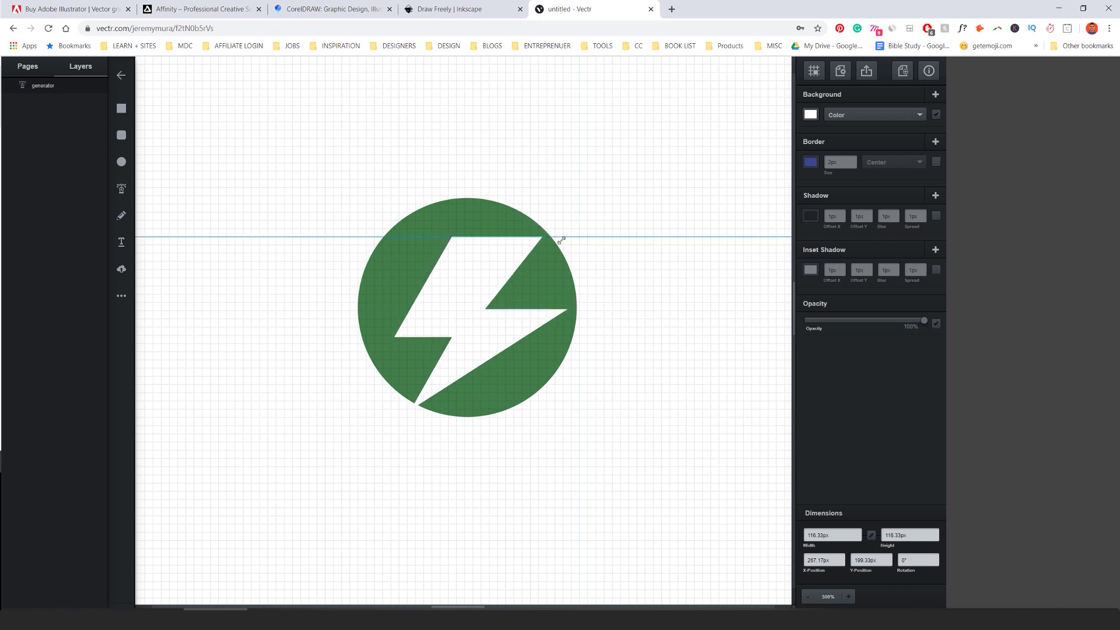
pyautogui.moveTo(561, 241); pyautogui.dragTo(538, 269)
pyautogui.hotkey('ctrl', '+')
pyautogui.moveTo(471, 340); pyautogui.dragTo(505, 359)
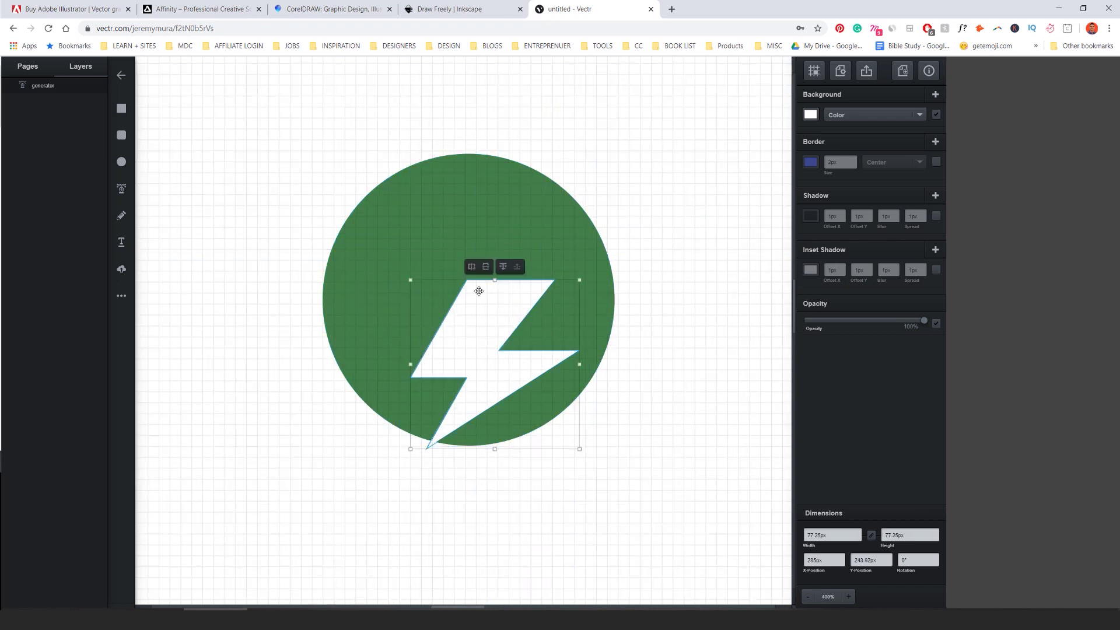
pyautogui.moveTo(478, 270); pyautogui.dragTo(463, 209)
pyautogui.scroll(-1, 569, 181)
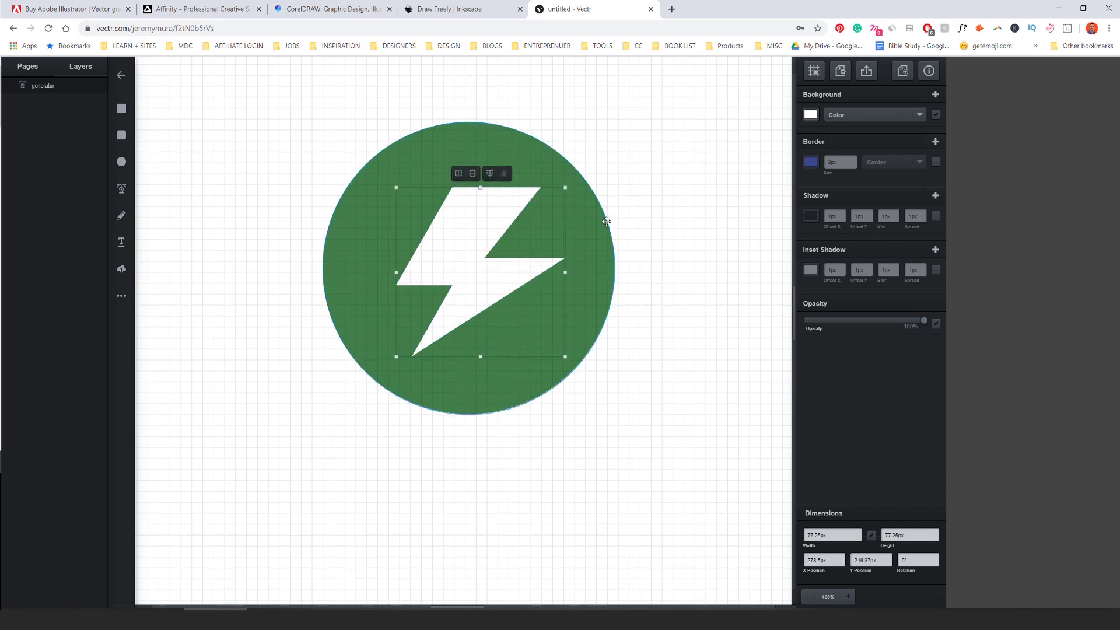
# Step: Fine-tune the lightning bolt to about 73 px wide and centre it within the green circle
pyautogui.click(569, 179)
pyautogui.click(513, 182)
pyautogui.moveTo(565, 179); pyautogui.dragTo(630, 113)
pyautogui.moveTo(514, 142); pyautogui.dragTo(472, 139)
pyautogui.moveTo(449, 195); pyautogui.dragTo(485, 265)
pyautogui.moveTo(626, 282); pyautogui.dragTo(498, 263)
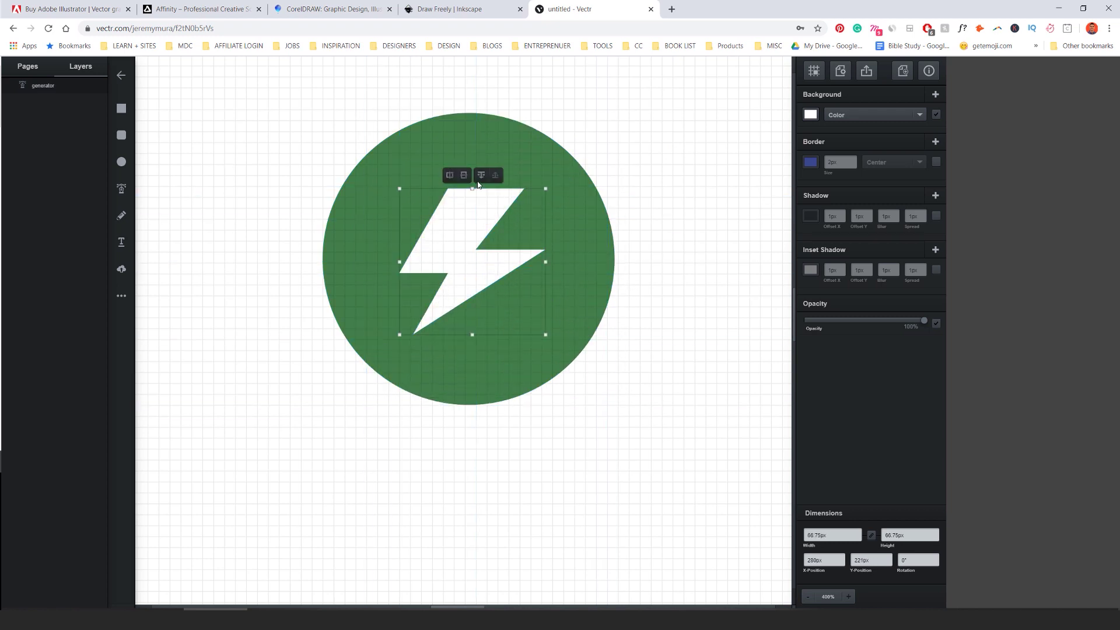
pyautogui.moveTo(472, 192); pyautogui.dragTo(472, 178)
pyautogui.moveTo(475, 219); pyautogui.dragTo(478, 226)
pyautogui.click(668, 175)
pyautogui.scroll(-1, 683, 165)
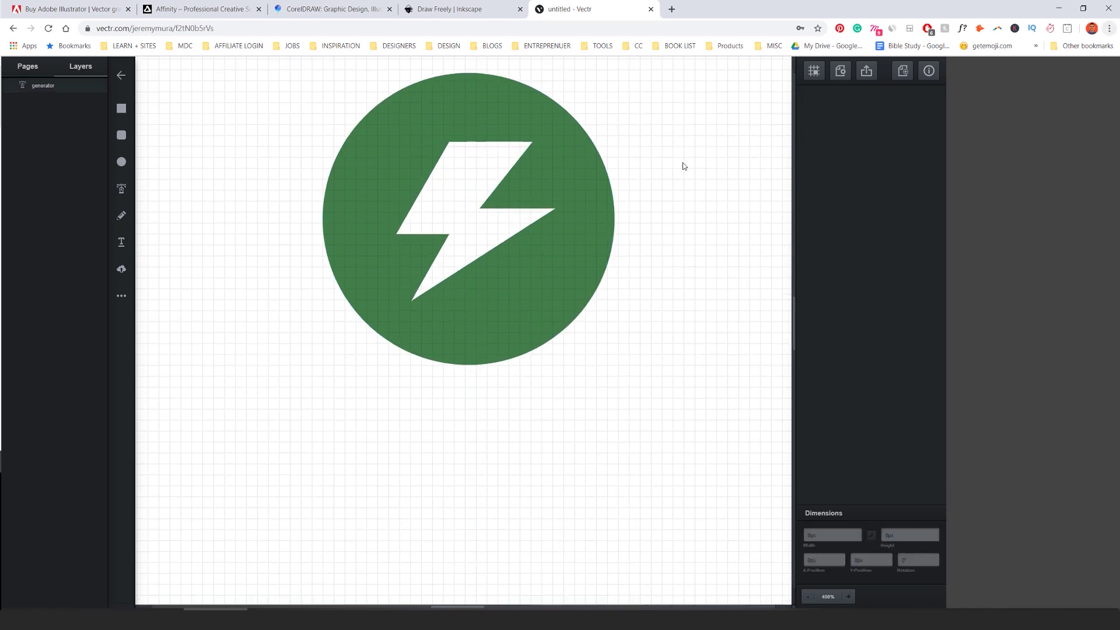
pyautogui.hscroll(2, 379, 232)
pyautogui.hscroll(2, 385, 232)
pyautogui.click(415, 234)
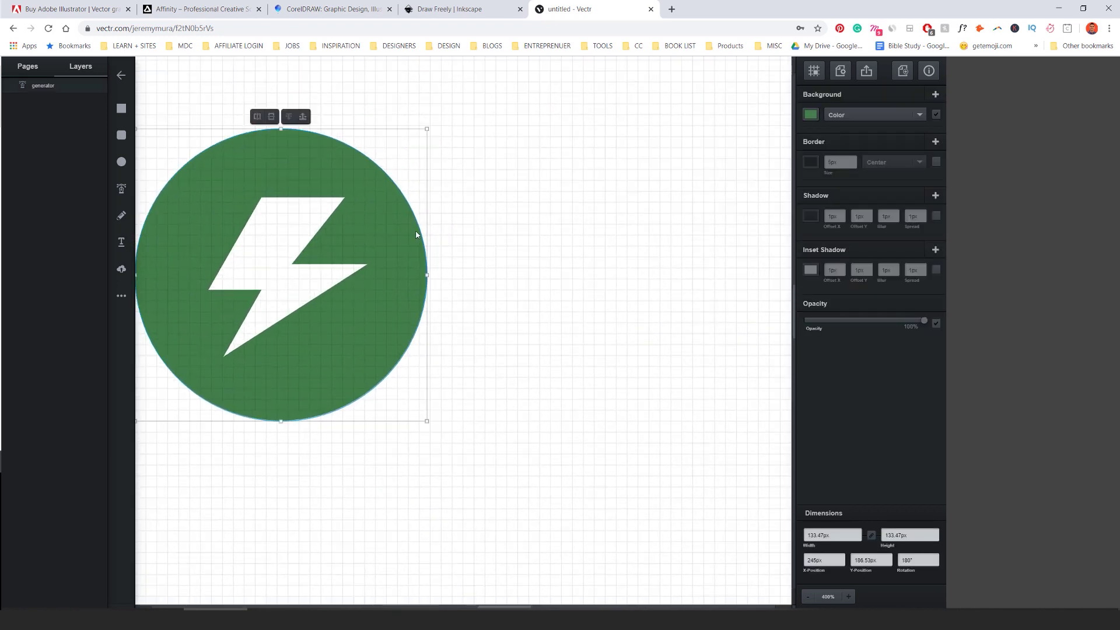
pyautogui.scroll(-2, 417, 234)
pyautogui.moveTo(408, 208); pyautogui.dragTo(418, 175)
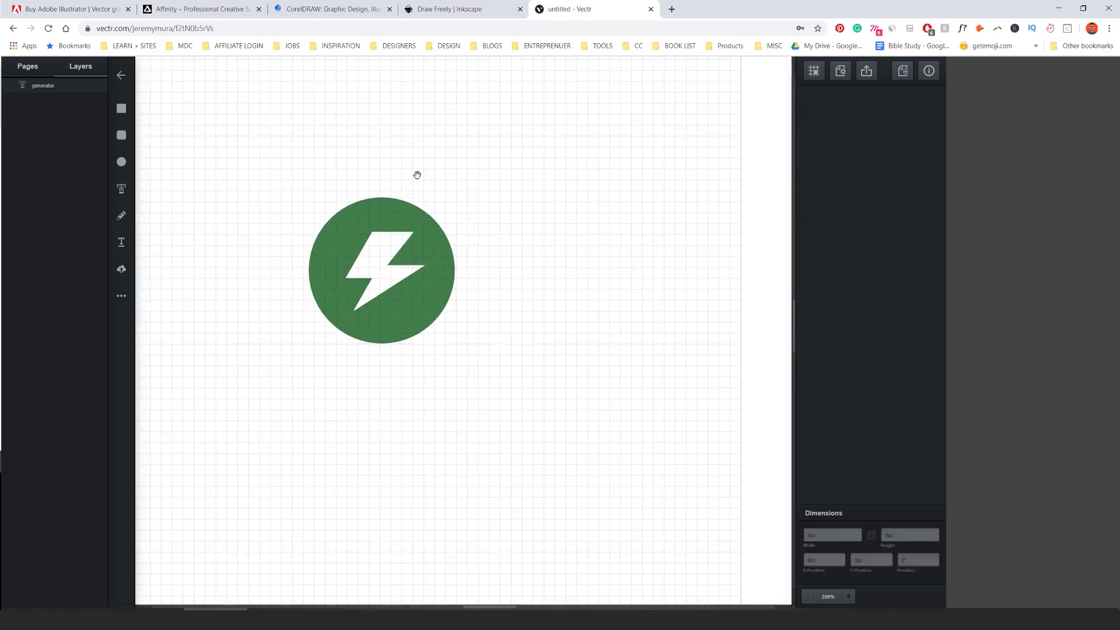
pyautogui.click(122, 193)
pyautogui.click(442, 159)
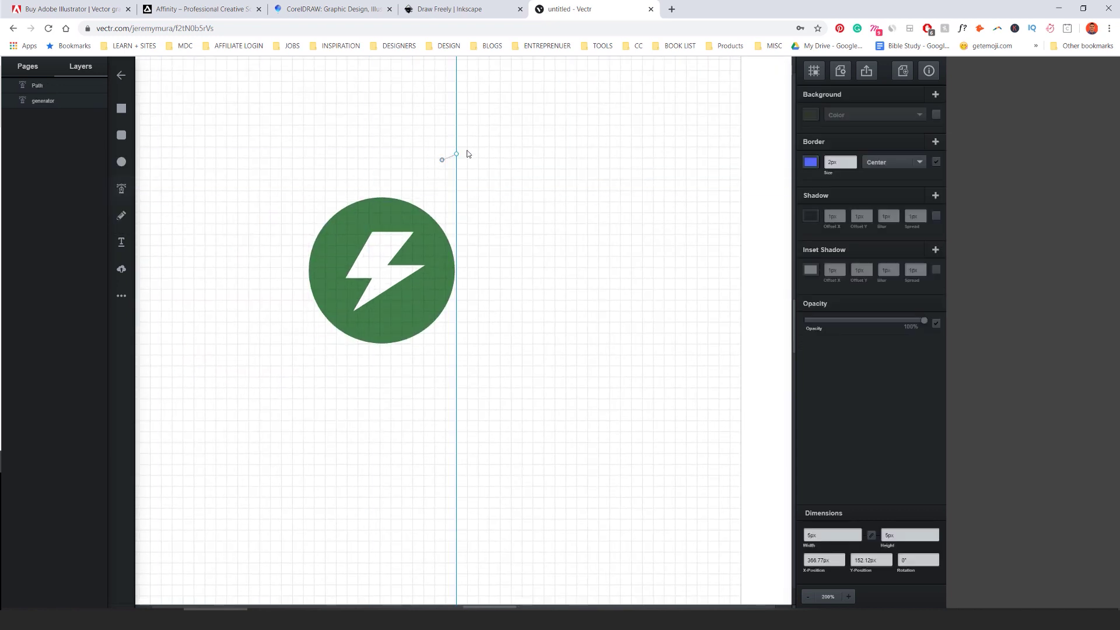
pyautogui.press('Escape')
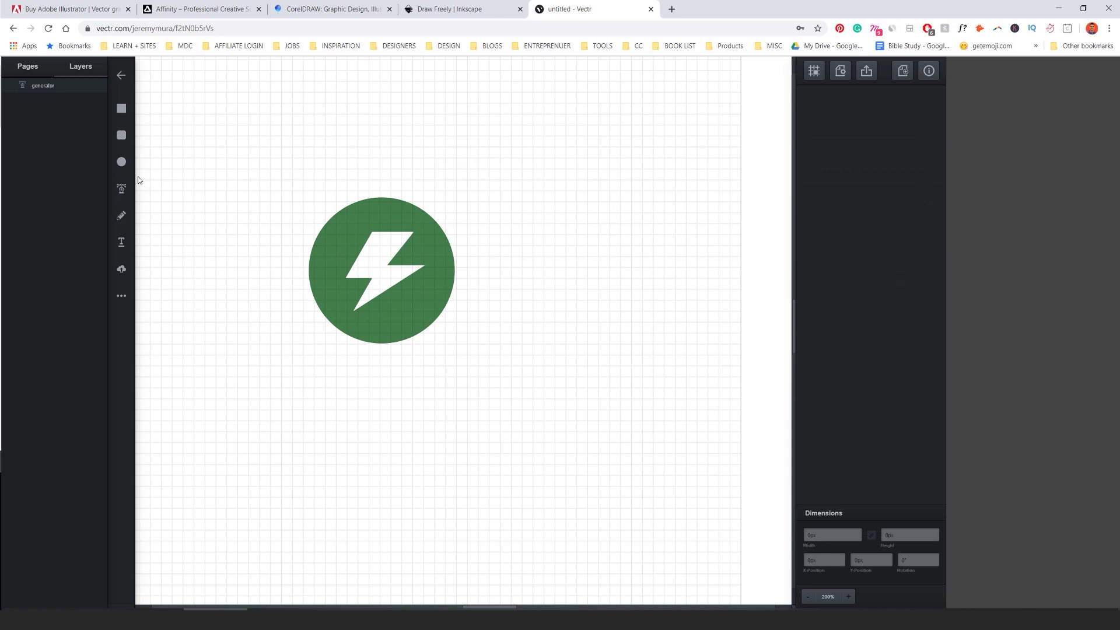
# Step: Draw a closed, curvy path about 214 by 151 px beside the green circle with the Pen tool
pyautogui.click(121, 189)
pyautogui.click(475, 156)
pyautogui.moveTo(579, 164); pyautogui.dragTo(580, 218)
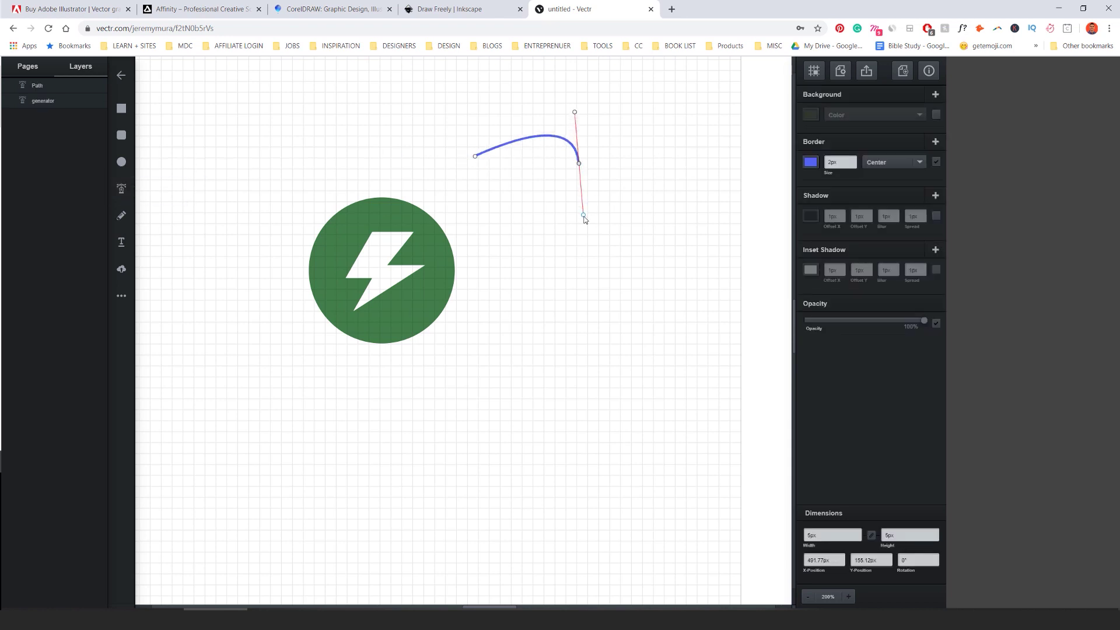
pyautogui.moveTo(542, 177); pyautogui.dragTo(512, 200)
pyautogui.moveTo(559, 234); pyautogui.dragTo(587, 234)
pyautogui.moveTo(672, 250); pyautogui.dragTo(642, 288)
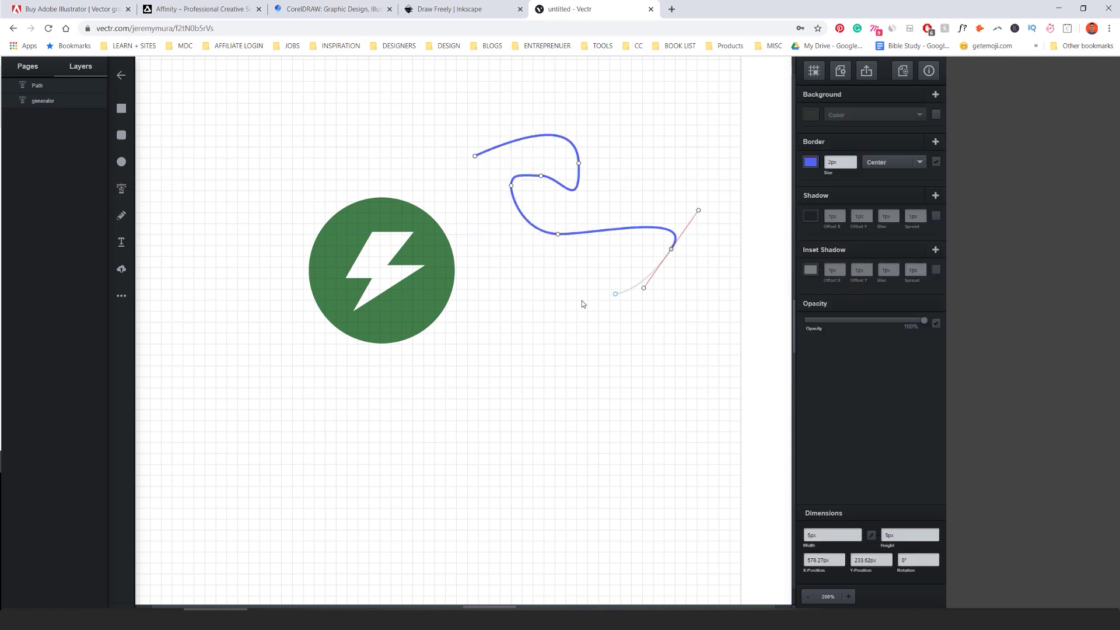
pyautogui.moveTo(566, 298); pyautogui.dragTo(541, 289)
pyautogui.moveTo(493, 245); pyautogui.dragTo(474, 219)
pyautogui.moveTo(443, 182); pyautogui.dragTo(442, 166)
pyautogui.moveTo(452, 148); pyautogui.dragTo(469, 144)
pyautogui.click(476, 157)
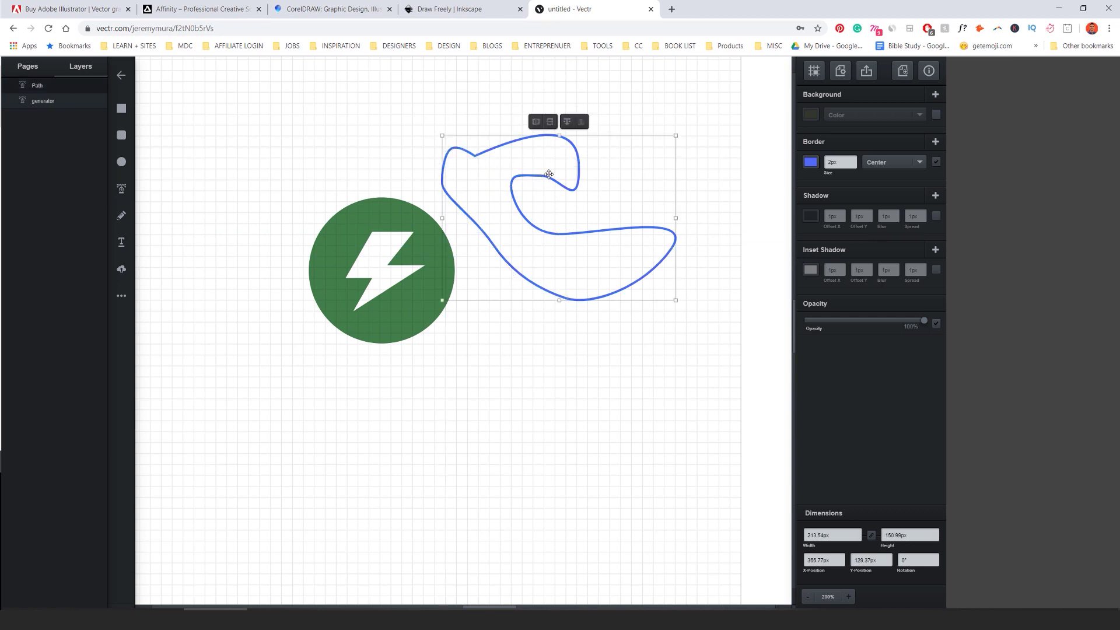
pyautogui.scroll(1, 415, 349)
pyautogui.click(784, 169)
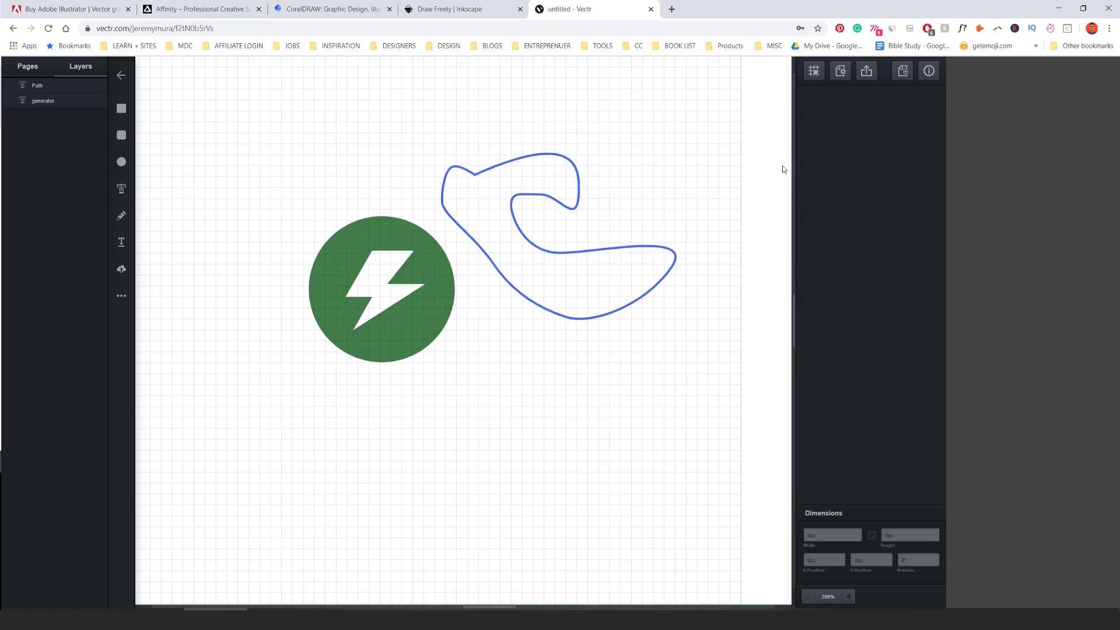
# Step: Thicken the curvy path's border to about 15 px, try other alignments and set it to Outside
pyautogui.click(575, 169)
pyautogui.click(851, 163)
pyautogui.scroll(14, 851, 162)
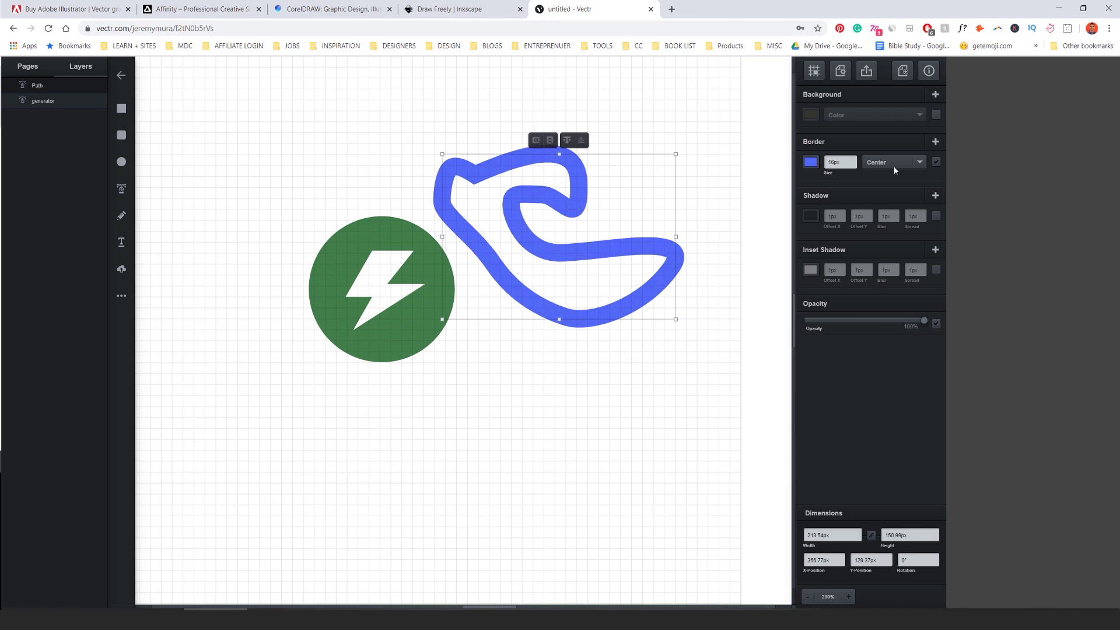
pyautogui.click(894, 165)
pyautogui.click(893, 182)
pyautogui.click(893, 164)
pyautogui.click(893, 192)
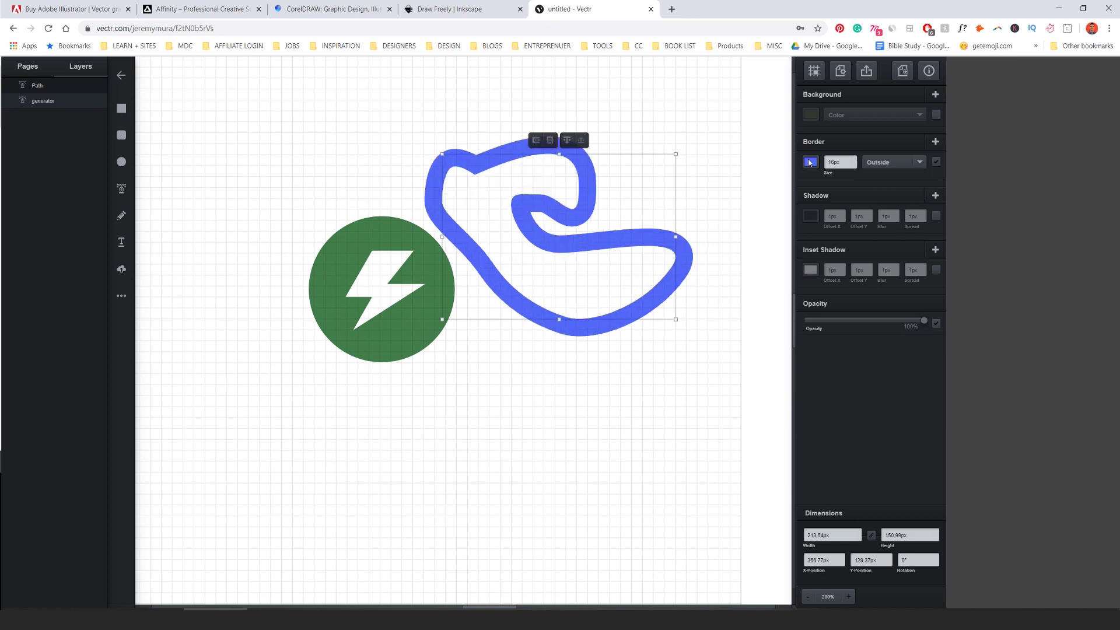
# Step: Recolour the curvy path's border orange and delete the path
pyautogui.click(809, 162)
pyautogui.scroll(8, 786, 111)
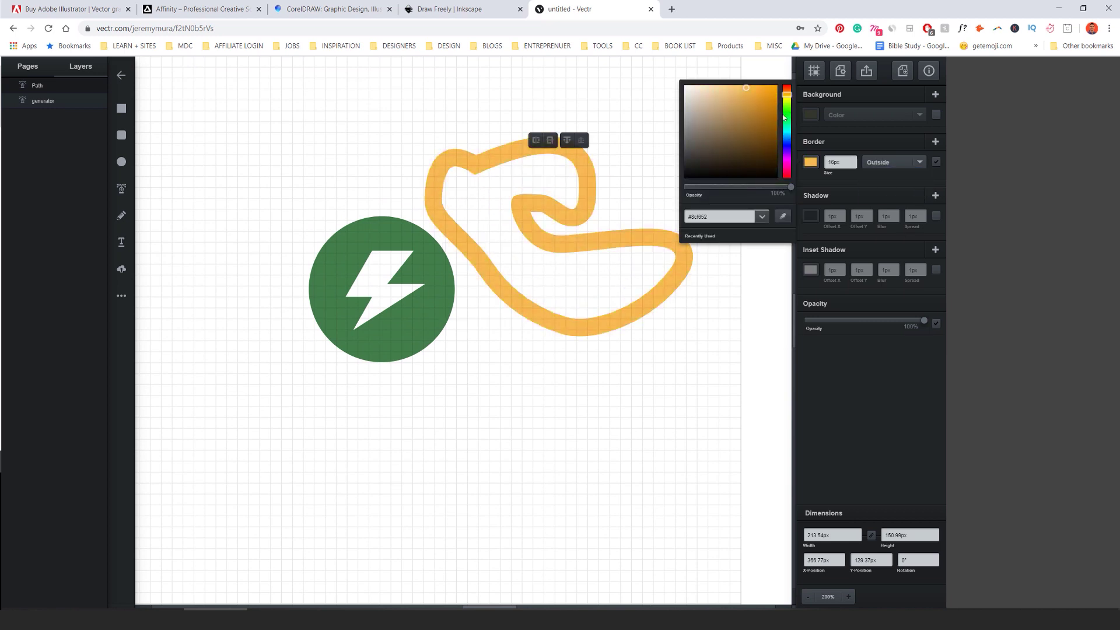
pyautogui.click(635, 135)
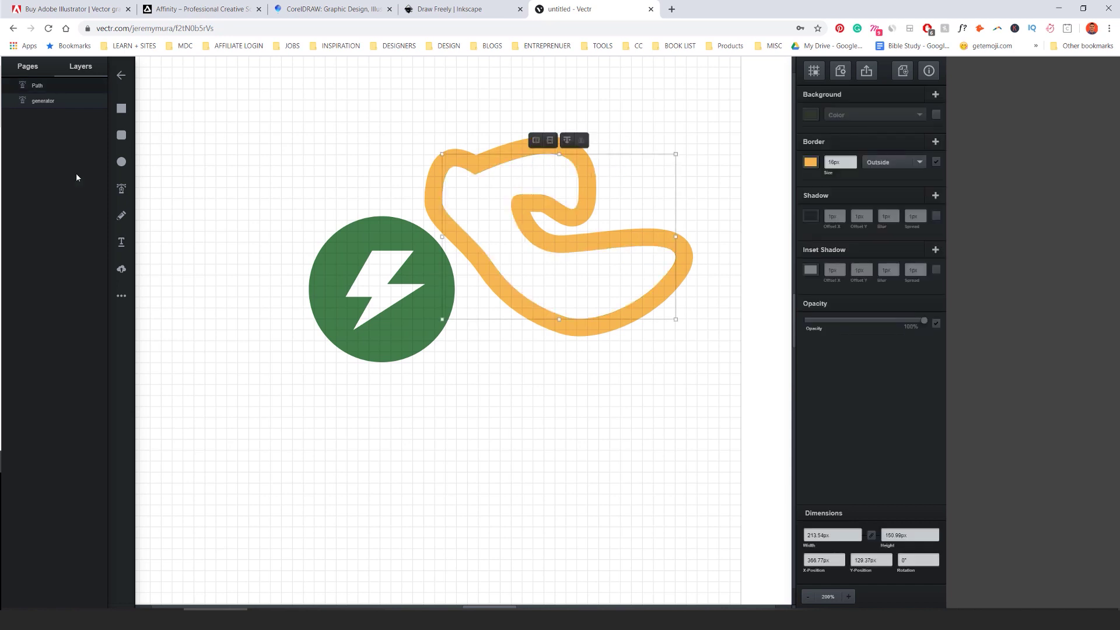
pyautogui.press('Delete')
# Step: Try the freehand Pencil tool with several loose strokes around the circle, undoing or deleting them all
pyautogui.click(128, 215)
pyautogui.moveTo(465, 349)
pyautogui.mouseDown()
pyautogui.moveTo(621, 208)
pyautogui.moveTo(651, 142)
pyautogui.moveTo(630, 169)
pyautogui.mouseUp()
pyautogui.hotkey('ctrl', 'z')
pyautogui.hotkey('ctrl', 'z')
pyautogui.moveTo(675, 121)
pyautogui.mouseDown()
pyautogui.moveTo(580, 365)
pyautogui.moveTo(547, 399)
pyautogui.mouseUp()
pyautogui.click(121, 215)
pyautogui.moveTo(429, 136); pyautogui.dragTo(594, 137)
pyautogui.moveTo(548, 221); pyautogui.dragTo(607, 138)
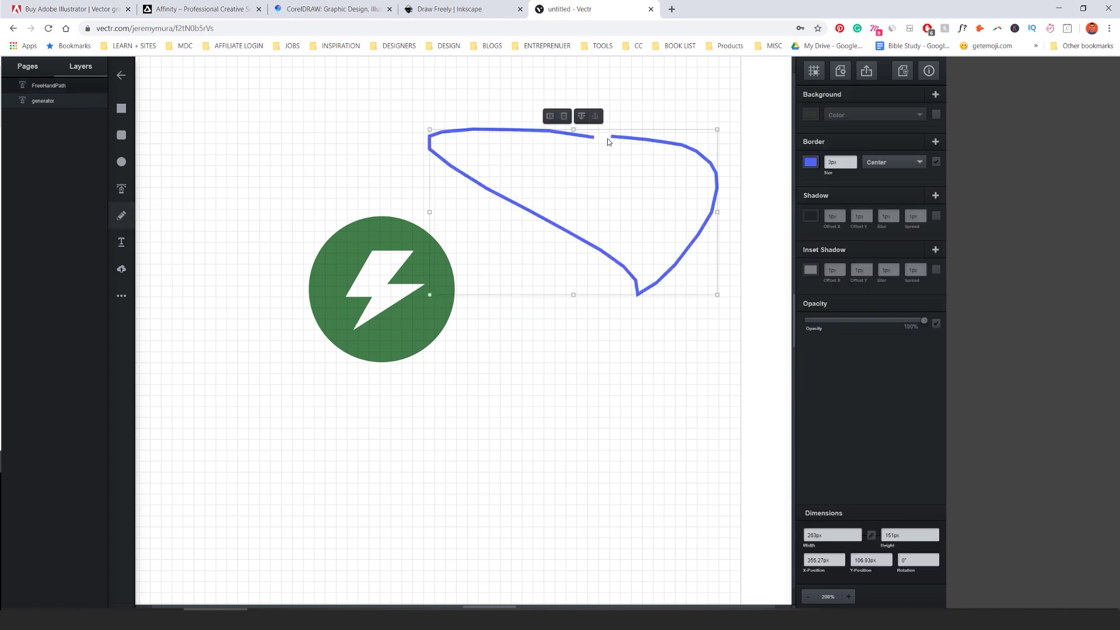
pyautogui.moveTo(495, 274); pyautogui.dragTo(455, 327)
pyautogui.press('Delete')
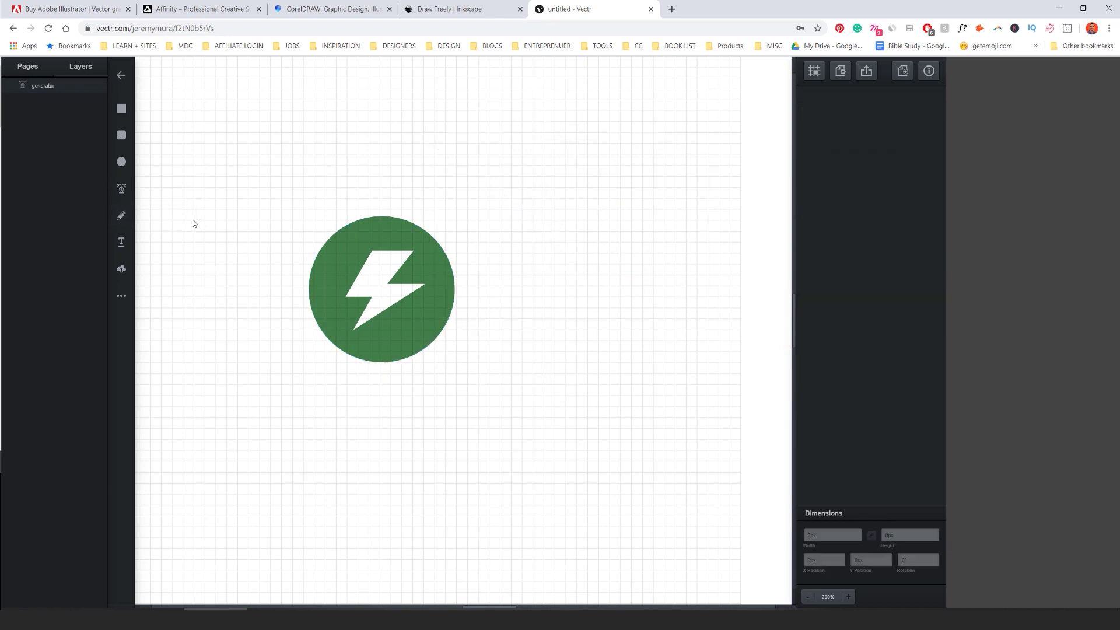
# Step: Add the text "Forestpower" beside the green circle
pyautogui.click(121, 243)
pyautogui.scroll(1, 482, 292)
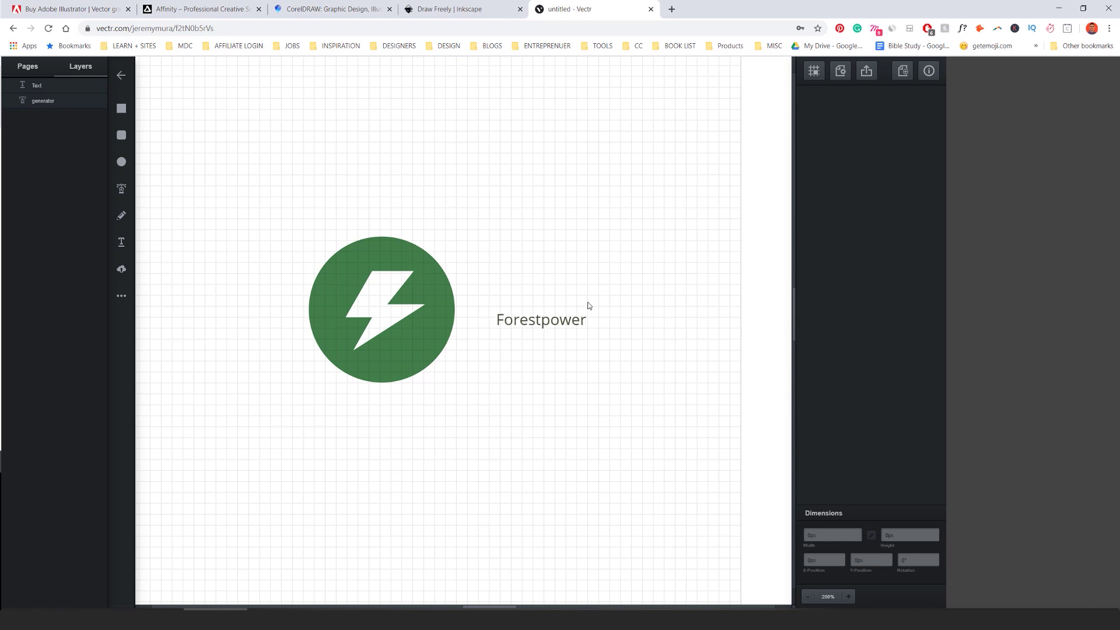
pyautogui.click(546, 323)
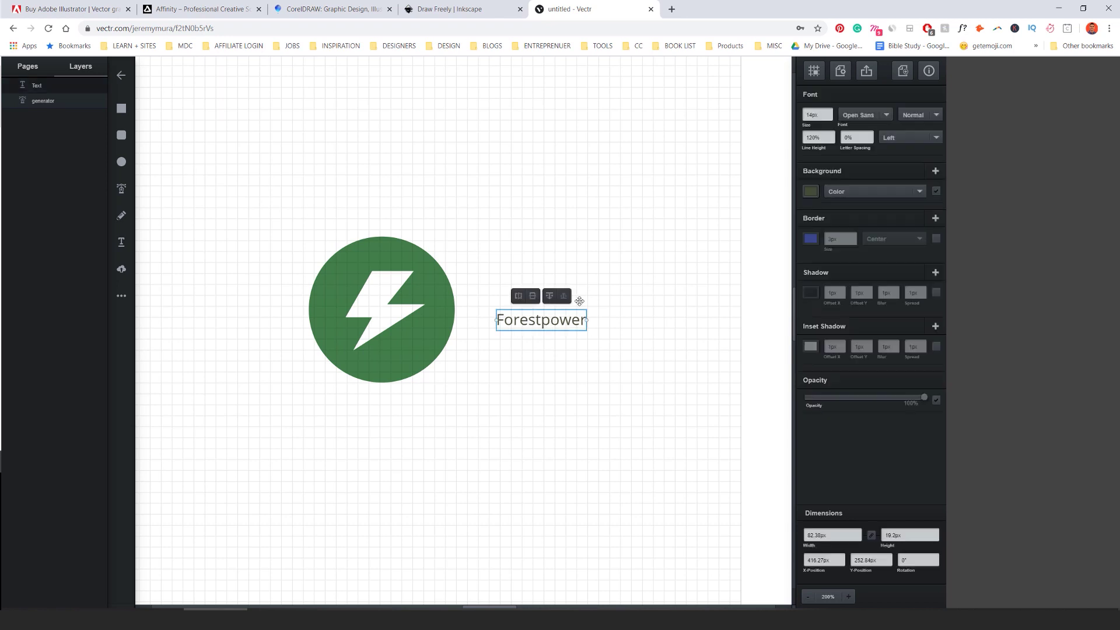
pyautogui.click(598, 293)
# Step: Set the Forestpower text's font size to 36 px and move it level with the circle's centre
pyautogui.click(575, 321)
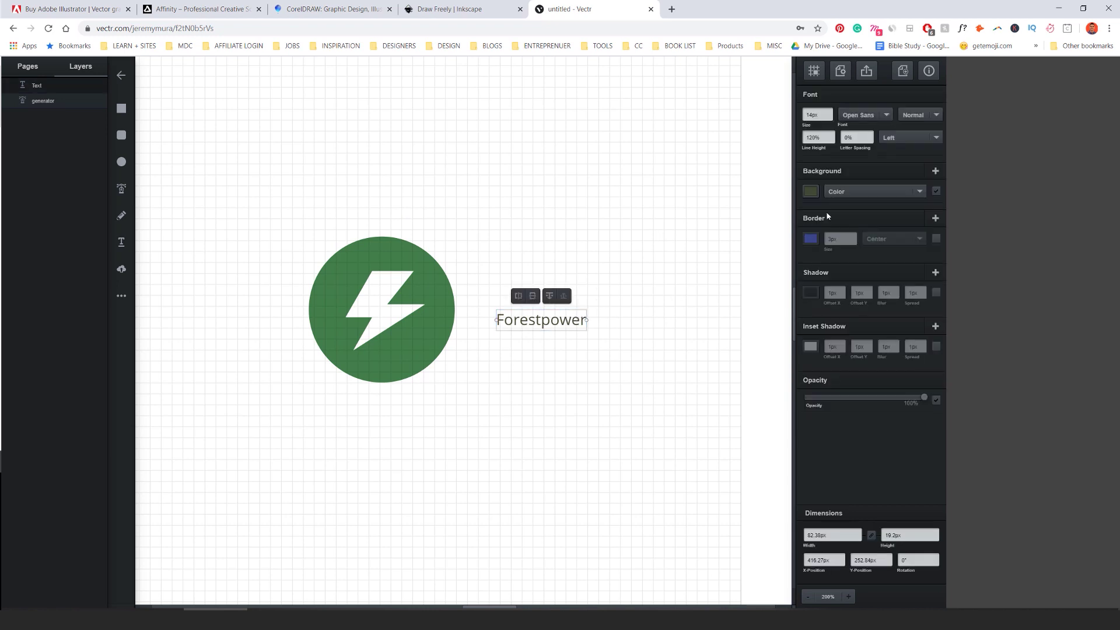
pyautogui.click(828, 112)
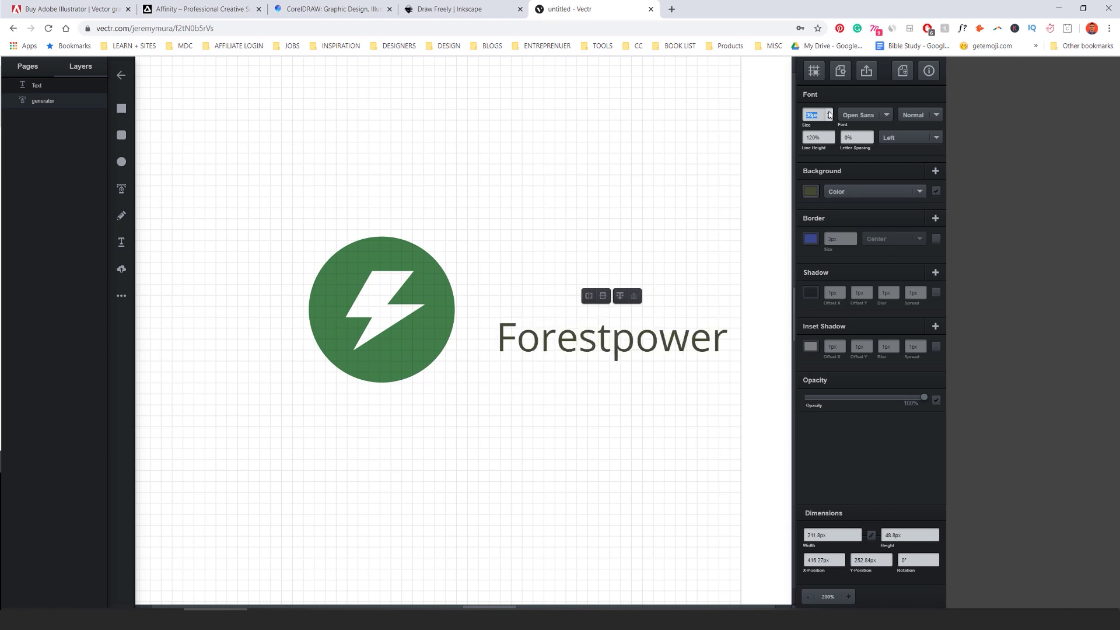
pyautogui.click(828, 119)
pyautogui.click(650, 297)
pyautogui.moveTo(593, 349); pyautogui.dragTo(574, 322)
# Step: Move the green circle and its lightning bolt left, away from the Forestpower text, keeping the bolt centred on the circle
pyautogui.click(400, 282)
pyautogui.keyDown('shift'); pyautogui.click(432, 294); pyautogui.keyUp('shift')
pyautogui.moveTo(440, 305); pyautogui.dragTo(357, 298)
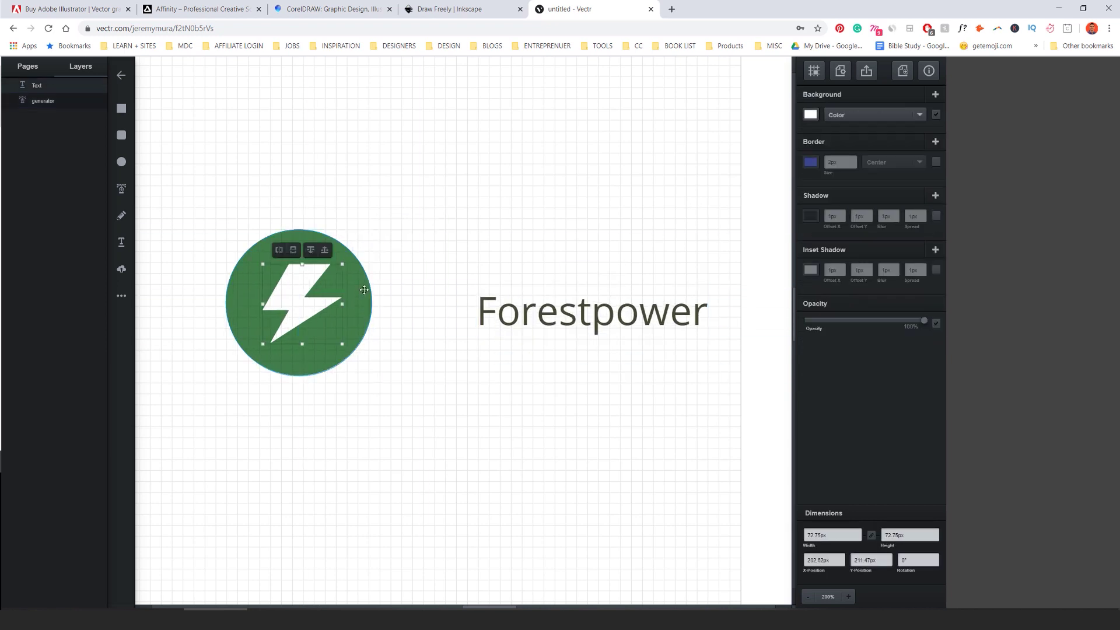
pyautogui.hotkey('ctrl', 'z')
pyautogui.hotkey('ctrl', 'z')
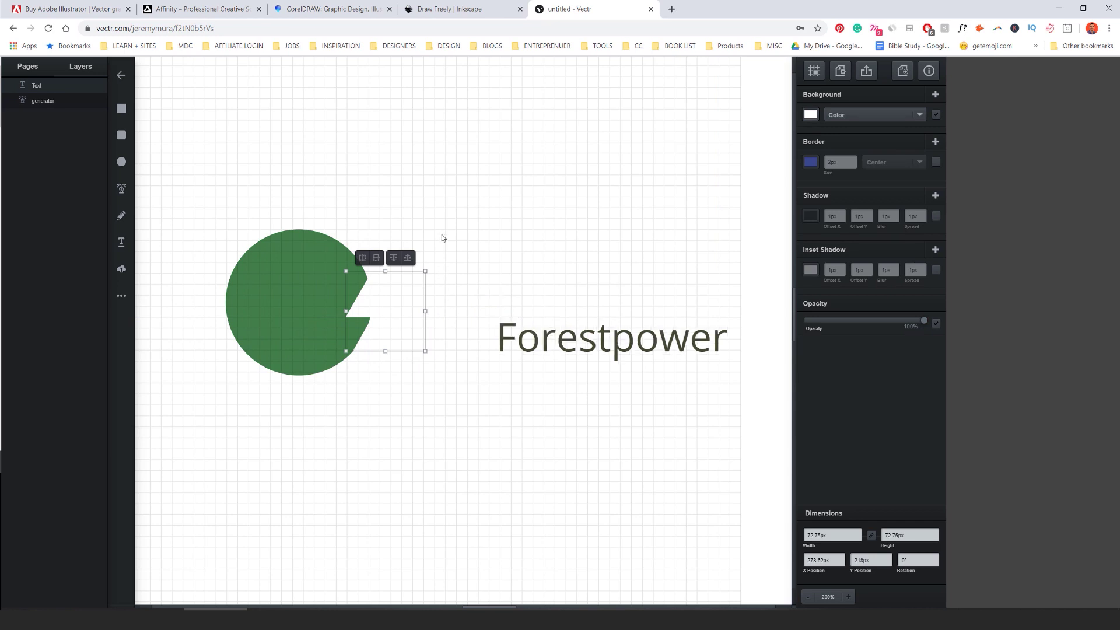
pyautogui.moveTo(402, 300); pyautogui.dragTo(324, 300)
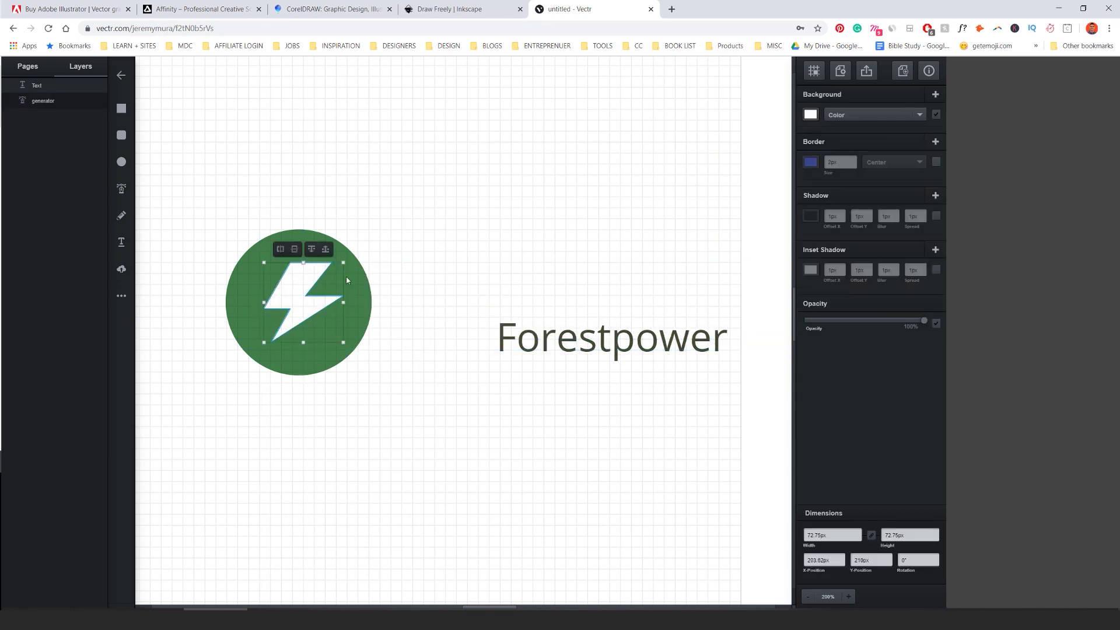
# Step: Lower the circle and bolt level with the Forestpower text and move the text close beside the circle
pyautogui.moveTo(445, 182); pyautogui.dragTo(215, 418)
pyautogui.moveTo(320, 315); pyautogui.dragTo(320, 348)
pyautogui.moveTo(585, 350); pyautogui.dragTo(538, 350)
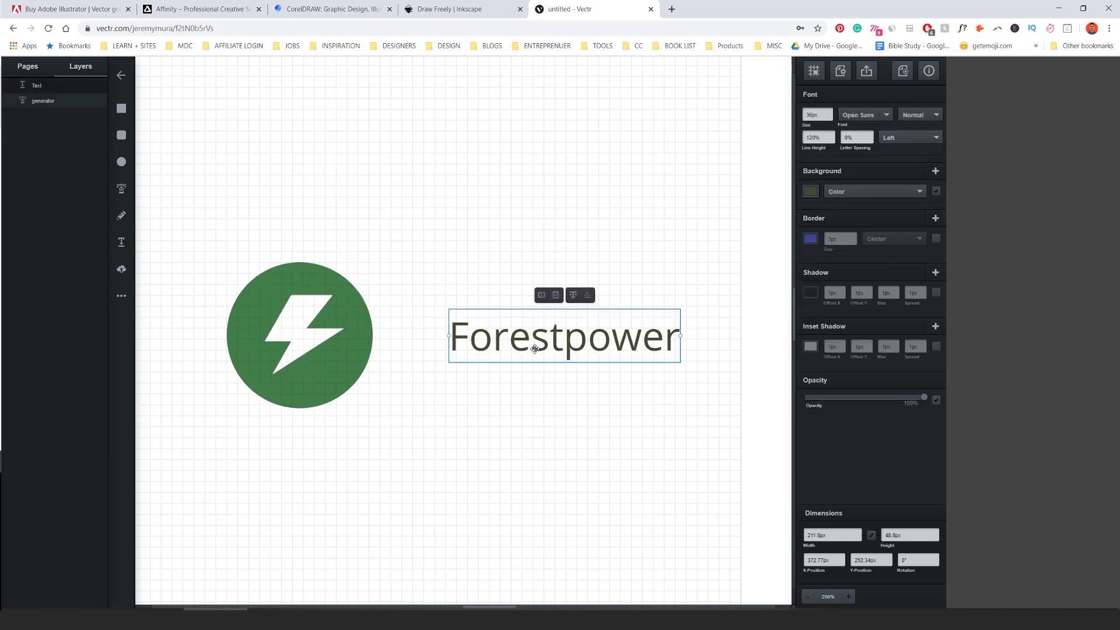
pyautogui.hotkey('ctrl', '-')
pyautogui.moveTo(488, 282); pyautogui.dragTo(513, 262)
pyautogui.hotkey('ctrl', '+')
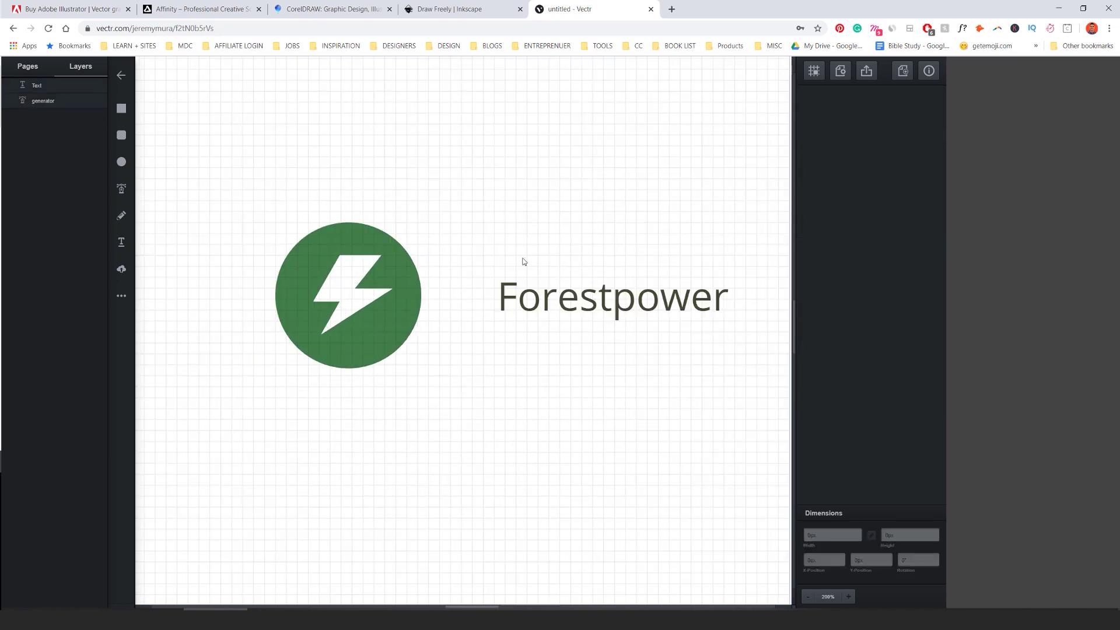
pyautogui.moveTo(714, 292); pyautogui.dragTo(655, 292)
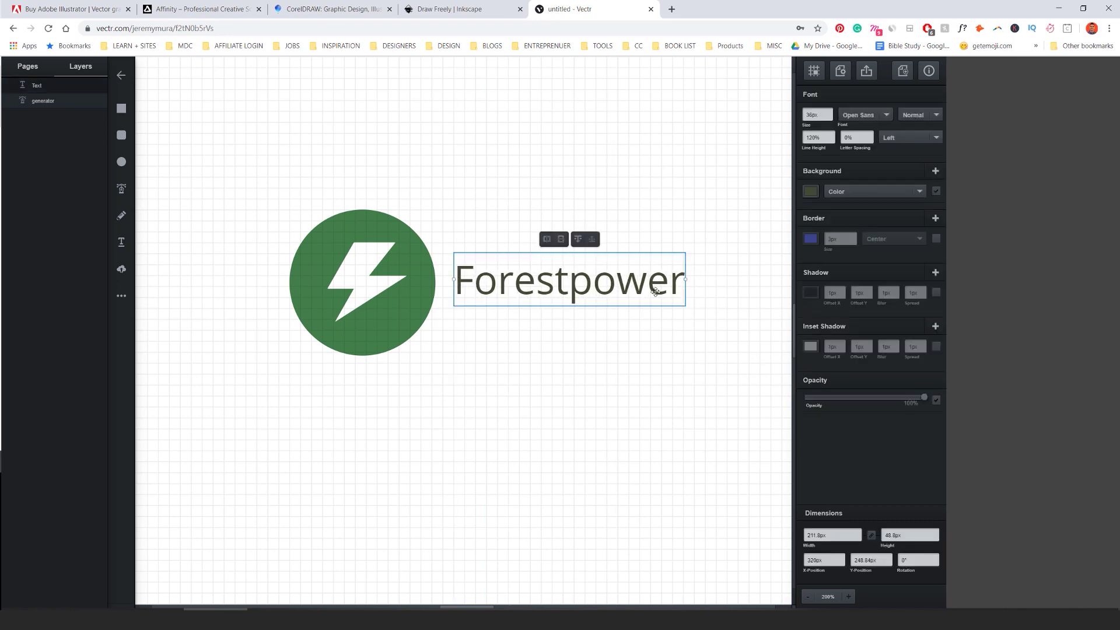
pyautogui.click(440, 220)
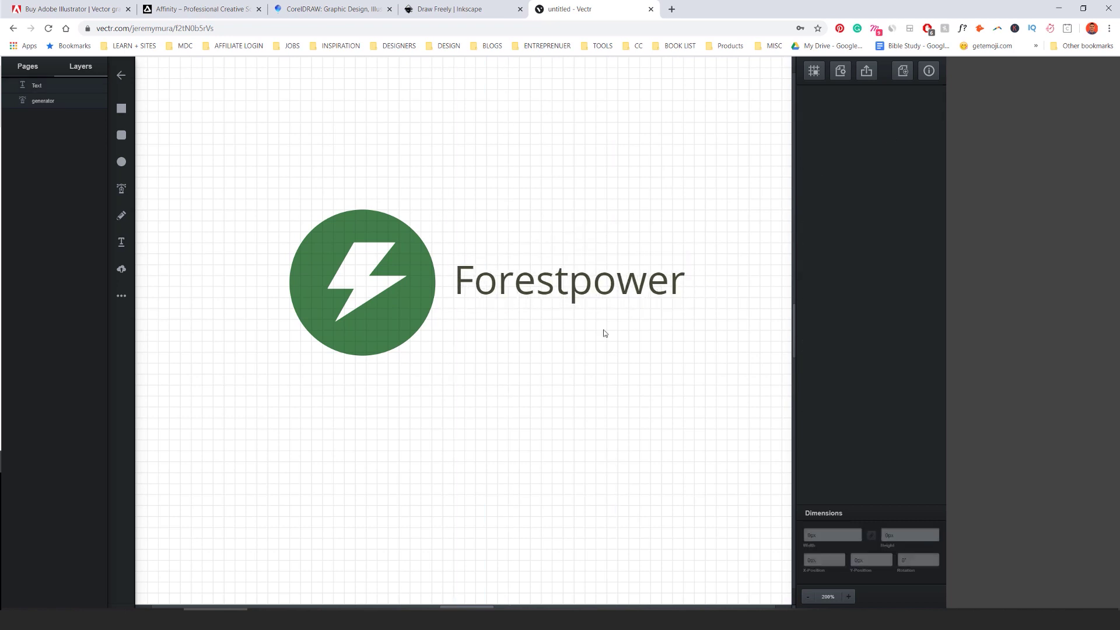
# Step: Enlarge the Forestpower text to a font size of 56 px
pyautogui.click(627, 296)
pyautogui.click(828, 111)
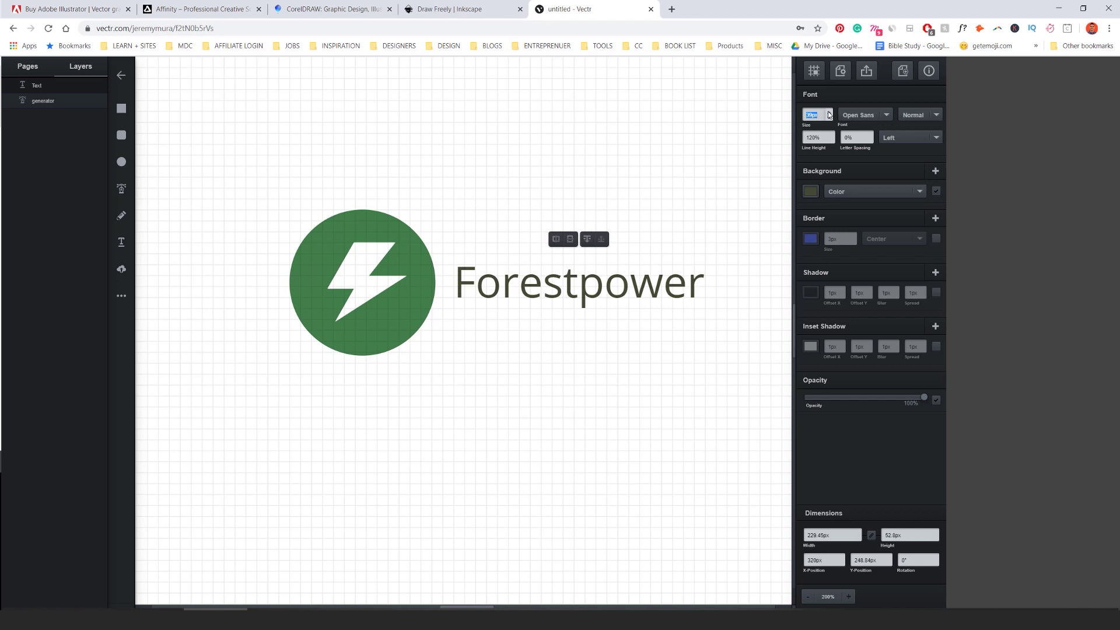
pyautogui.moveTo(627, 169); pyautogui.dragTo(477, 188)
pyautogui.click(475, 226)
pyautogui.moveTo(465, 269); pyautogui.dragTo(538, 261)
# Step: Move the whole logo farther left on the page and centre the Forestpower text vertically beside the circle
pyautogui.moveTo(593, 182); pyautogui.dragTo(172, 366)
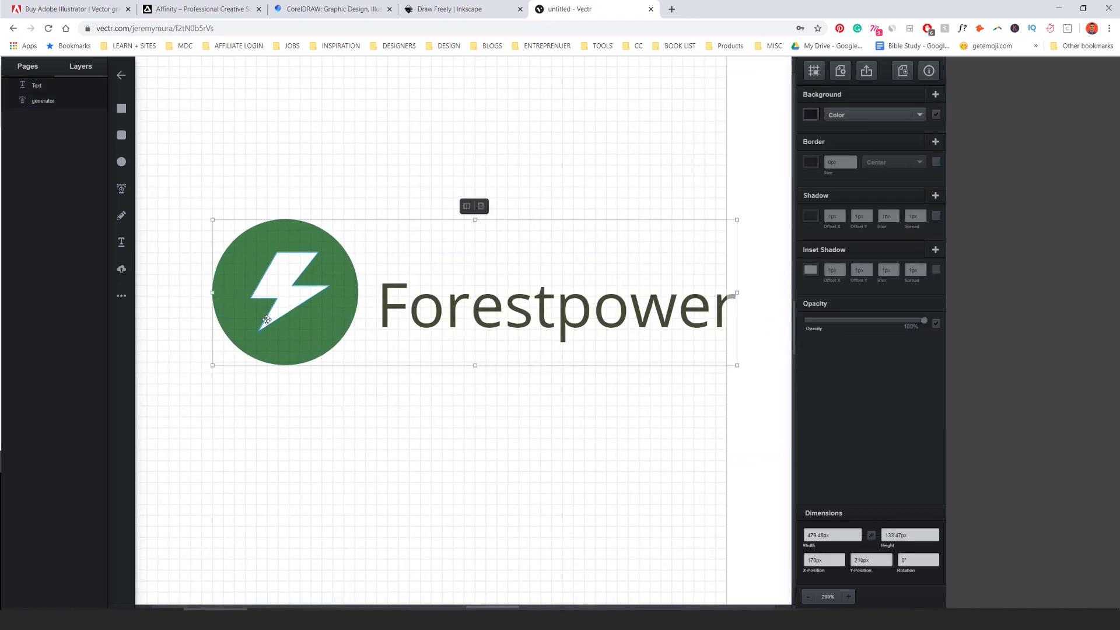
pyautogui.moveTo(382, 318); pyautogui.dragTo(322, 316)
pyautogui.moveTo(488, 440); pyautogui.dragTo(573, 421)
pyautogui.click(573, 421)
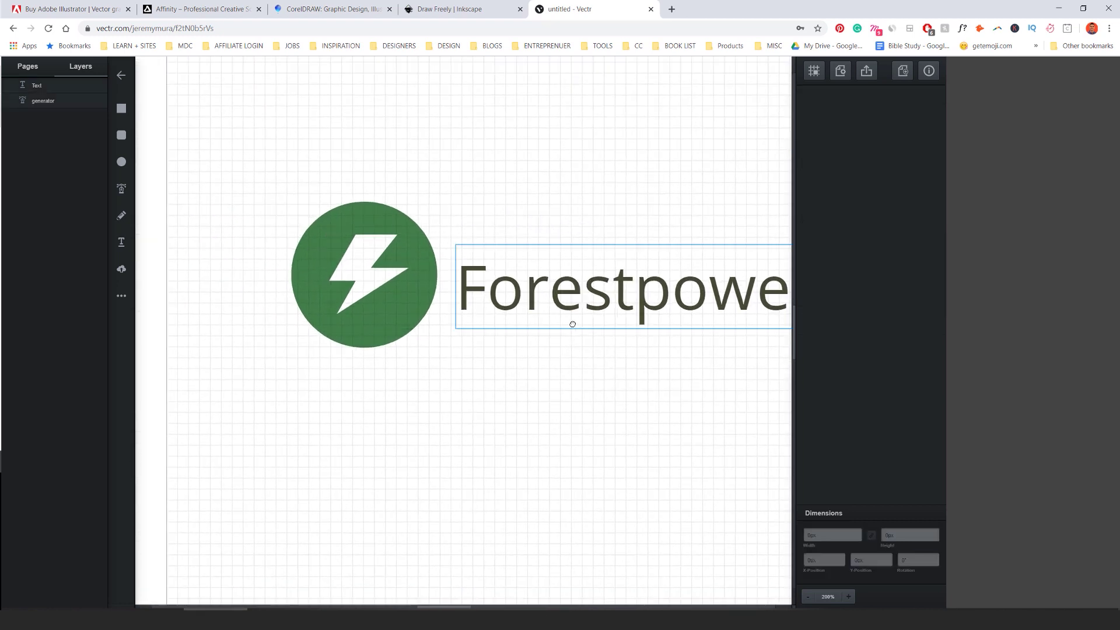
pyautogui.moveTo(563, 325); pyautogui.dragTo(541, 303)
pyautogui.moveTo(585, 169); pyautogui.dragTo(288, 370)
pyautogui.moveTo(517, 284); pyautogui.dragTo(480, 285)
pyautogui.click(575, 175)
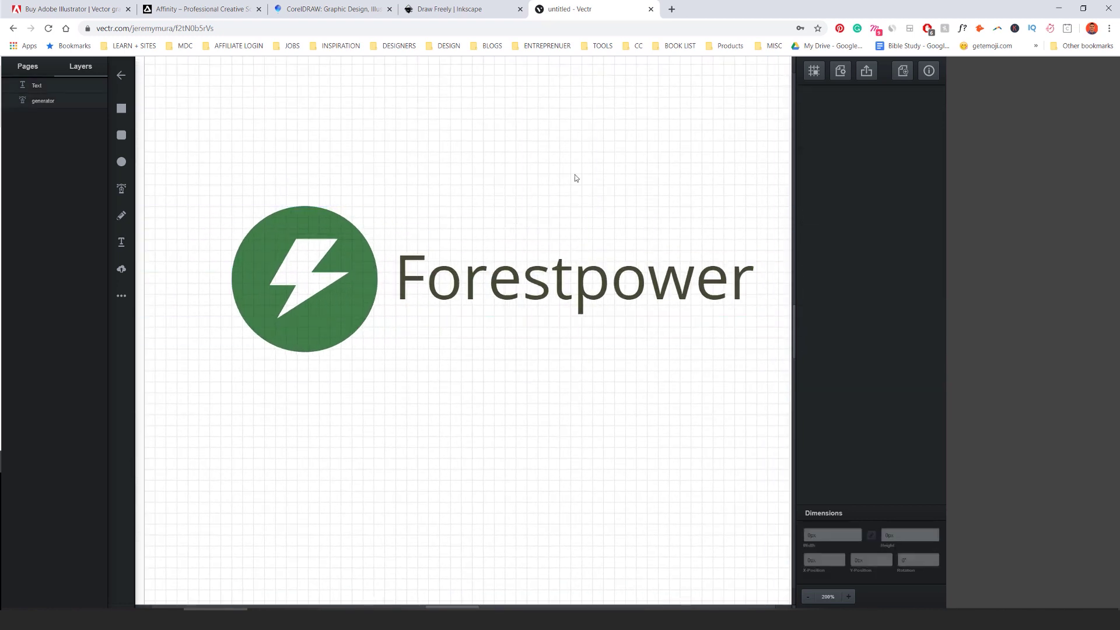
pyautogui.moveTo(550, 197); pyautogui.dragTo(518, 220)
pyautogui.click(560, 322)
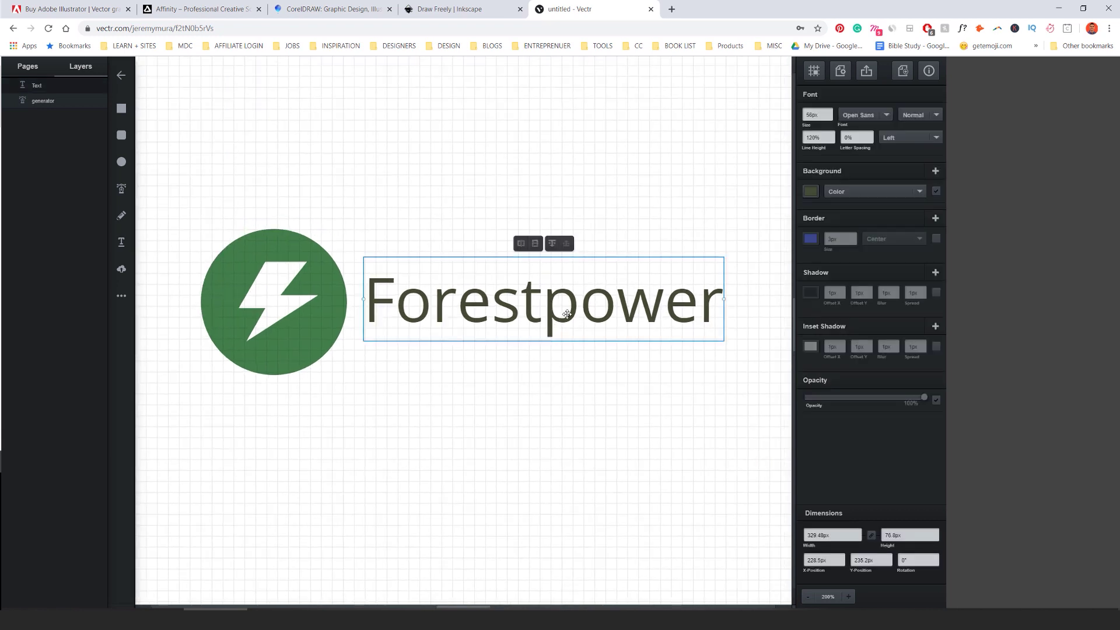
pyautogui.hotkey('ctrl', '-')
pyautogui.hotkey('ctrl', '+')
pyautogui.moveTo(568, 317); pyautogui.dragTo(559, 301)
# Step: Change the Forestpower text's font to Righteous
pyautogui.doubleClick(618, 313)
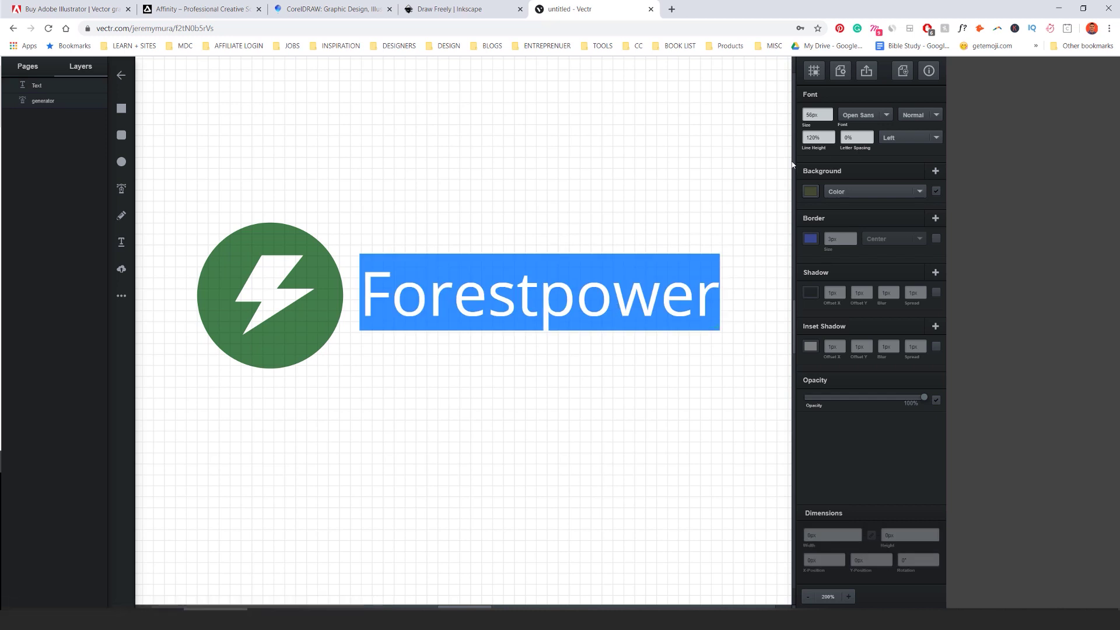
pyautogui.click(885, 115)
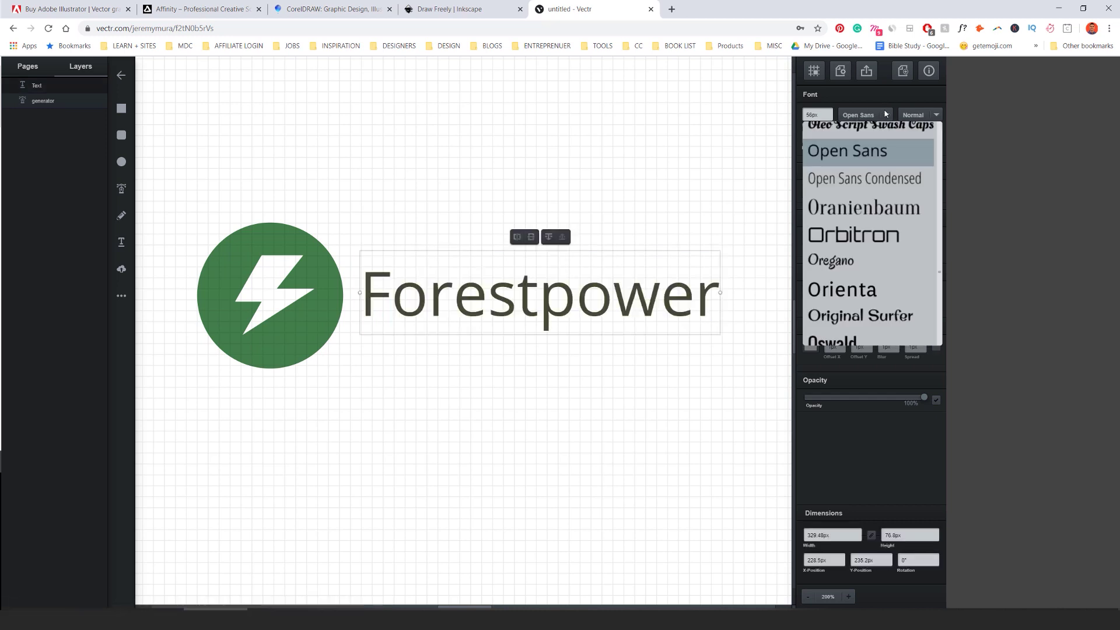
pyautogui.scroll(5, 900, 238)
pyautogui.scroll(-5, 900, 238)
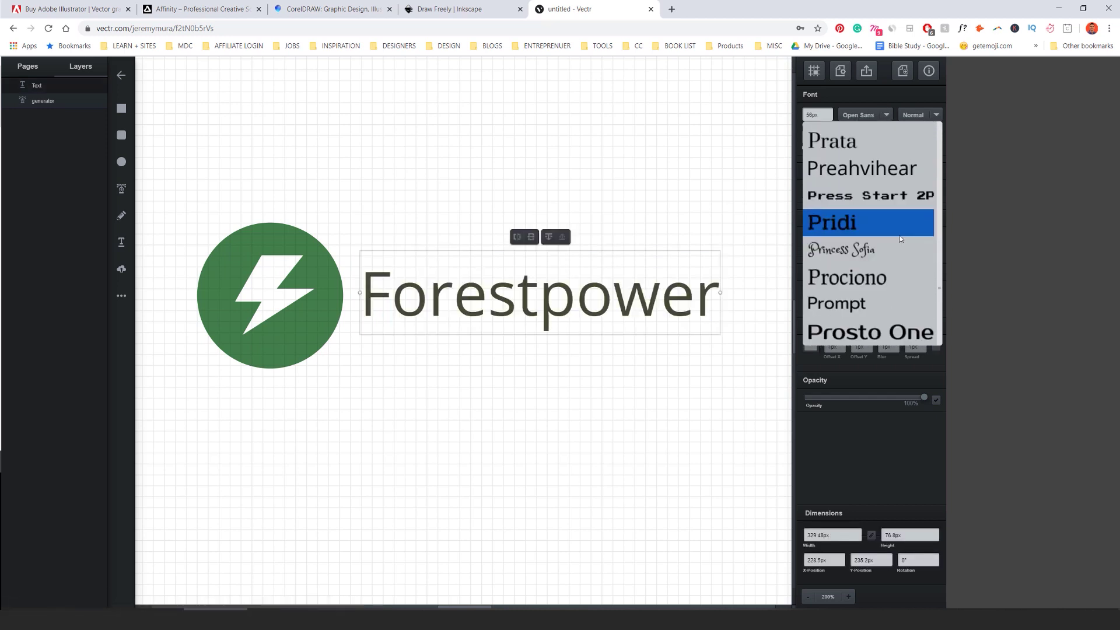
pyautogui.scroll(-8, 878, 214)
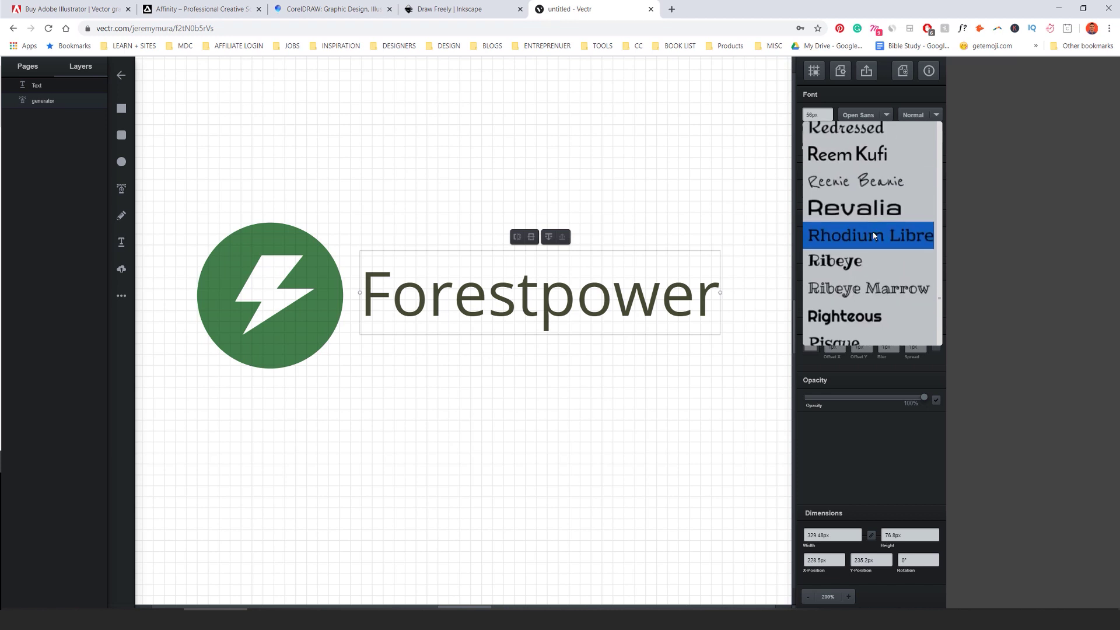
pyautogui.click(871, 322)
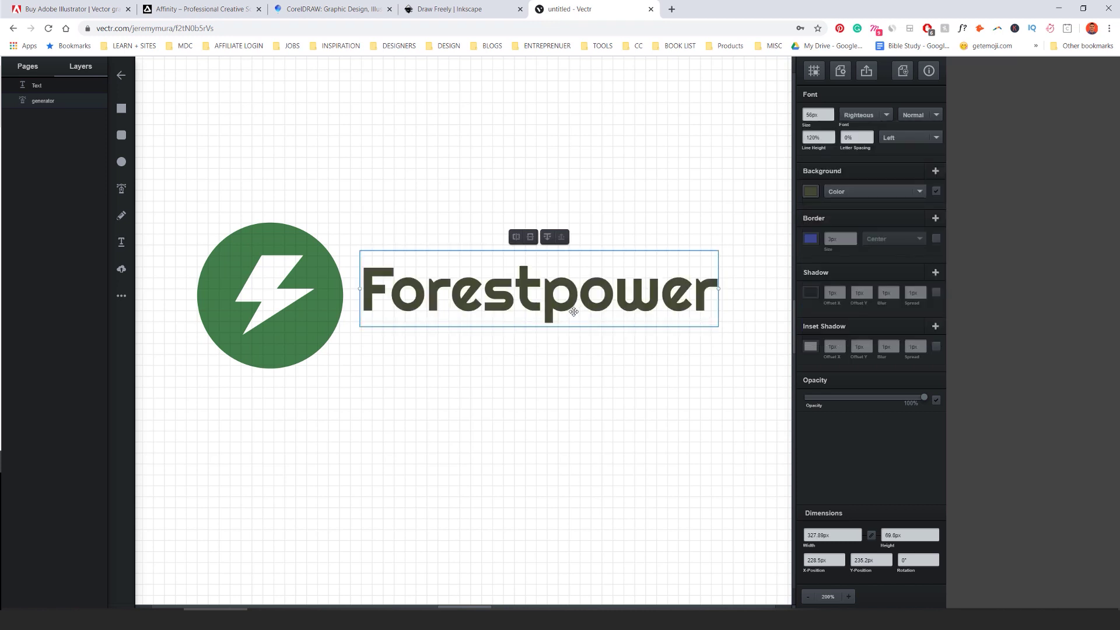
# Step: Set the Forestpower text's font to Rubik One and nudge the text down level with the circle's centre
pyautogui.click(869, 115)
pyautogui.scroll(-6, 916, 266)
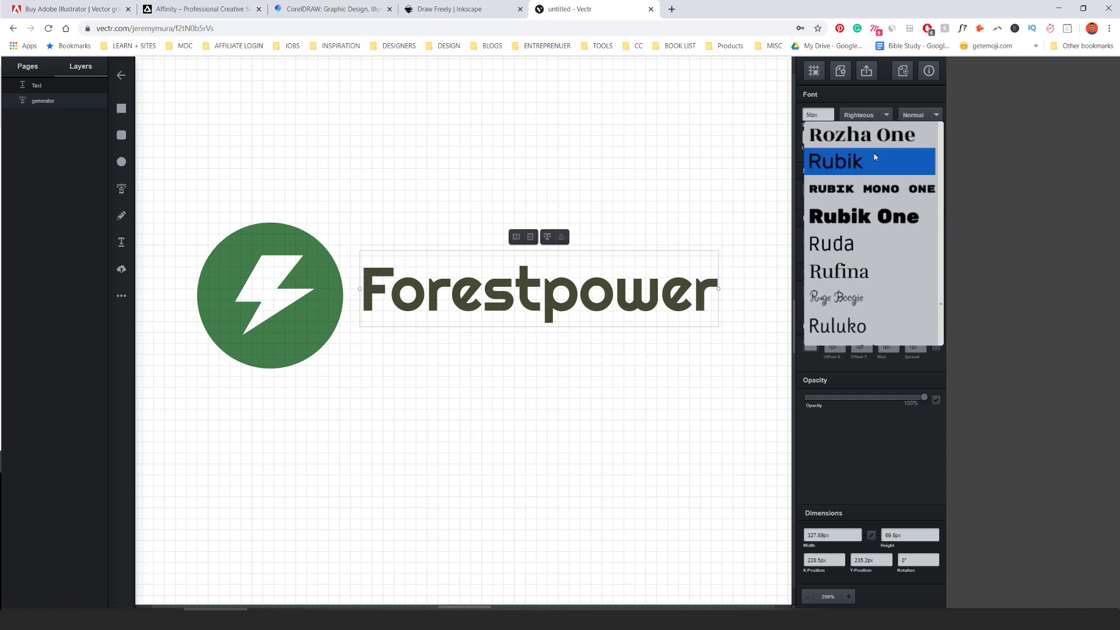
pyautogui.click(875, 217)
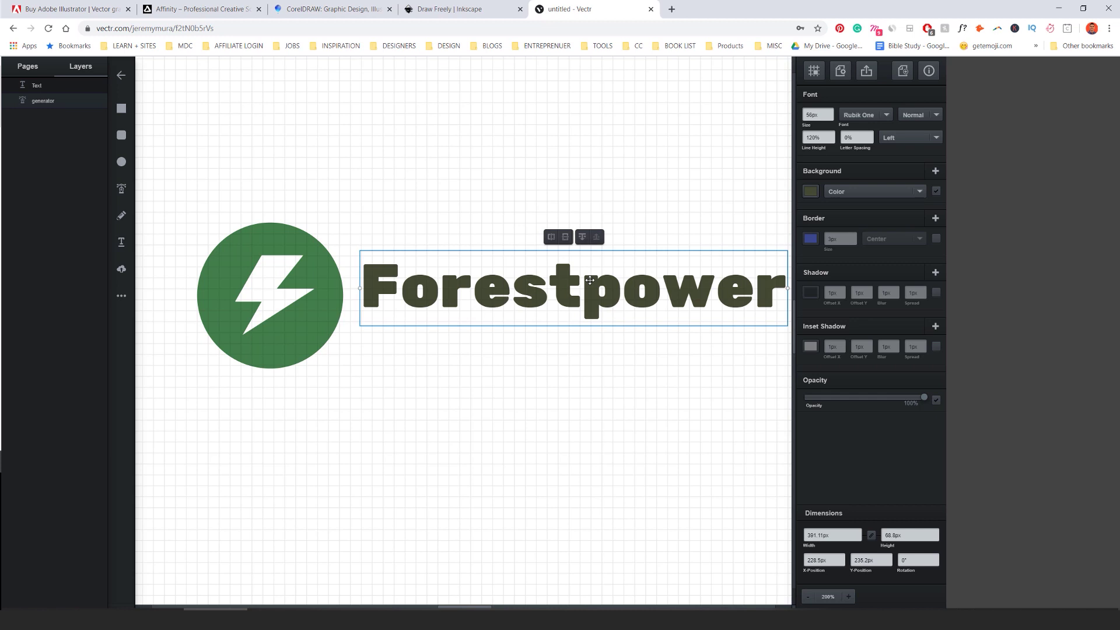
pyautogui.moveTo(599, 301); pyautogui.dragTo(603, 308)
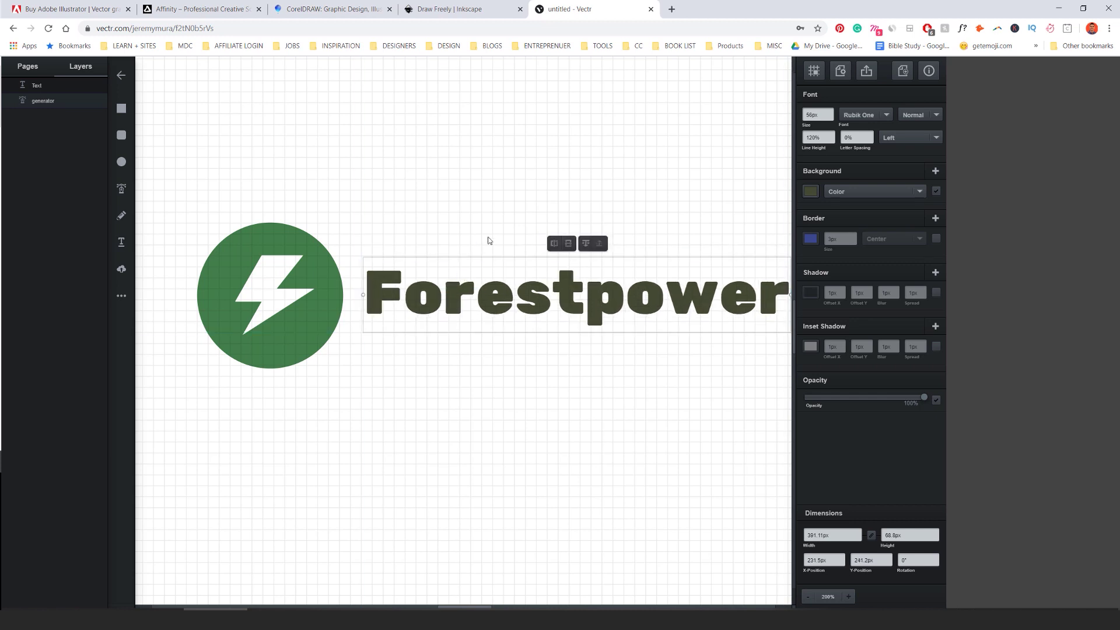
# Step: Try the layer order of the lightning bolt by sending it behind the green circle and bringing it back
pyautogui.click(274, 280)
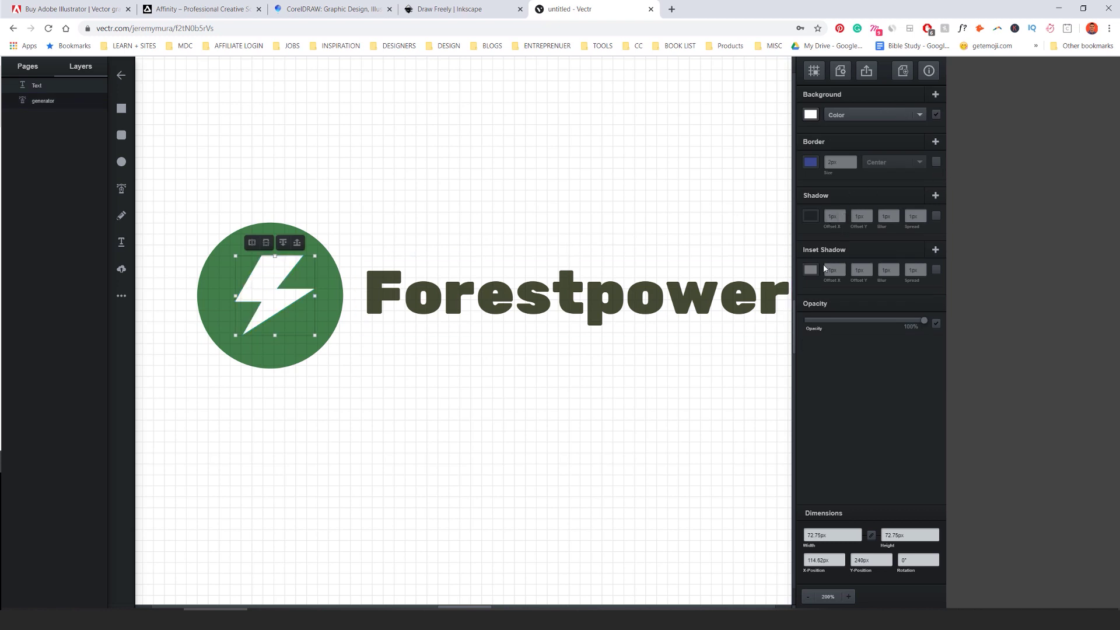
pyautogui.click(266, 243)
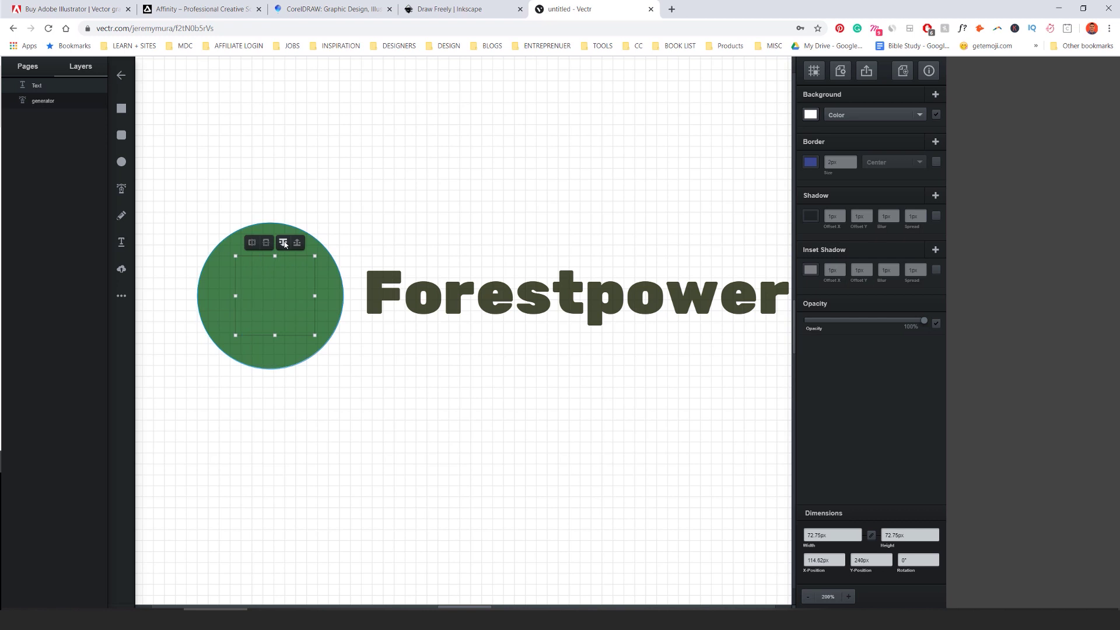
pyautogui.click(266, 245)
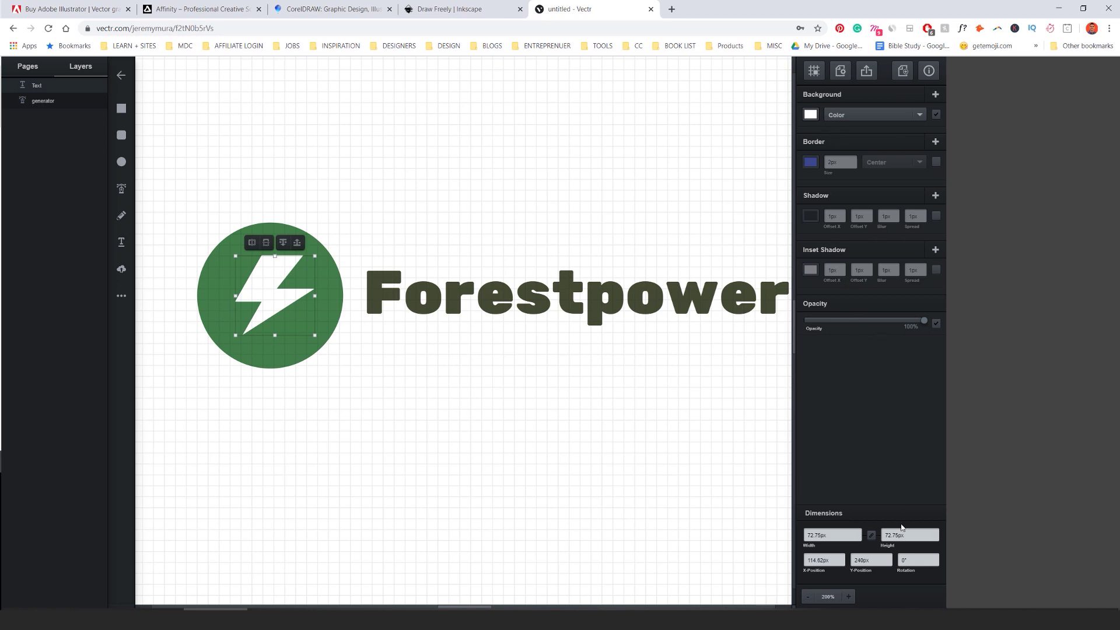
# Step: Recolour the Forestpower text with the circle's green using the eyedropper
pyautogui.click(490, 289)
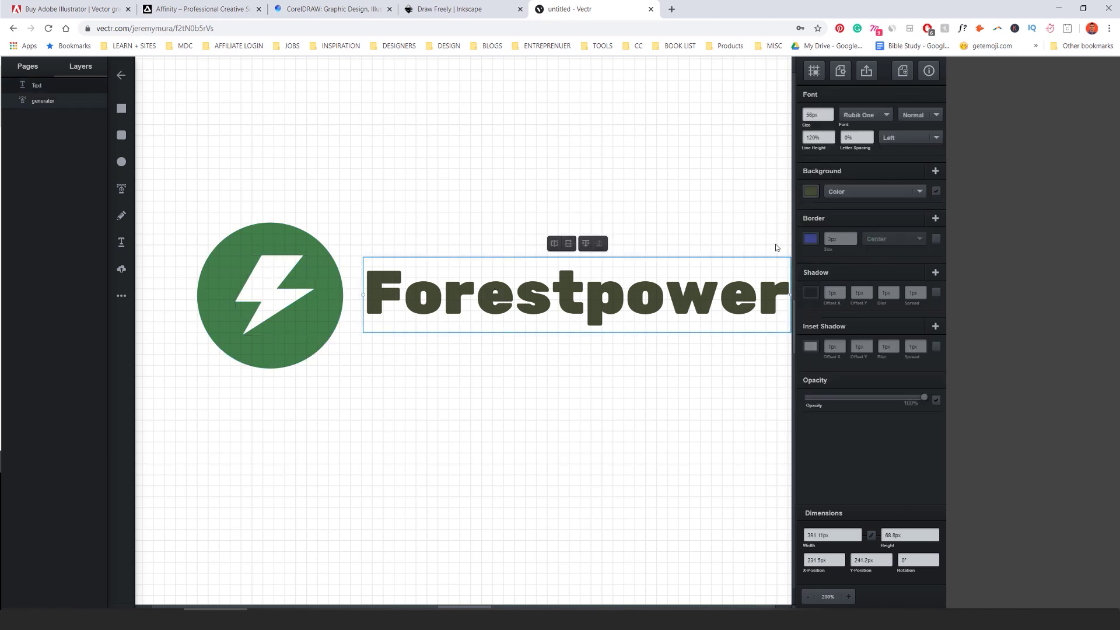
pyautogui.hscroll(2, 510, 221)
pyautogui.hscroll(1, 510, 222)
pyautogui.click(510, 290)
pyautogui.doubleClick(509, 290)
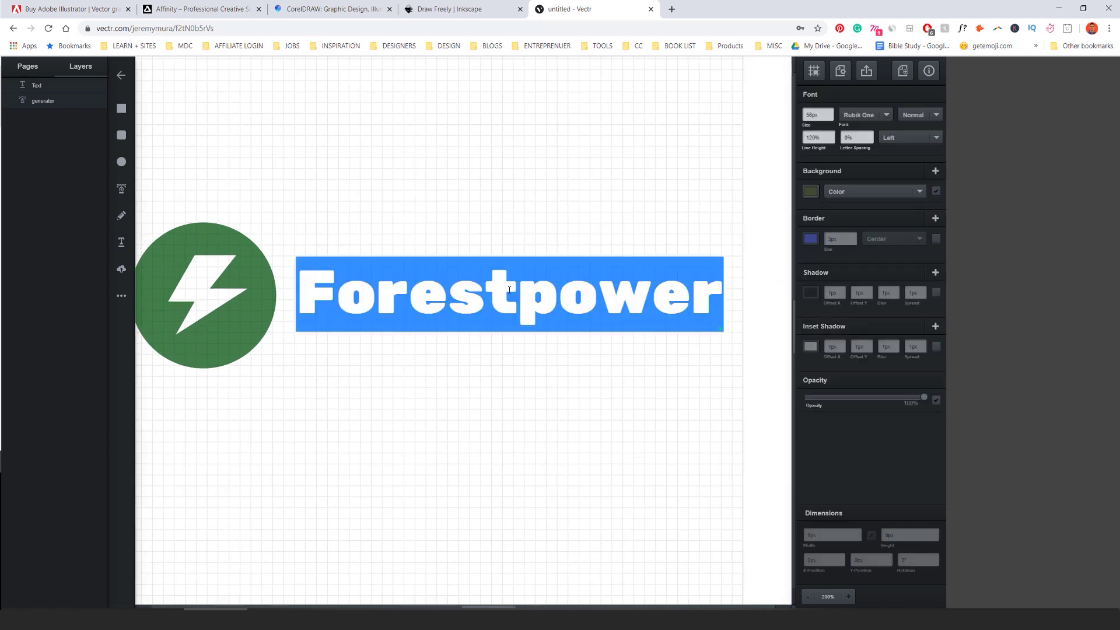
pyautogui.click(814, 191)
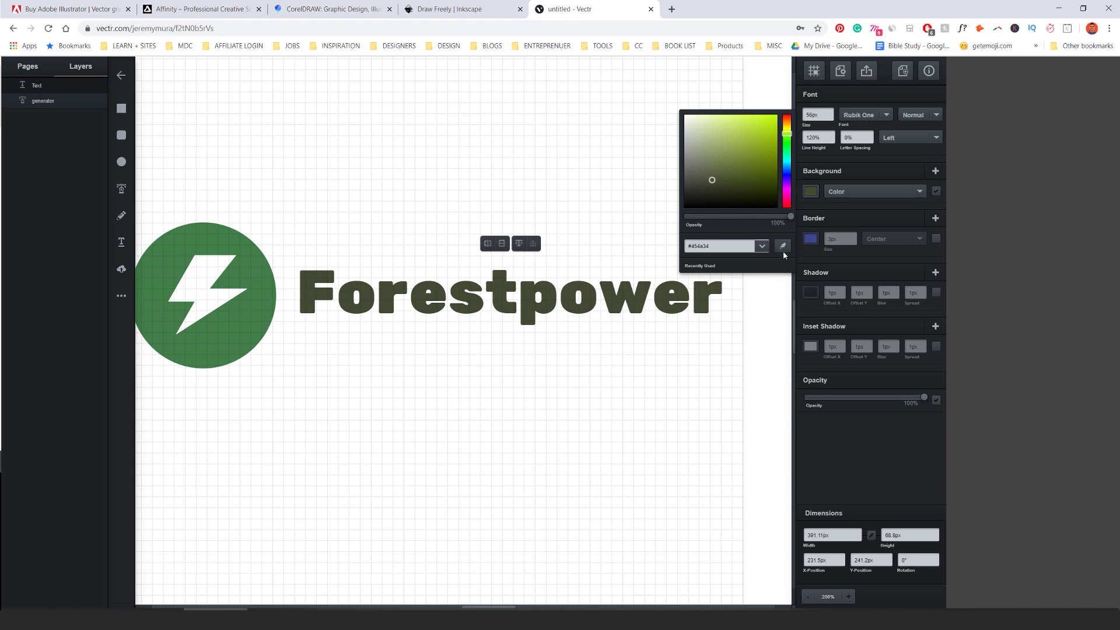
pyautogui.click(815, 191)
pyautogui.click(815, 191)
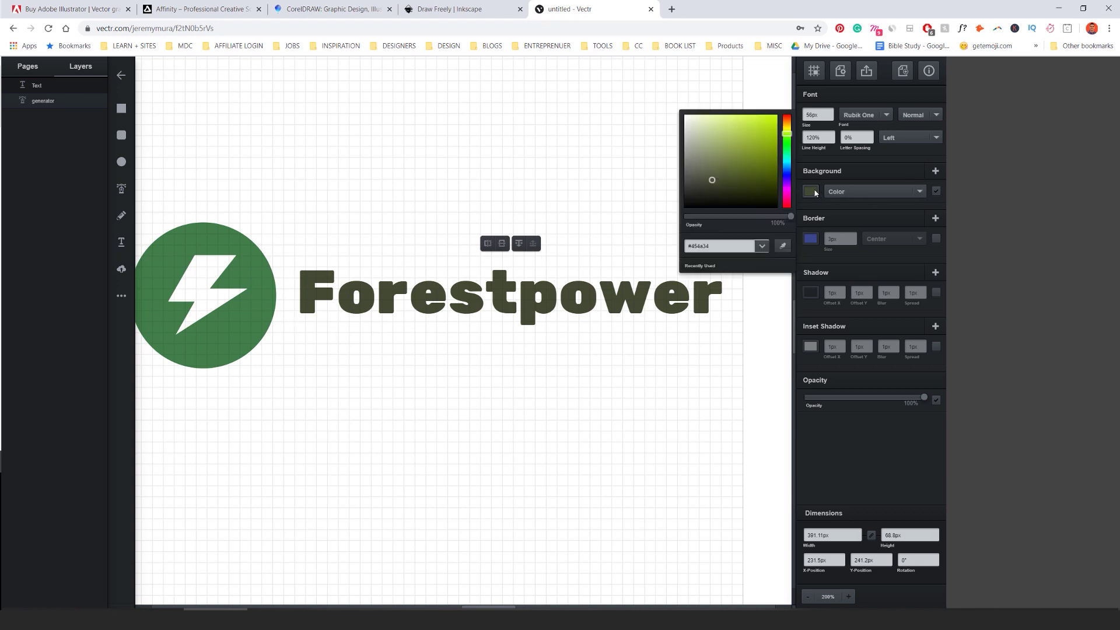
pyautogui.click(782, 246)
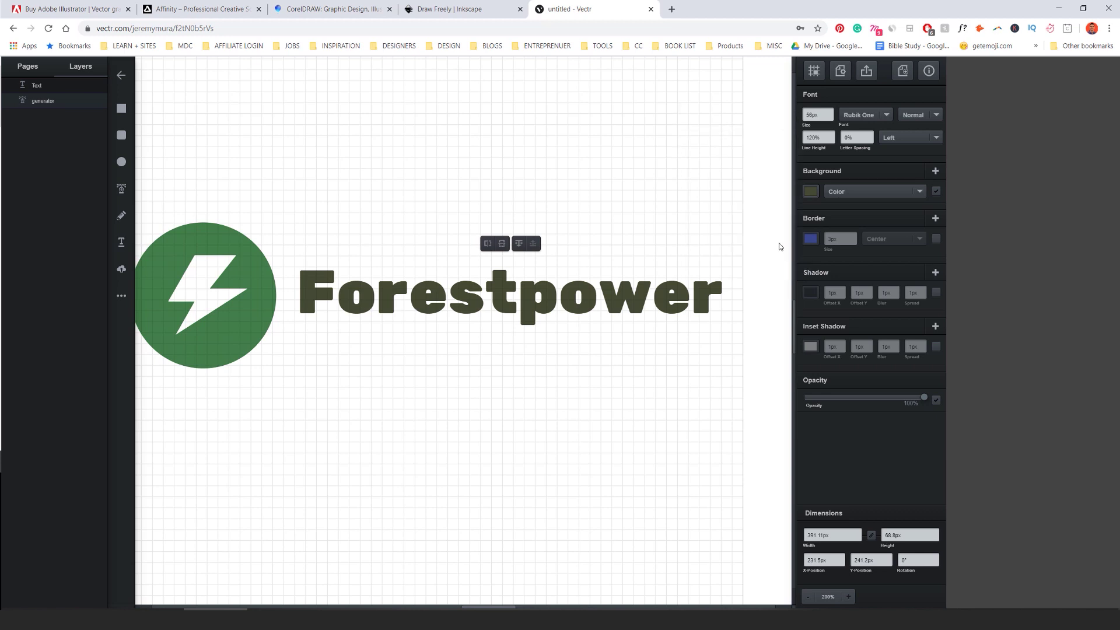
pyautogui.click(262, 299)
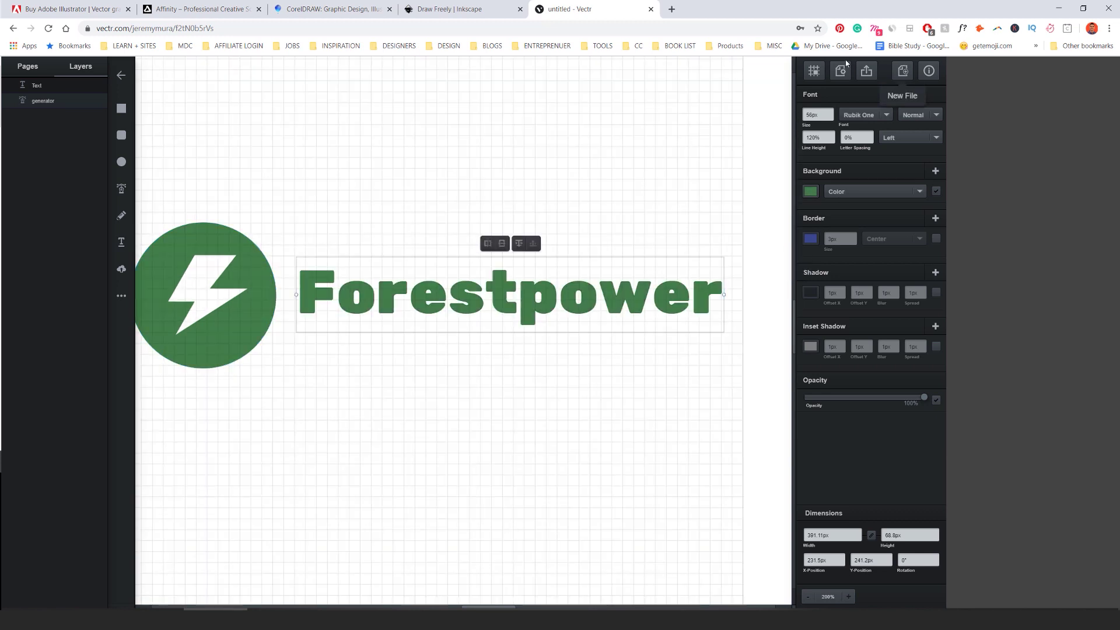
# Step: Hide the canvas grid
pyautogui.click(814, 71)
pyautogui.click(809, 128)
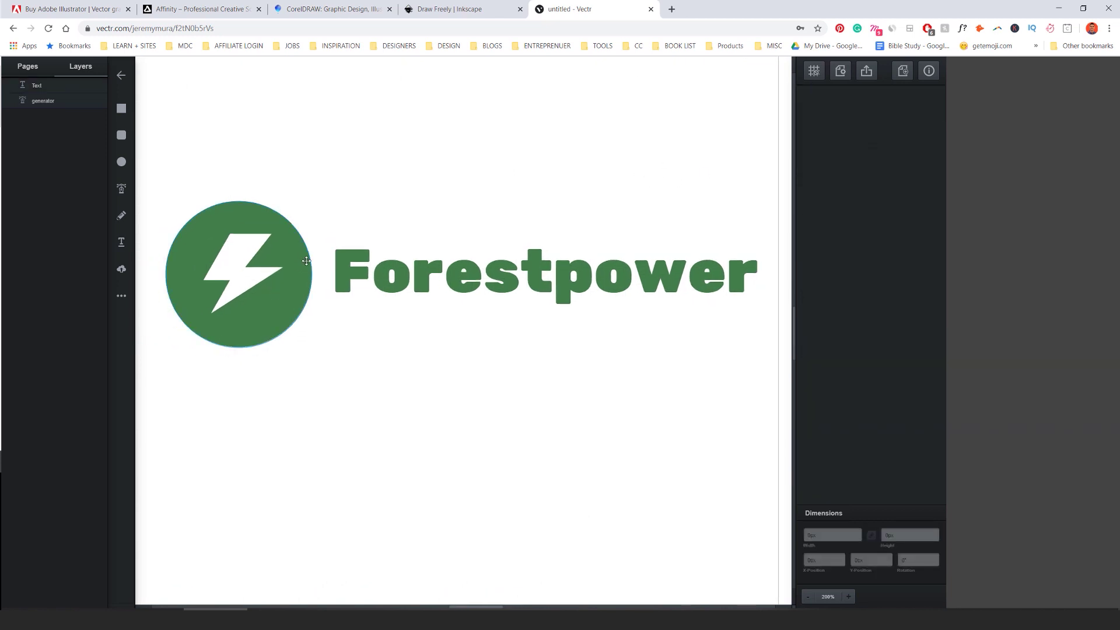
# Step: Tighten the Forestpower text's letter spacing to -3% and resize the text to 50 px beside the circle
pyautogui.click(406, 269)
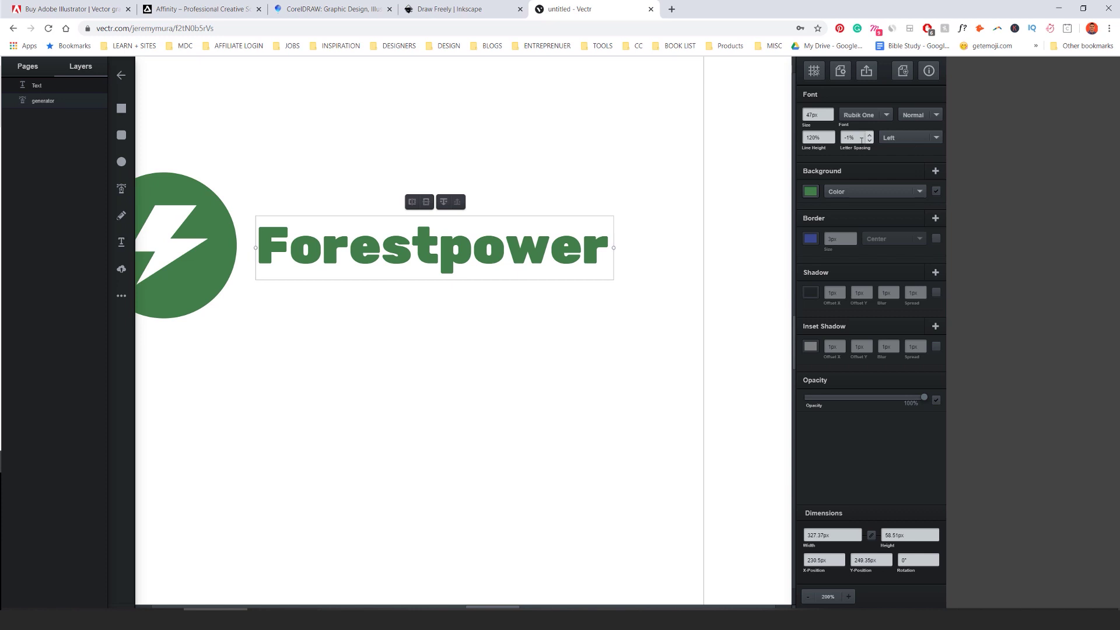
pyautogui.click(870, 141)
pyautogui.click(870, 141)
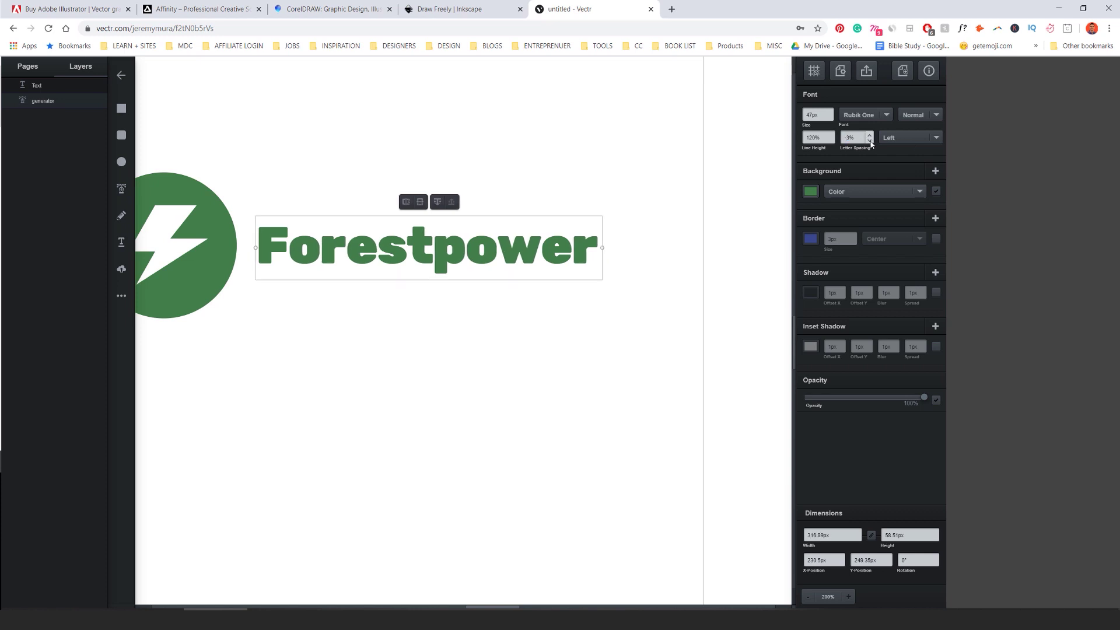
pyautogui.moveTo(276, 247); pyautogui.dragTo(279, 244)
pyautogui.moveTo(604, 248); pyautogui.dragTo(622, 239)
# Step: Try Center and Right alignment on the Forestpower text and return it to Left
pyautogui.click(916, 138)
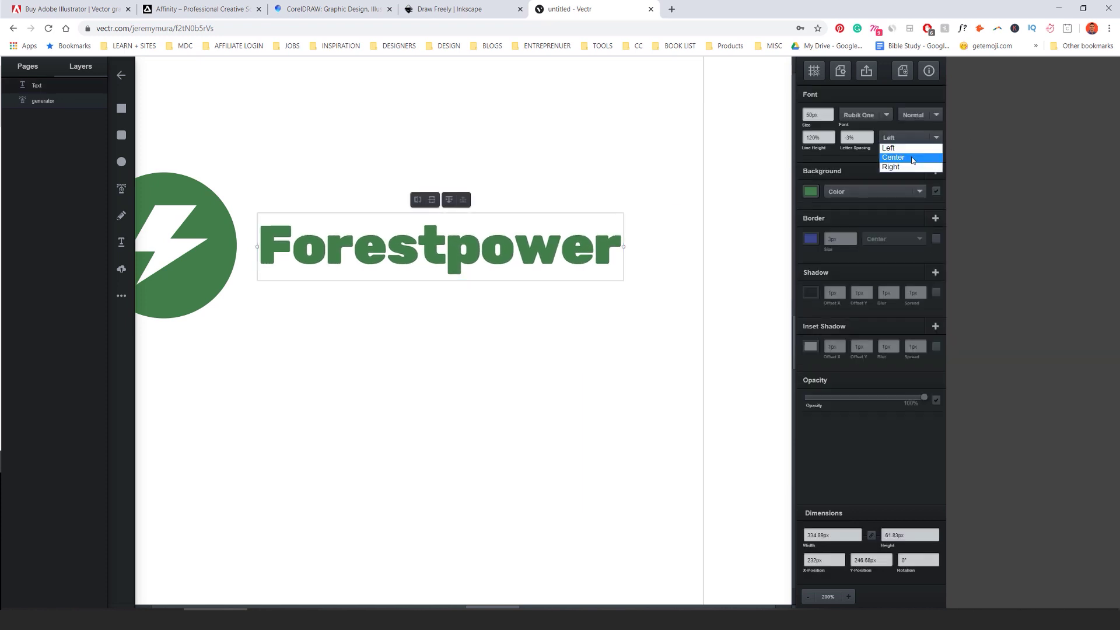
pyautogui.click(910, 158)
pyautogui.click(912, 138)
pyautogui.click(904, 169)
pyautogui.click(910, 137)
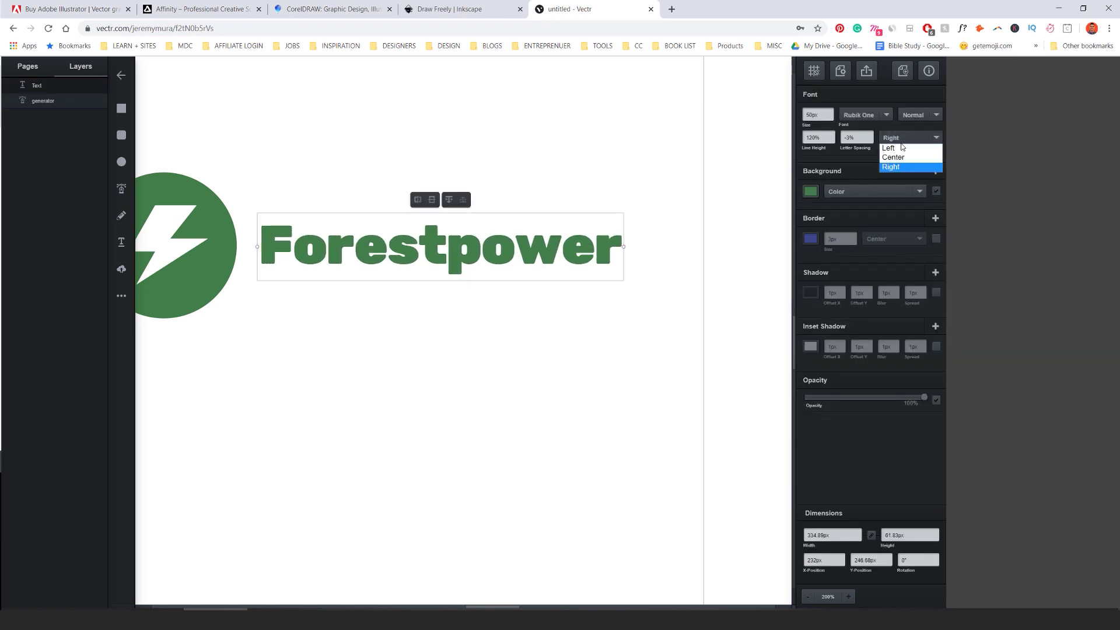
pyautogui.click(898, 149)
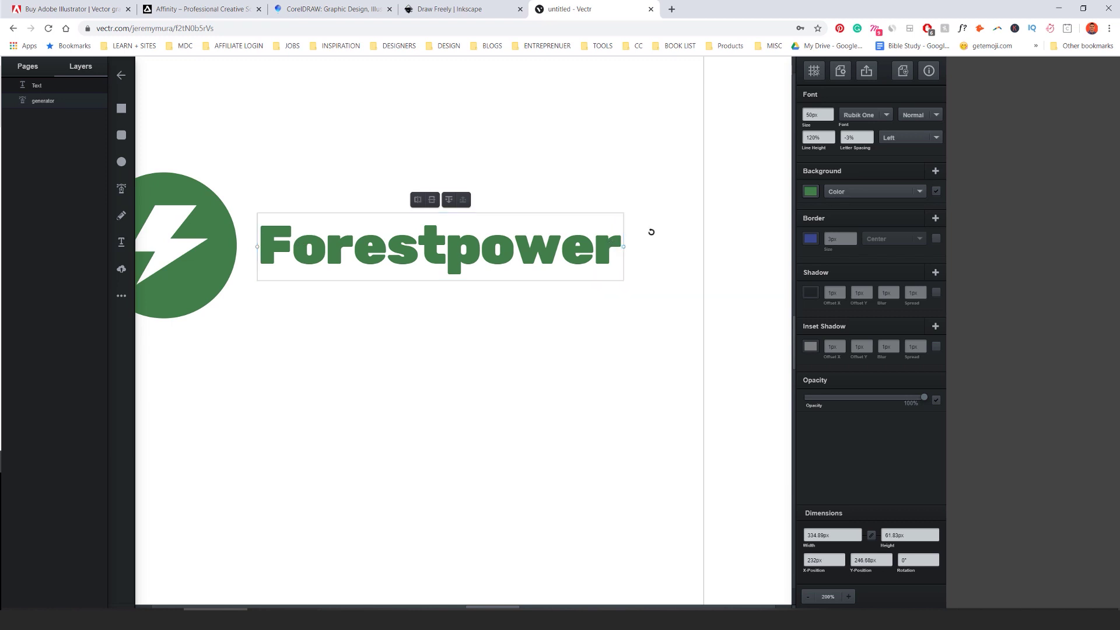
# Step: Move the circle, bolt and Forestpower text together slightly down towards the page's vertical middle
pyautogui.click(577, 324)
pyautogui.moveTo(576, 324); pyautogui.dragTo(625, 335)
pyautogui.scroll(-2, 620, 336)
pyautogui.hotkey('ctrl', '0')
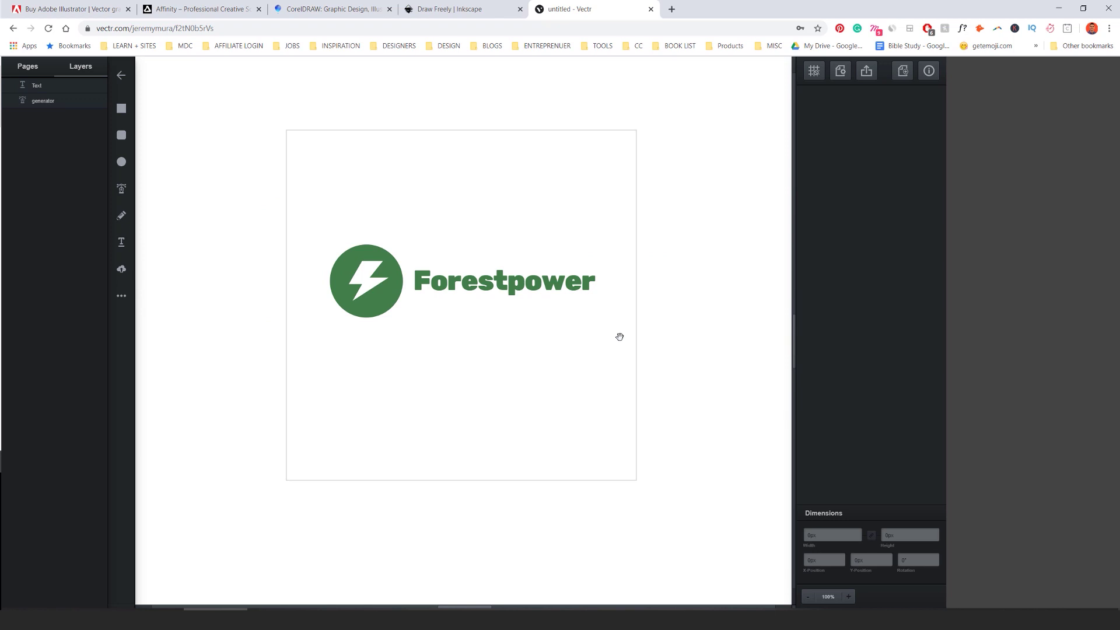
pyautogui.moveTo(658, 192); pyautogui.dragTo(221, 383)
pyautogui.moveTo(377, 303); pyautogui.dragTo(378, 322)
pyautogui.click(538, 265)
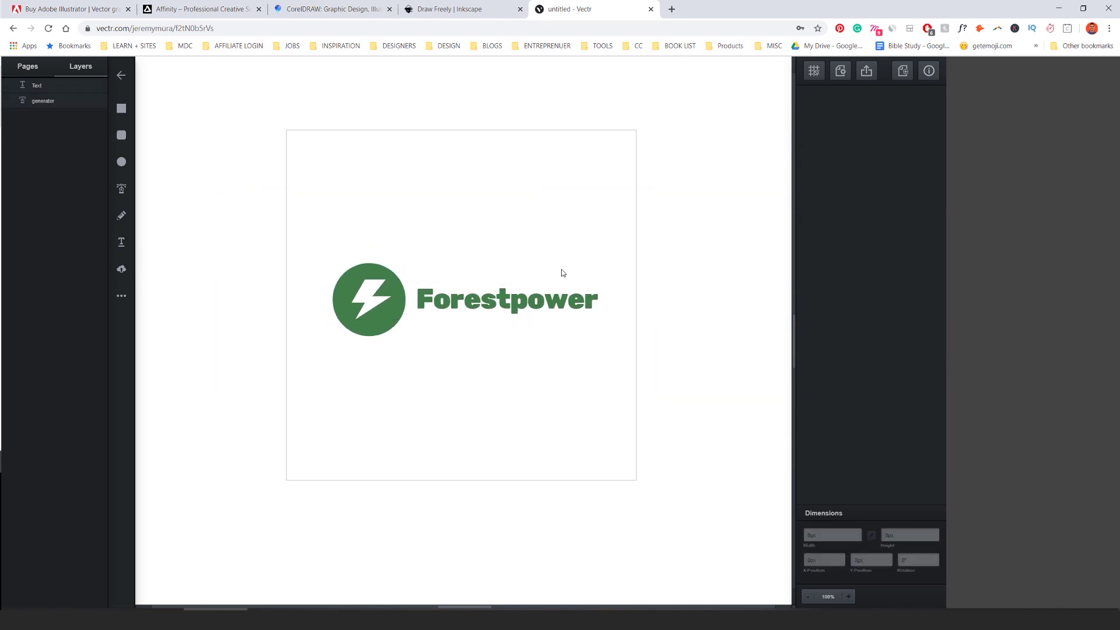
# Step: Add a second text object below the Forestpower text
pyautogui.scroll(1, 492, 324)
pyautogui.moveTo(561, 250); pyautogui.dragTo(608, 186)
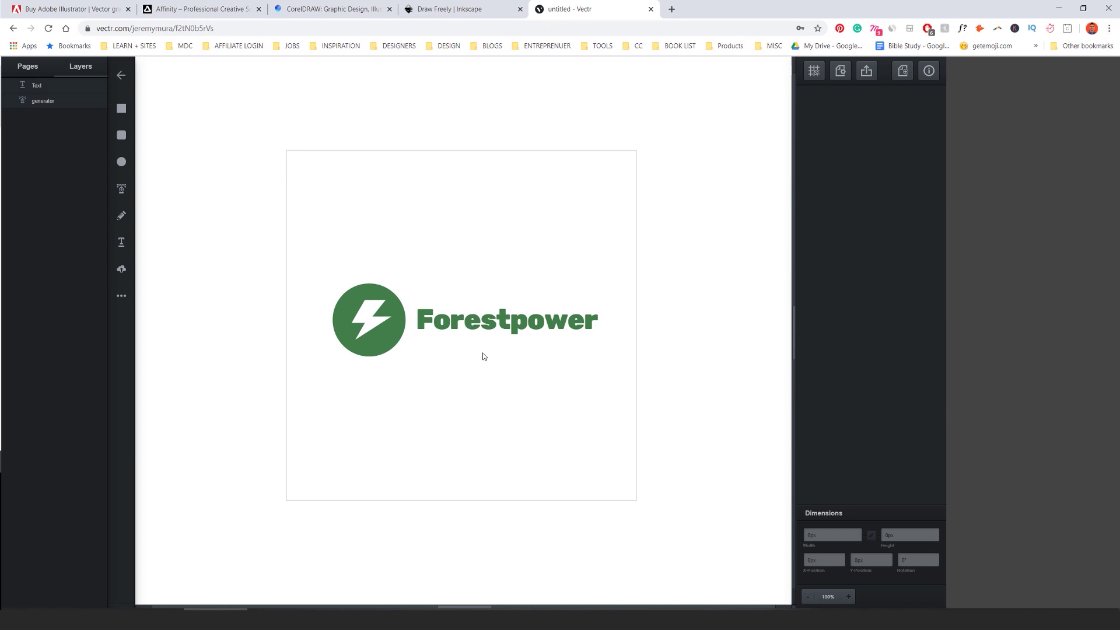
pyautogui.hotkey('ctrl', '+')
pyautogui.click(406, 300)
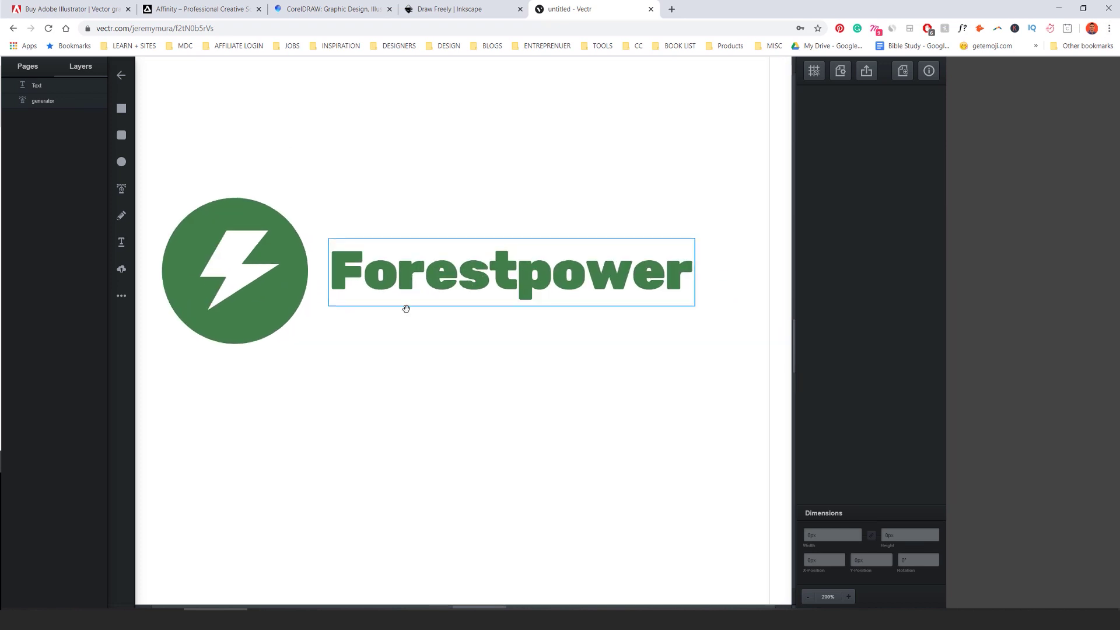
pyautogui.click(122, 242)
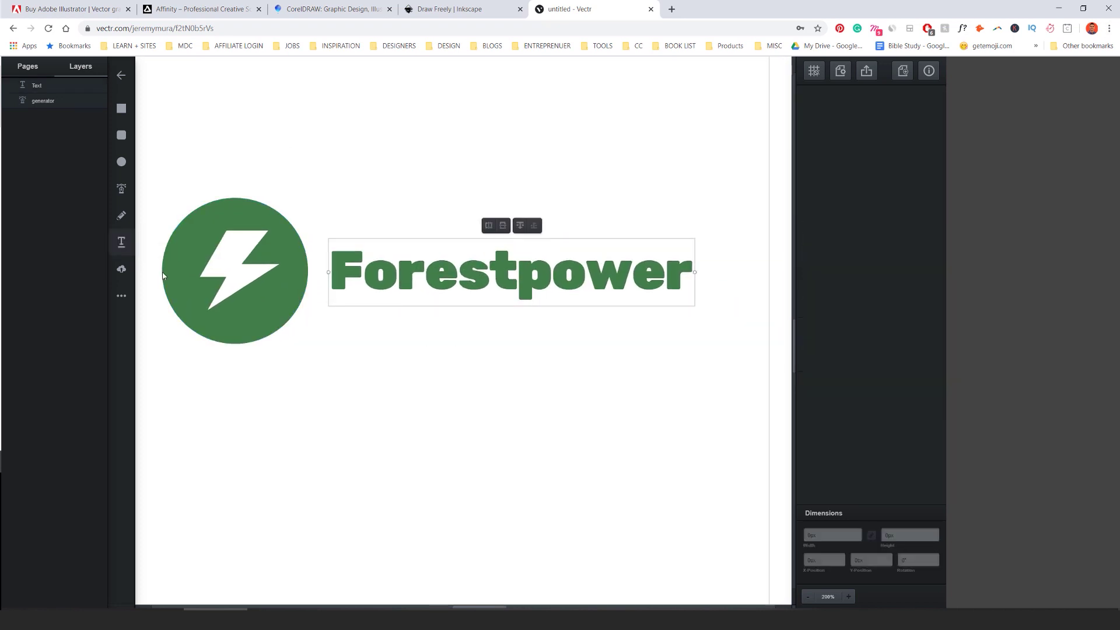
pyautogui.click(370, 325)
pyautogui.click(428, 348)
pyautogui.doubleClick(428, 348)
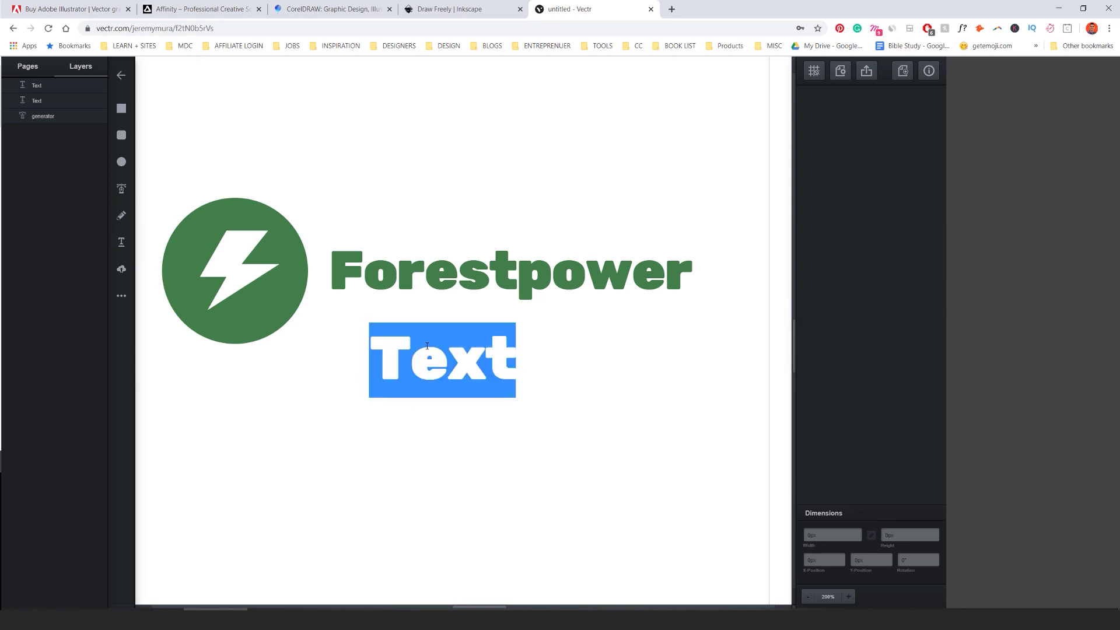
# Step: Replace the new text object's placeholder with "Providing"
pyautogui.press('BackSpace')
pyautogui.write('BRING')
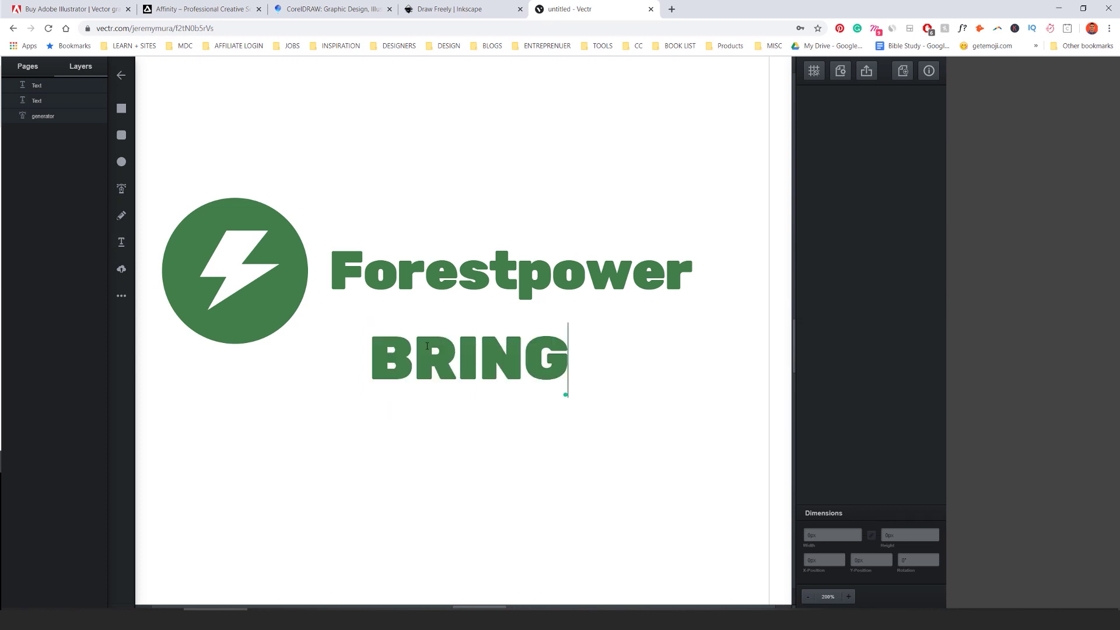
pyautogui.press('BackSpace')
pyautogui.press('BackSpace')
pyautogui.press('BackSpace')
pyautogui.press('BackSpace')
pyautogui.write('o')
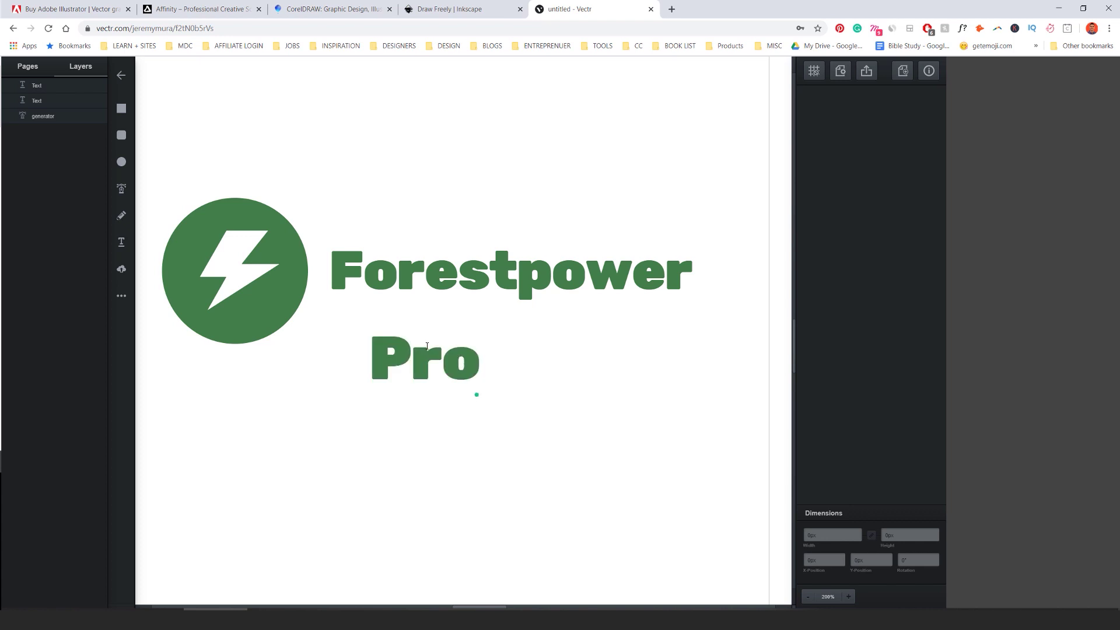
pyautogui.write('viding')
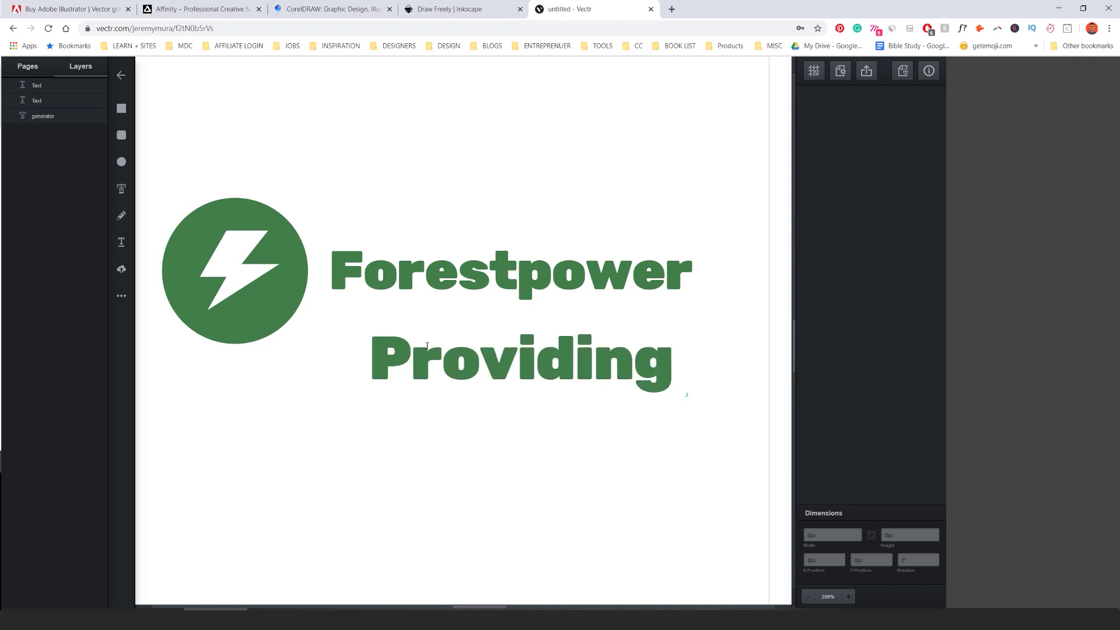
pyautogui.click(427, 346)
pyautogui.hotkey('ctrl', 'a')
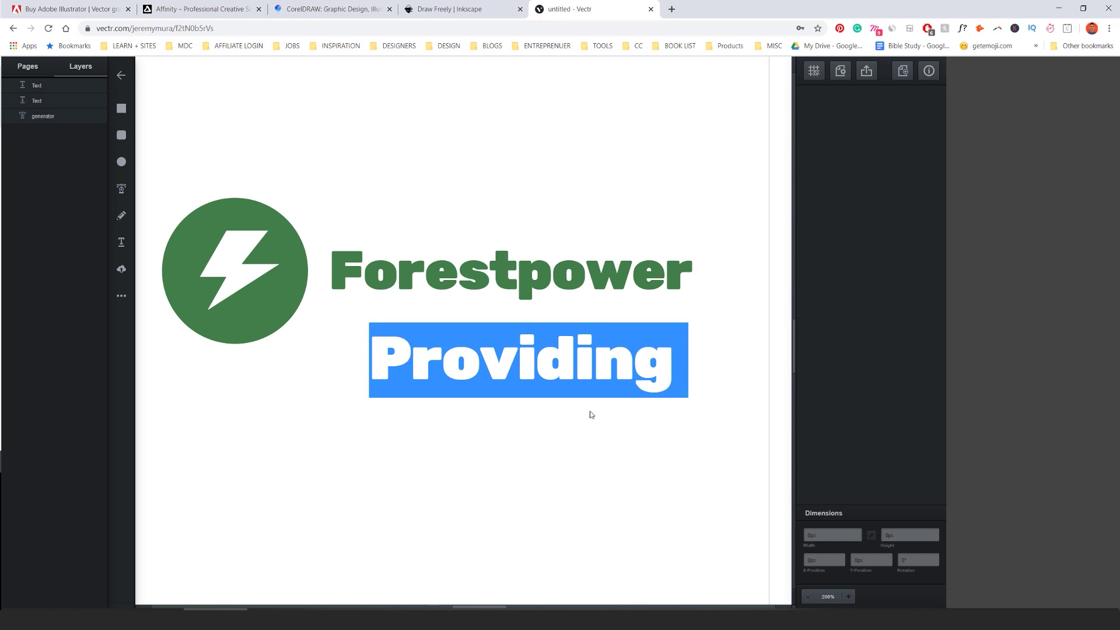
pyautogui.click(541, 357)
pyautogui.click(240, 421)
# Step: Set the Providing text's size to 23 px and recolour it light grey (#c1c6c1)
pyautogui.click(612, 356)
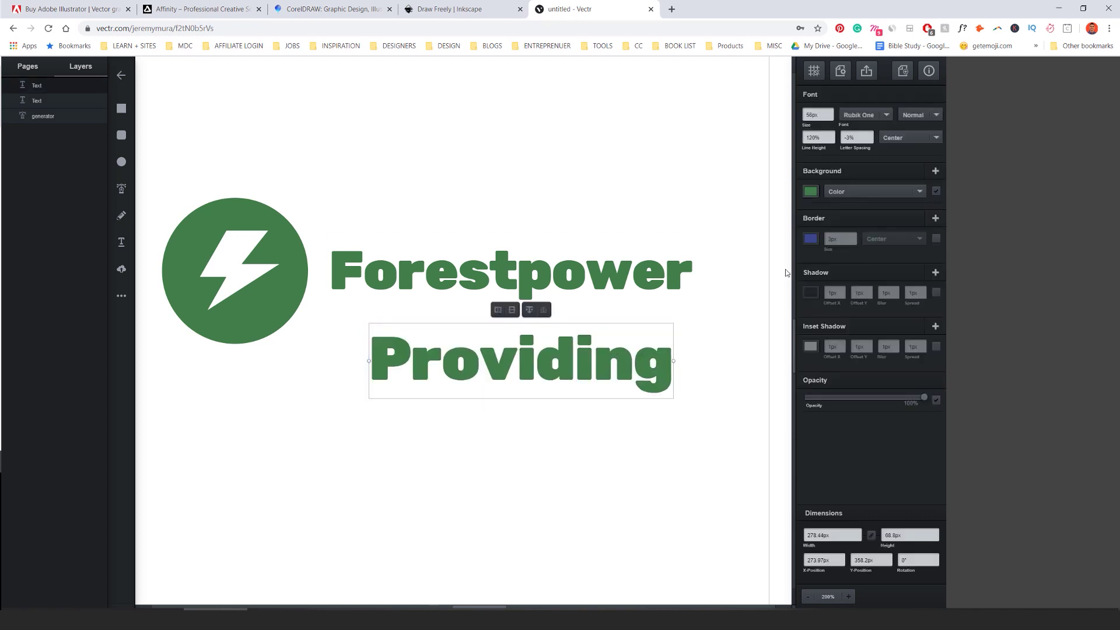
pyautogui.moveTo(828, 121); pyautogui.dragTo(822, 165)
pyautogui.click(811, 191)
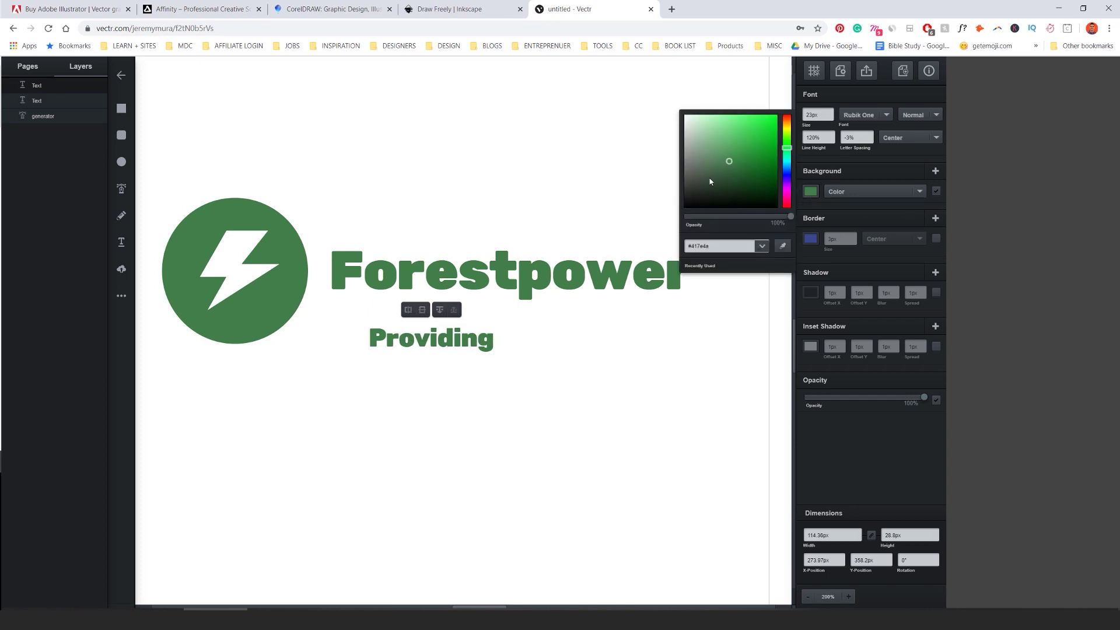
pyautogui.click(685, 126)
pyautogui.moveTo(687, 126); pyautogui.dragTo(686, 142)
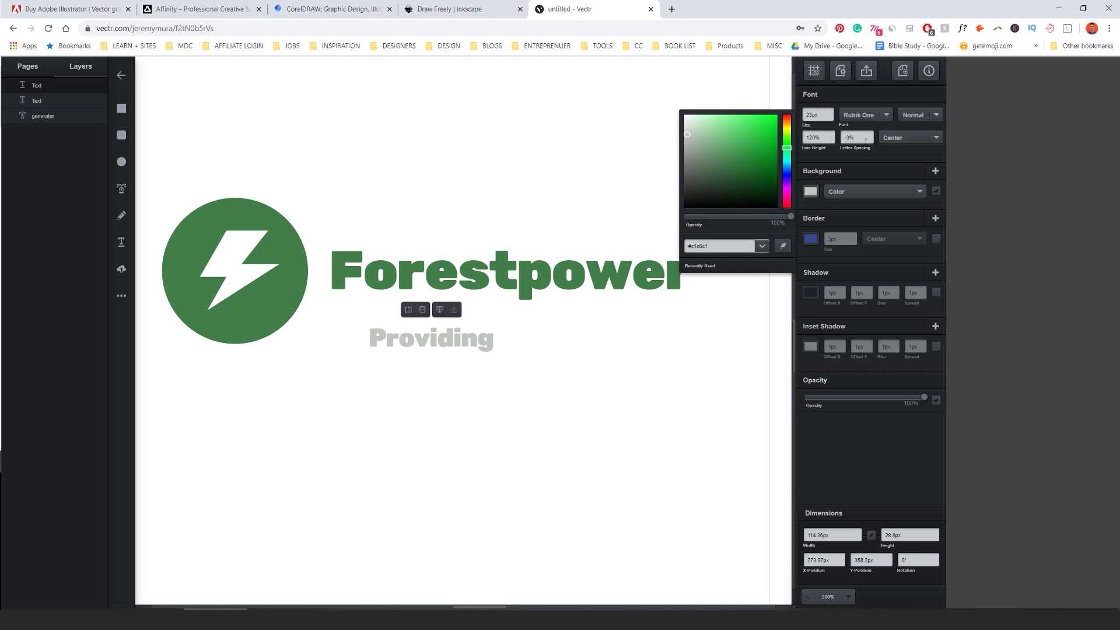
pyautogui.click(894, 126)
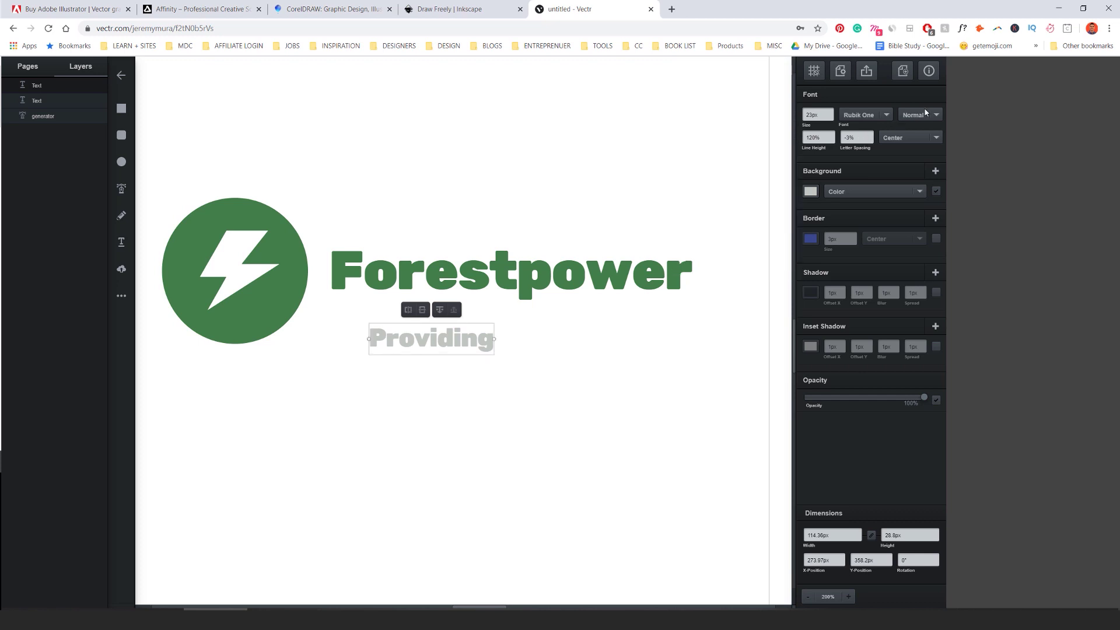
# Step: Try the Scope One font on the Providing text
pyautogui.click(878, 115)
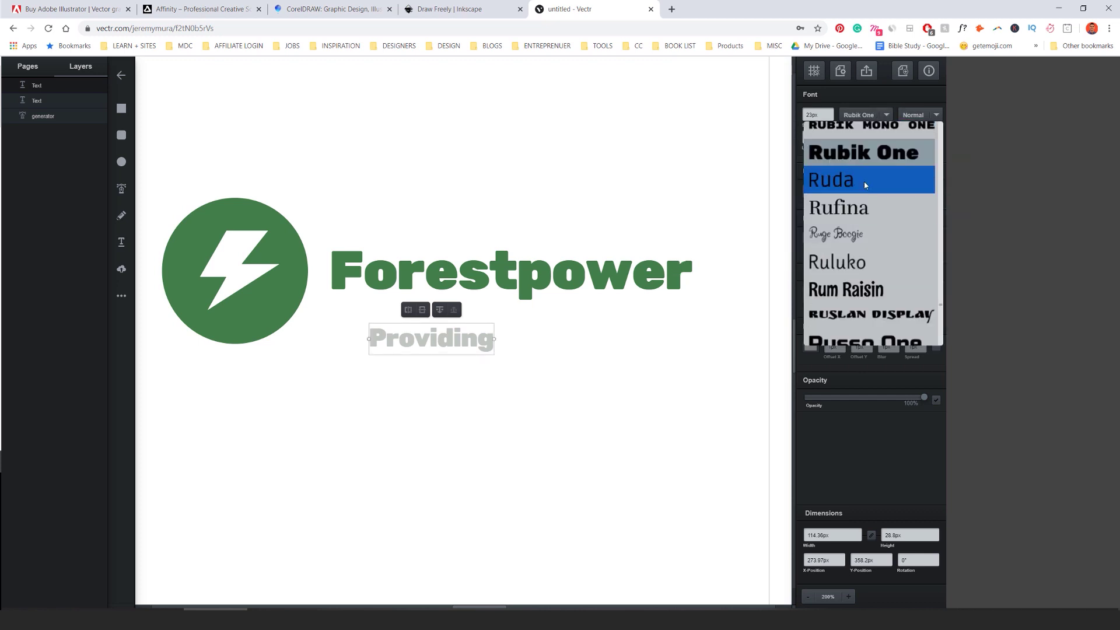
pyautogui.scroll(-12, 864, 266)
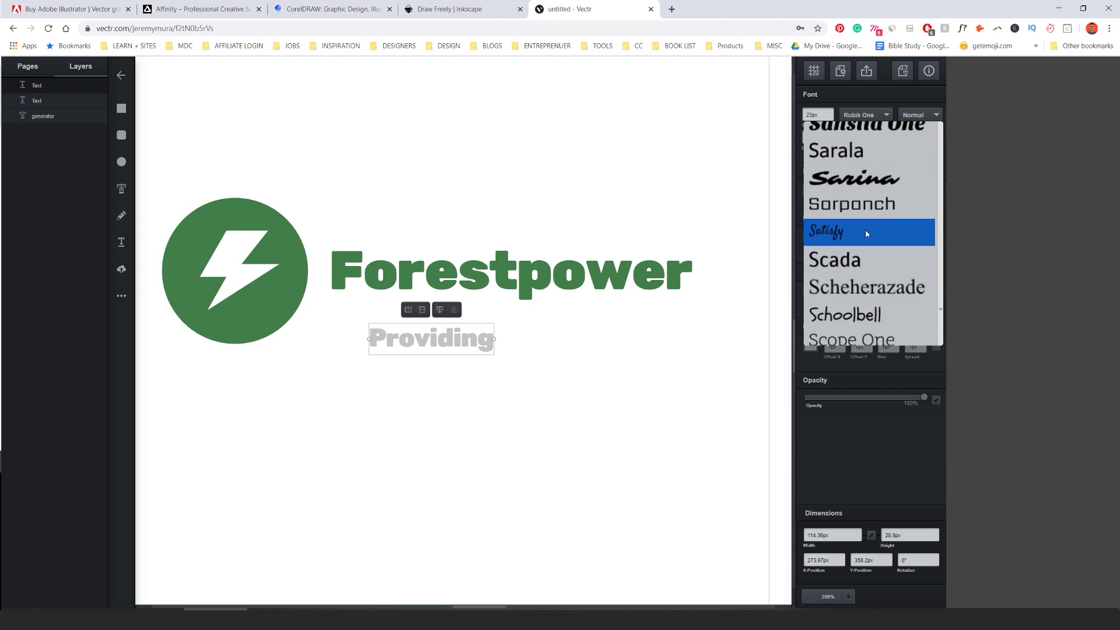
pyautogui.click(870, 222)
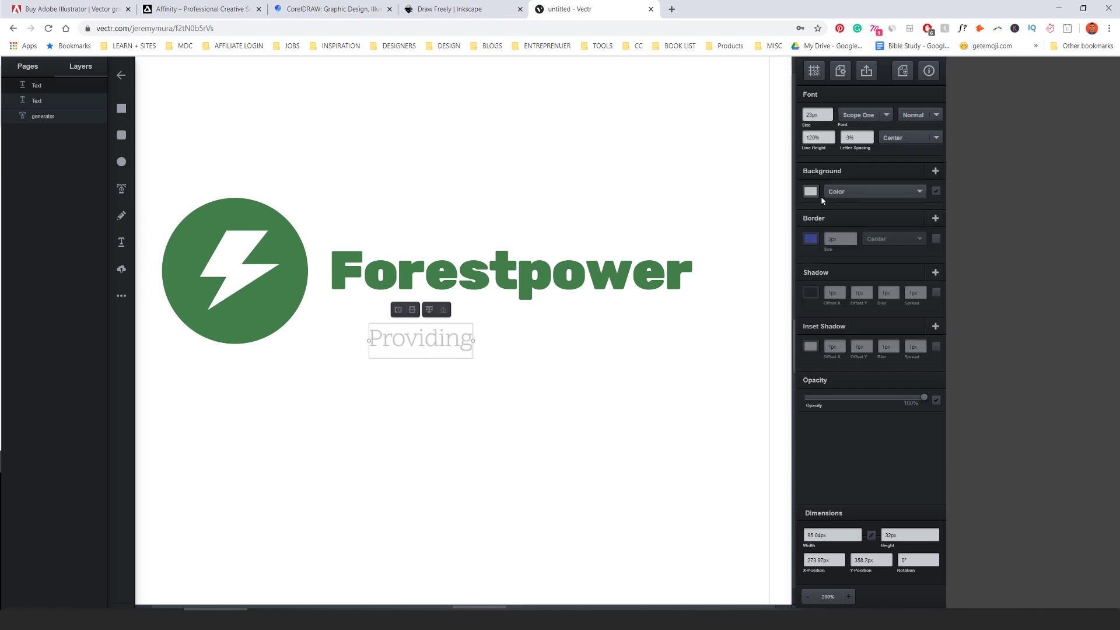
pyautogui.click(873, 117)
pyautogui.scroll(-5, 871, 234)
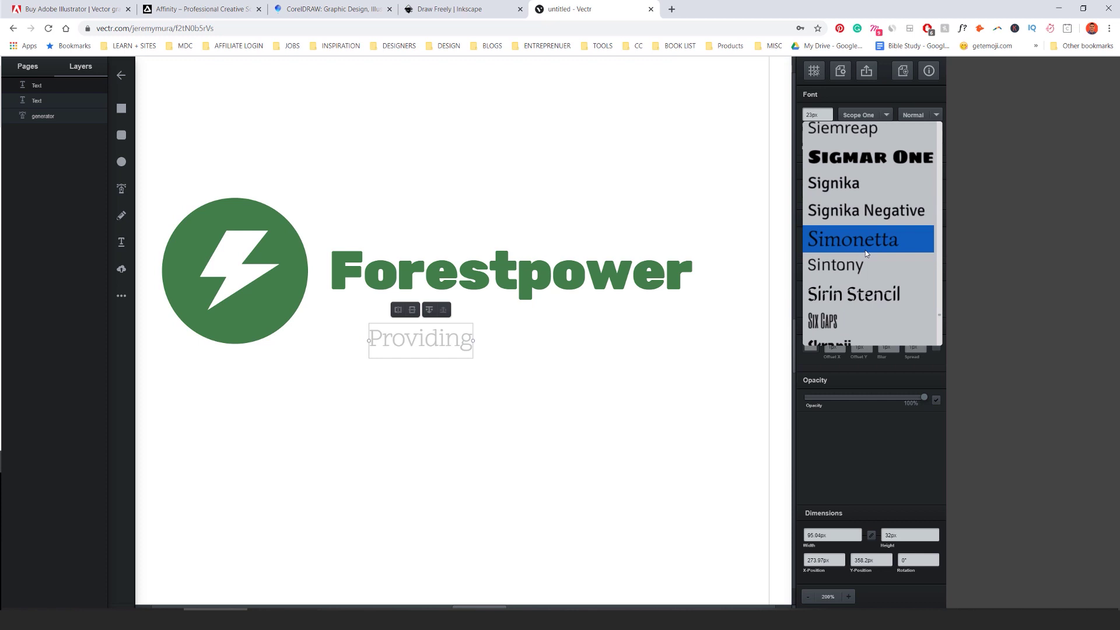
pyautogui.scroll(-3, 867, 253)
pyautogui.scroll(-6, 867, 254)
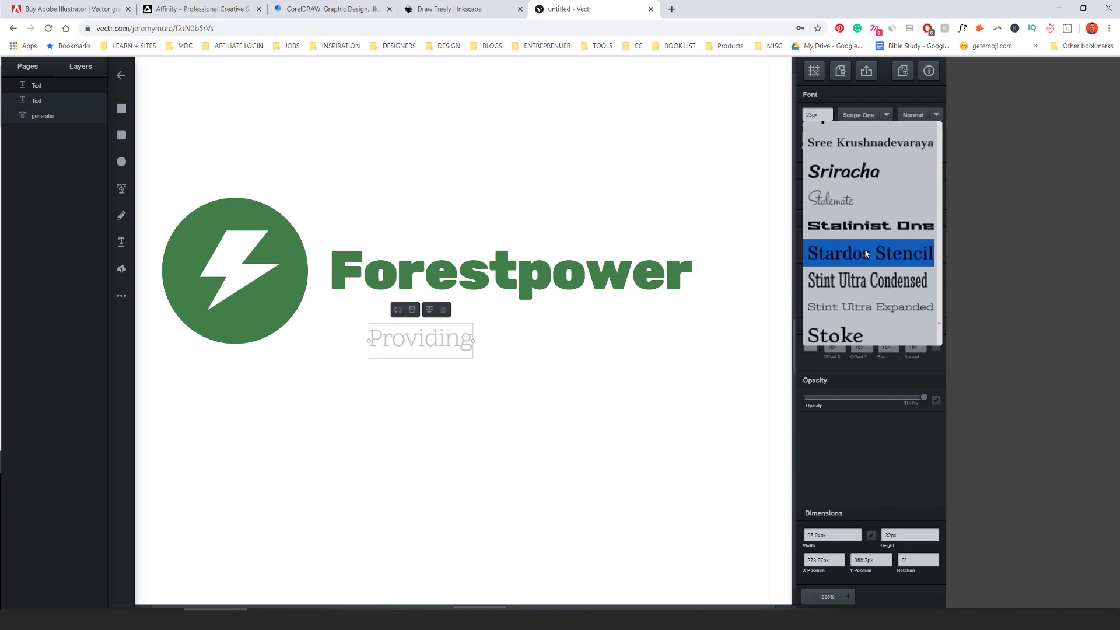
pyautogui.scroll(-3, 867, 254)
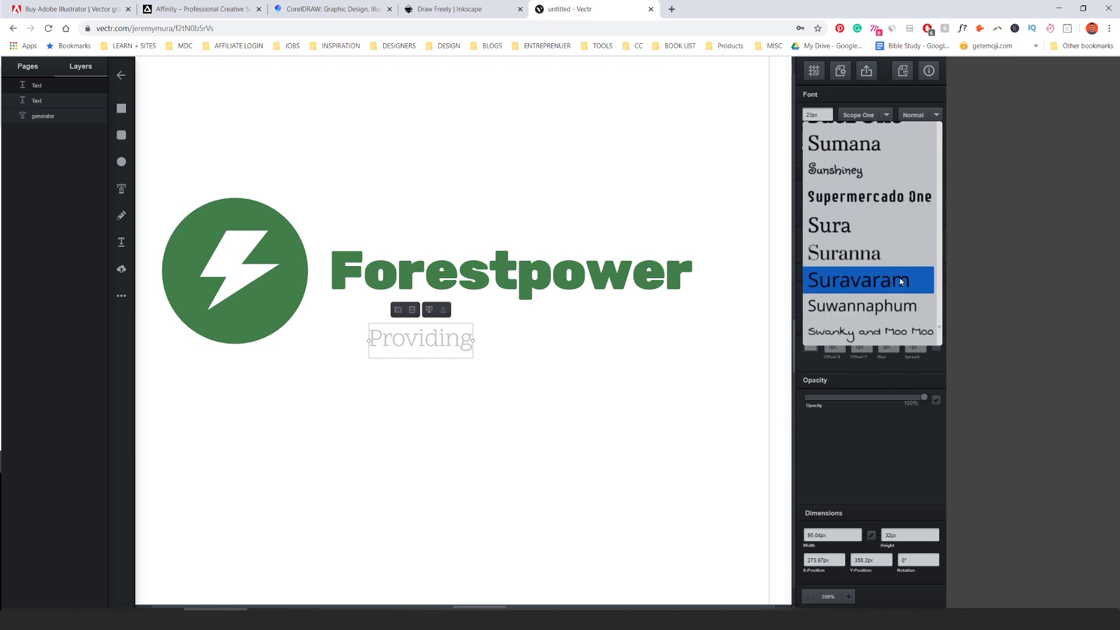
pyautogui.moveTo(936, 135); pyautogui.dragTo(930, 236)
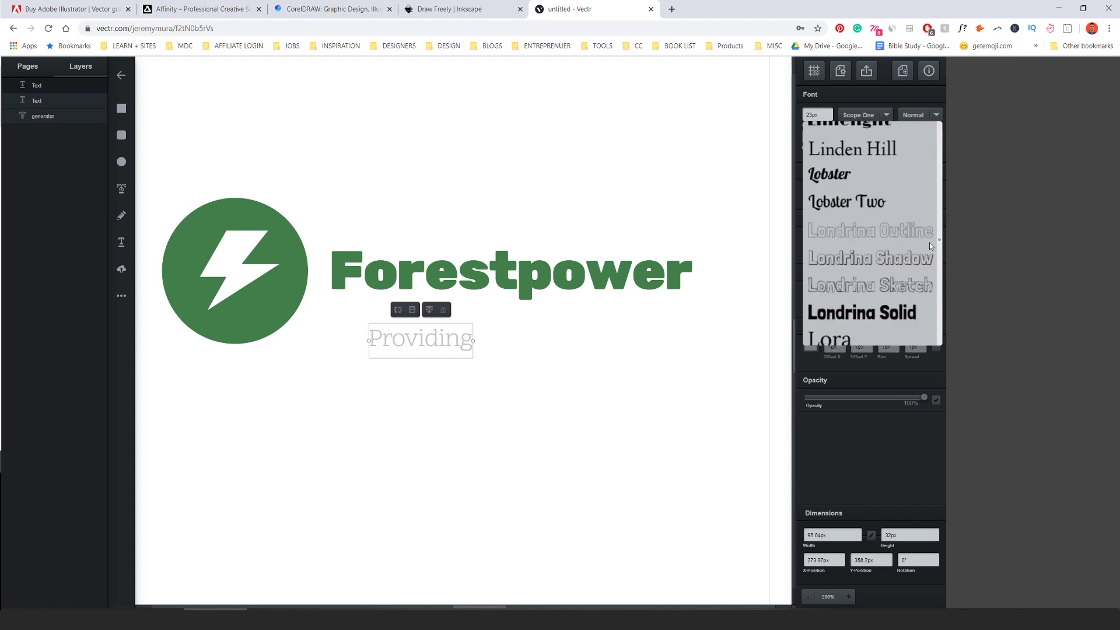
pyautogui.click(928, 122)
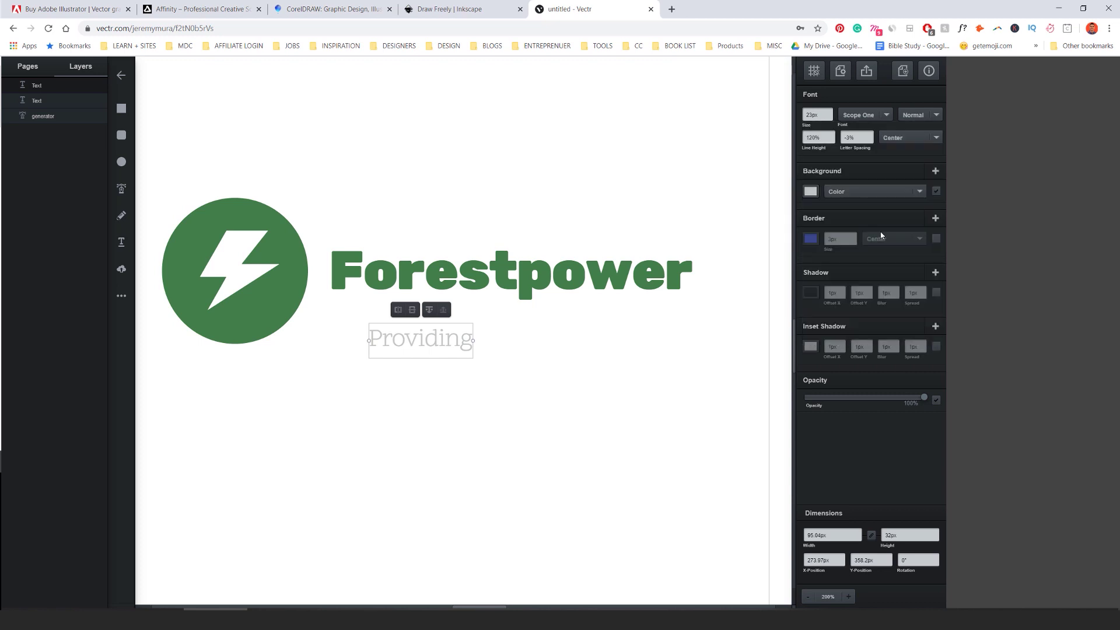
# Step: Set the Providing text's font to Montserrat
pyautogui.click(863, 115)
pyautogui.scroll(10, 868, 198)
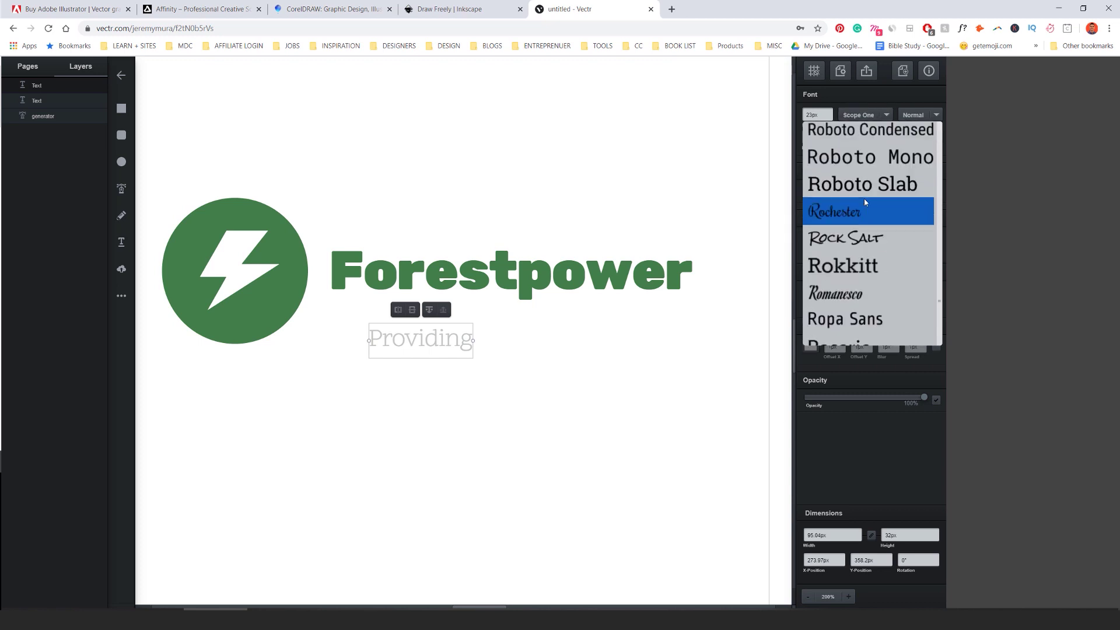
pyautogui.scroll(20, 866, 202)
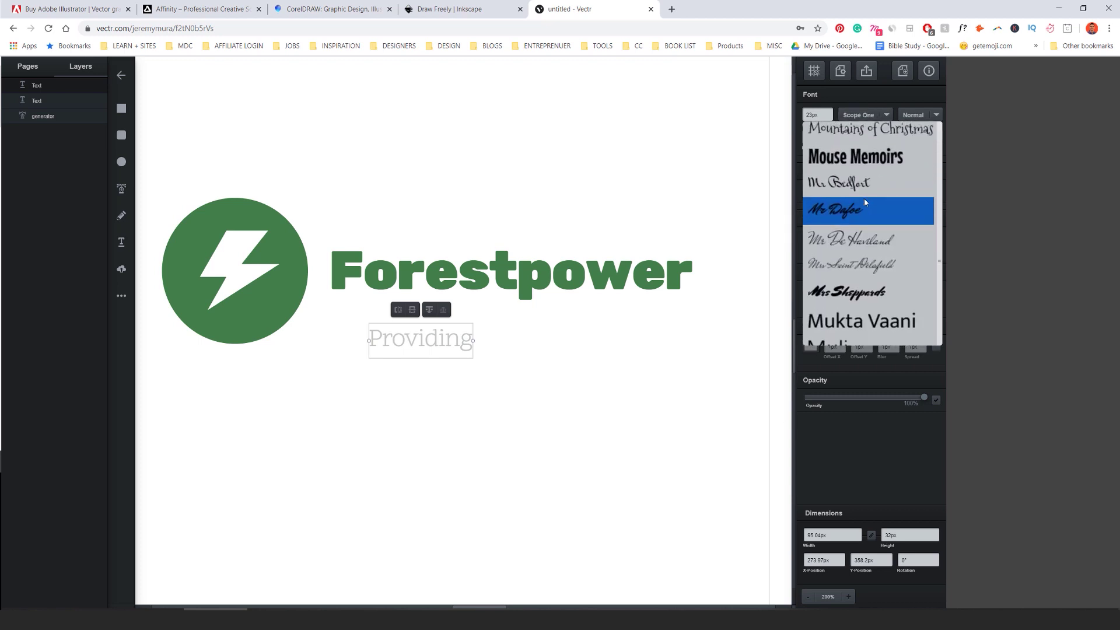
pyautogui.scroll(-5, 865, 202)
pyautogui.scroll(4, 864, 175)
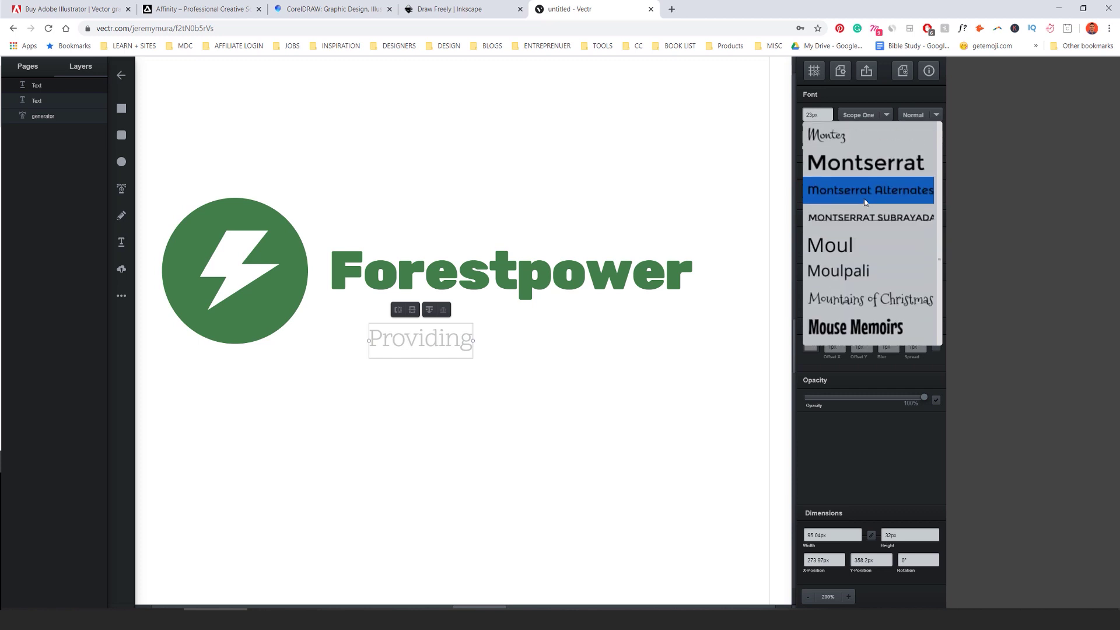
pyautogui.click(863, 162)
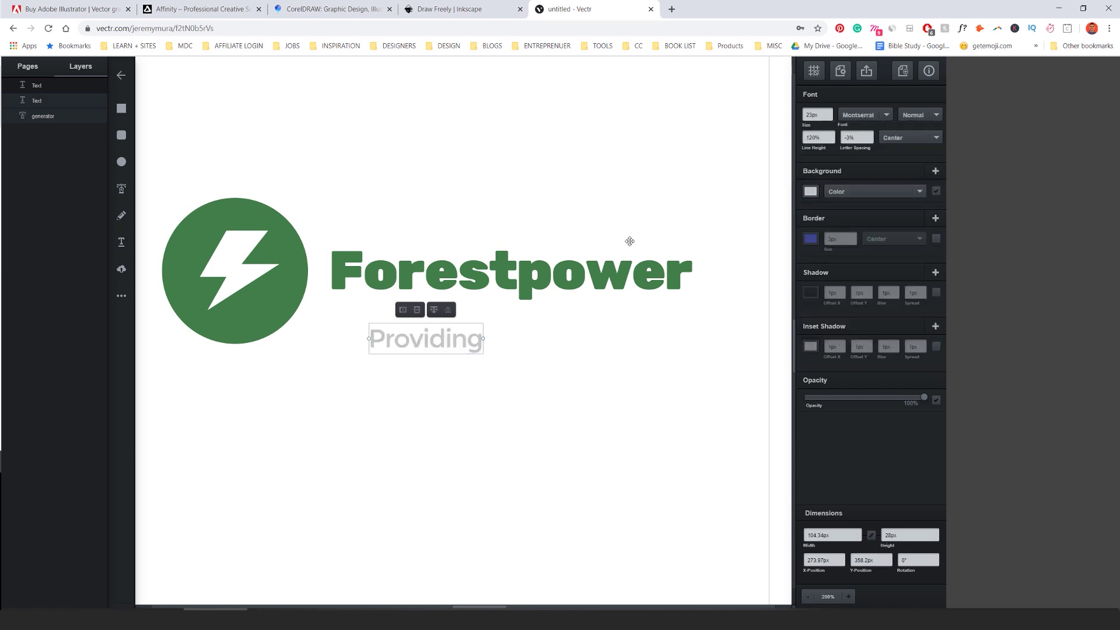
# Step: Extend the grey tagline so it reads "Providing renewable energy"
pyautogui.doubleClick(466, 341)
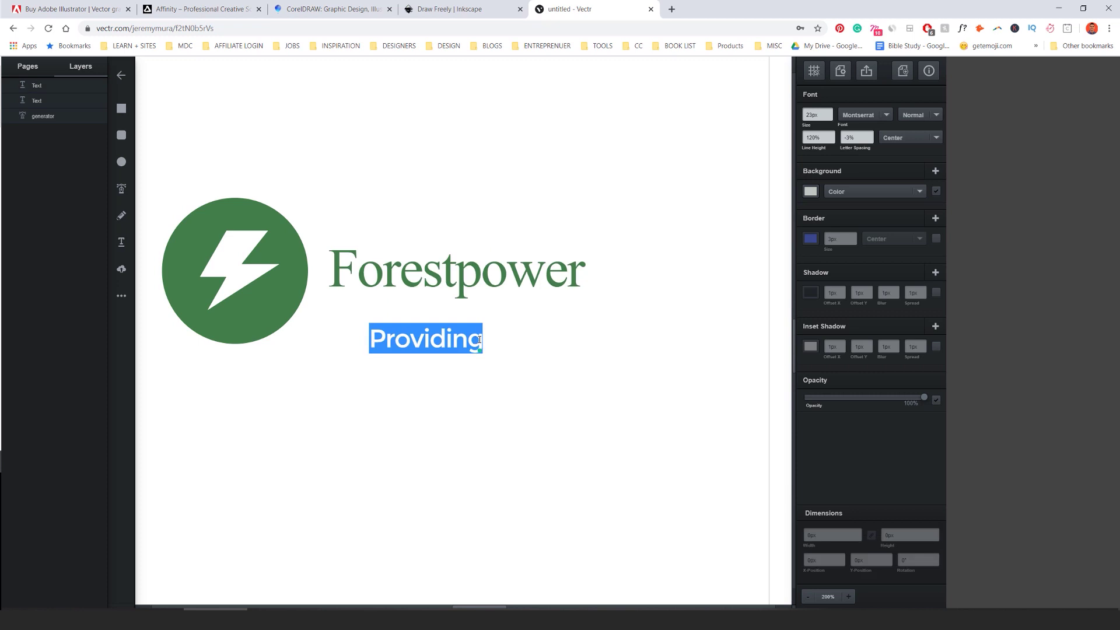
pyautogui.press('Right')
pyautogui.write('re')
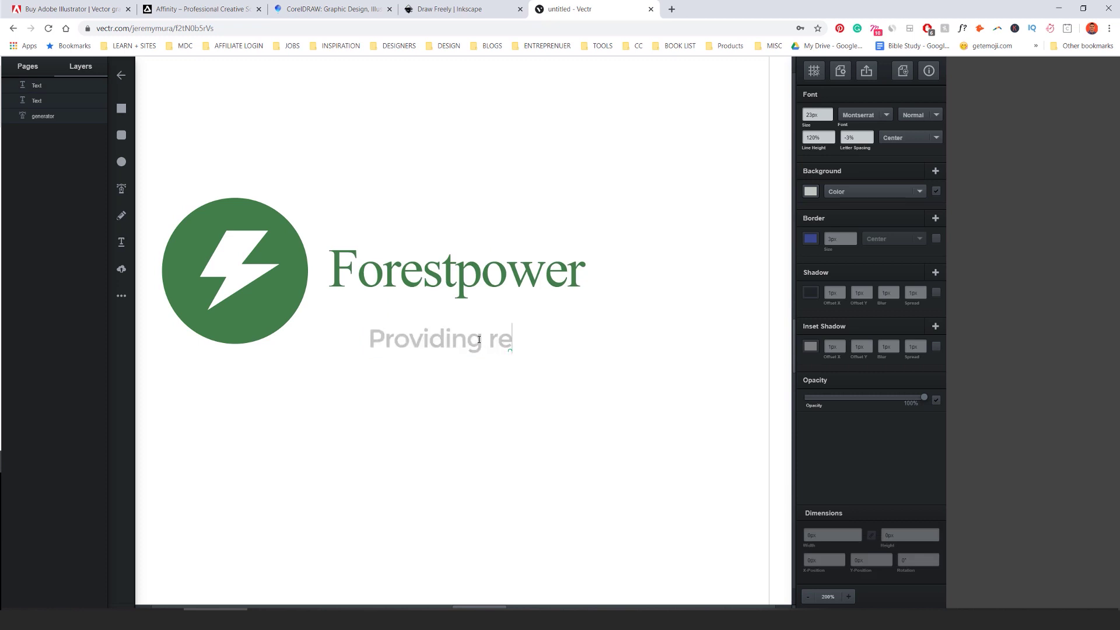
pyautogui.write('m')
pyautogui.press('BackSpace')
pyautogui.write('newable e')
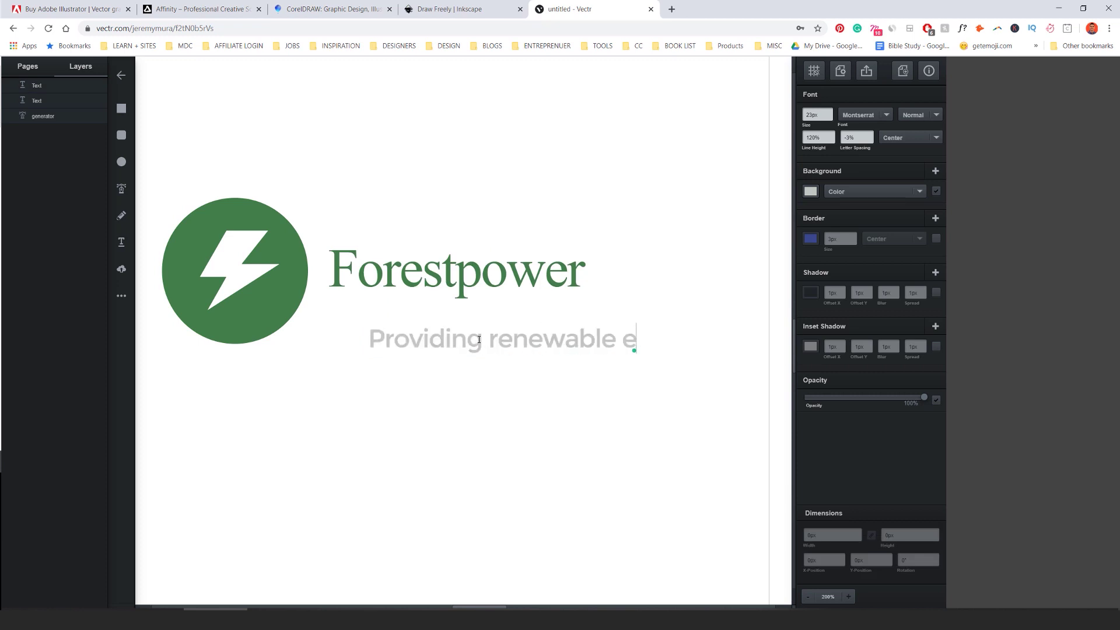
pyautogui.write('nergy')
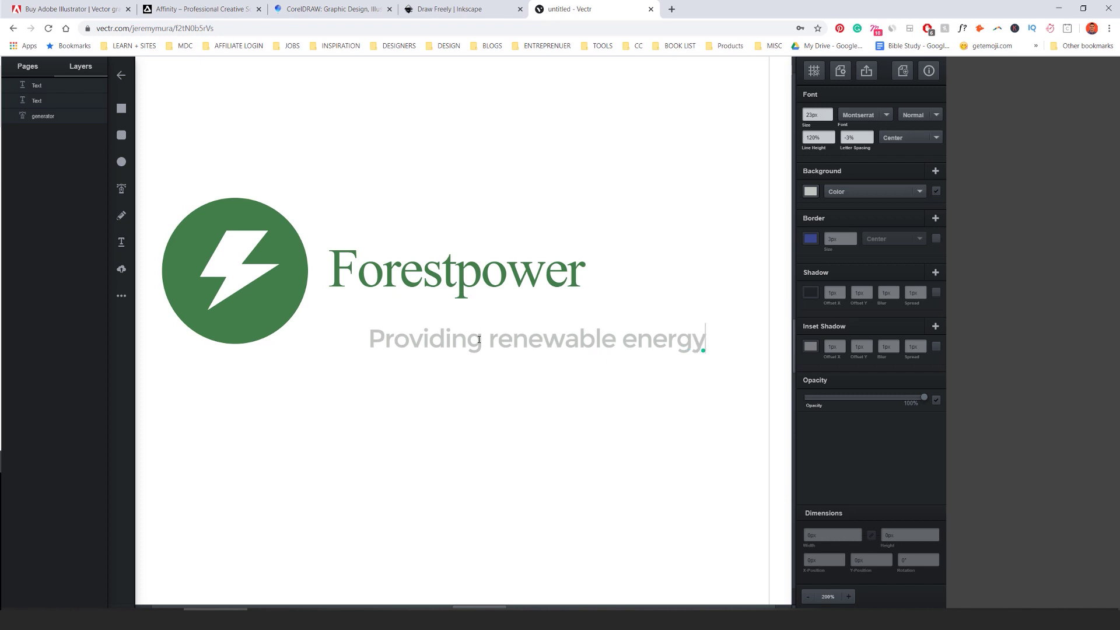
pyautogui.click(435, 257)
pyautogui.click(528, 200)
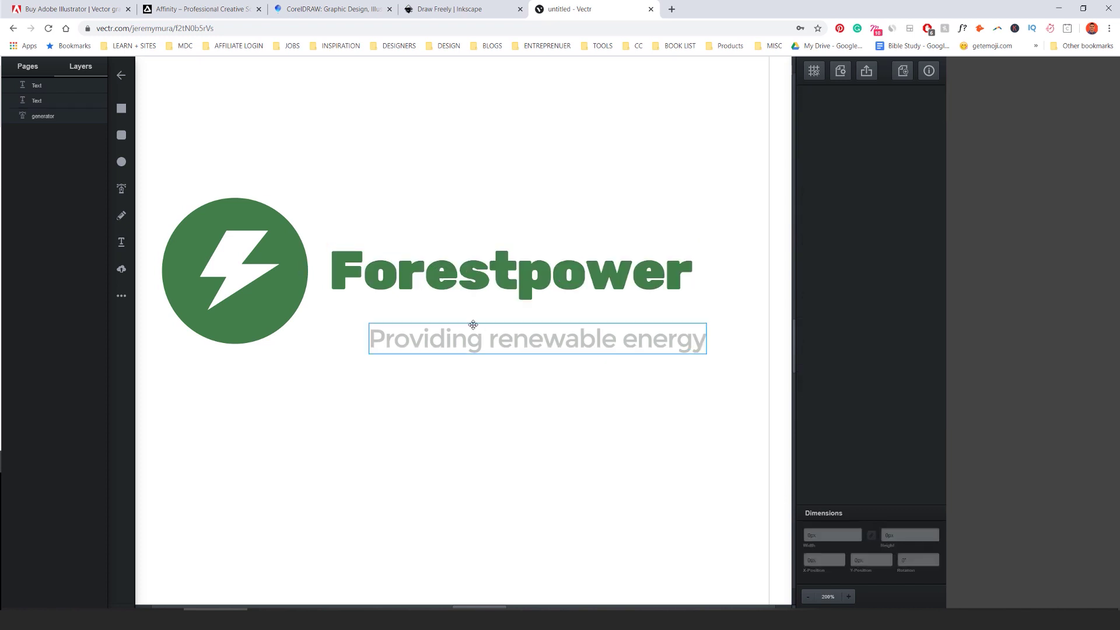
# Step: Shrink the tagline to 11 px and place it beneath the right end of the Forestpower text
pyautogui.moveTo(470, 332); pyautogui.dragTo(448, 312)
pyautogui.moveTo(685, 318); pyautogui.dragTo(705, 303)
pyautogui.scroll(2, 680, 312)
pyautogui.moveTo(645, 348); pyautogui.dragTo(697, 341)
pyautogui.click(706, 367)
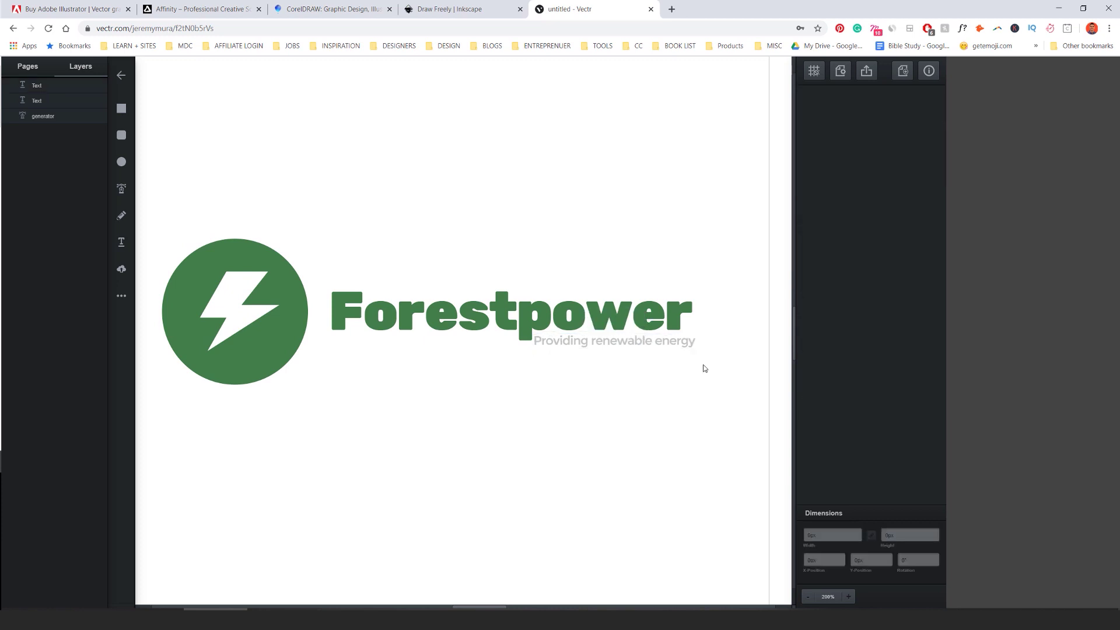
# Step: Move the tagline beneath the Forestpower text, starting near the F, and enlarge it to 22 px, about 308 px wide
pyautogui.moveTo(631, 338); pyautogui.dragTo(414, 344)
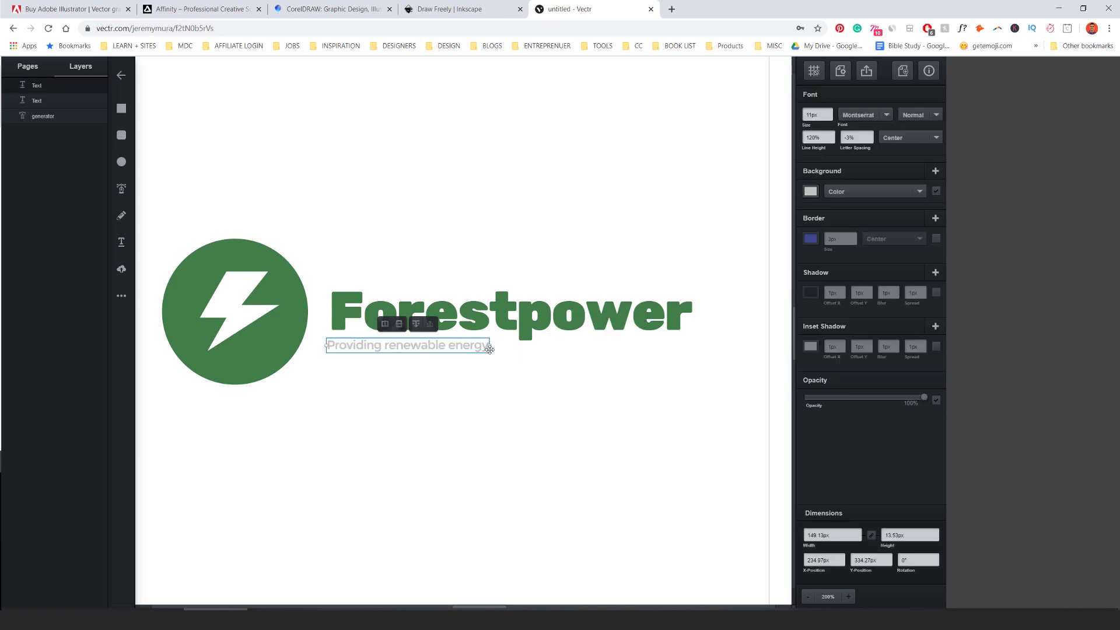
pyautogui.moveTo(493, 345); pyautogui.dragTo(588, 354)
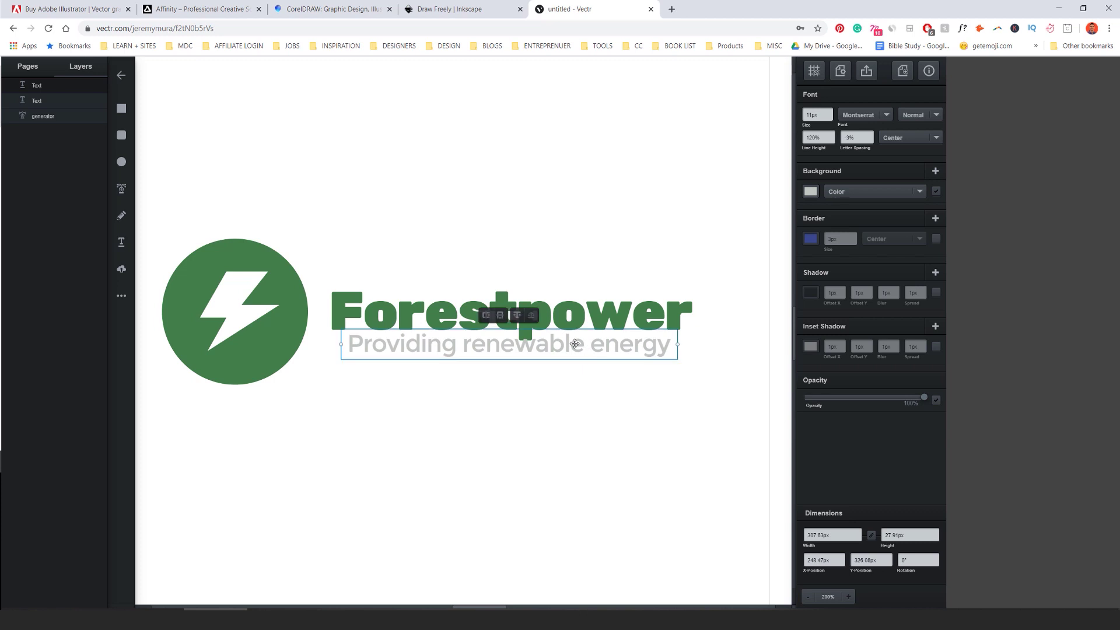
pyautogui.click(578, 368)
pyautogui.click(600, 345)
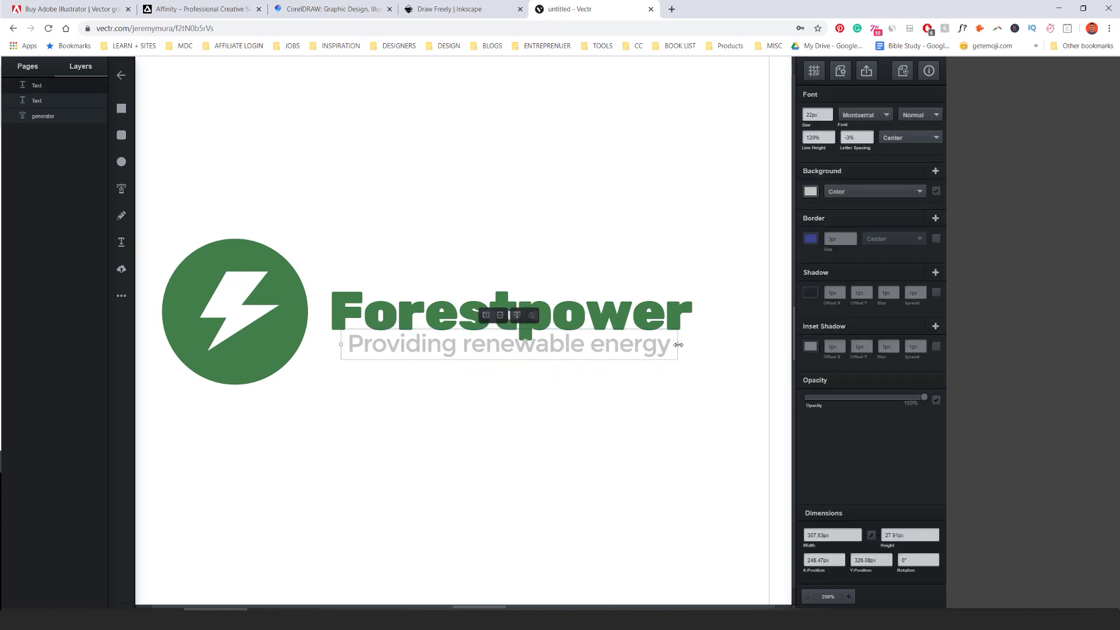
# Step: Shrink the tagline to 10 px, about 146 px wide, and tuck it beneath the right end of the Forestpower text
pyautogui.moveTo(679, 344); pyautogui.dragTo(518, 346)
pyautogui.moveTo(425, 346); pyautogui.dragTo(619, 347)
pyautogui.moveTo(711, 342)
pyautogui.mouseDown()
pyautogui.moveTo(683, 341)
pyautogui.moveTo(694, 340)
pyautogui.mouseUp()
pyautogui.click(711, 258)
pyautogui.moveTo(628, 226); pyautogui.dragTo(595, 188)
pyautogui.click(583, 301)
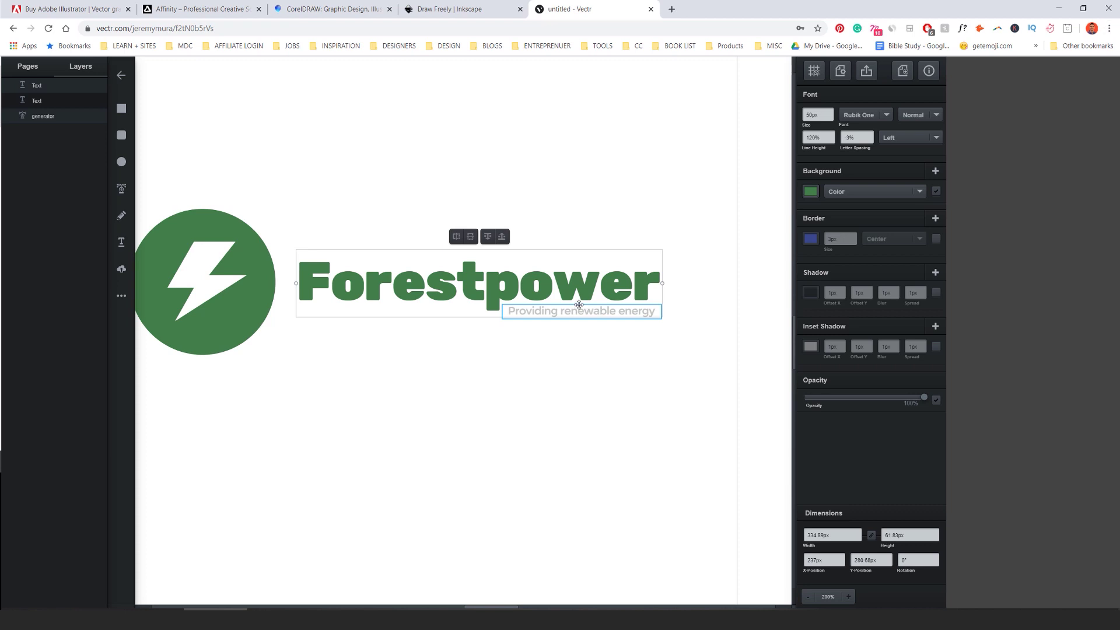
# Step: Try to flip the Forestpower text horizontally, undo the flip and deselect the text
pyautogui.hotkey('ctrl', '-')
pyautogui.hotkey('ctrl', '+')
pyautogui.moveTo(375, 167); pyautogui.dragTo(444, 168)
pyautogui.click(500, 186)
pyautogui.click(501, 270)
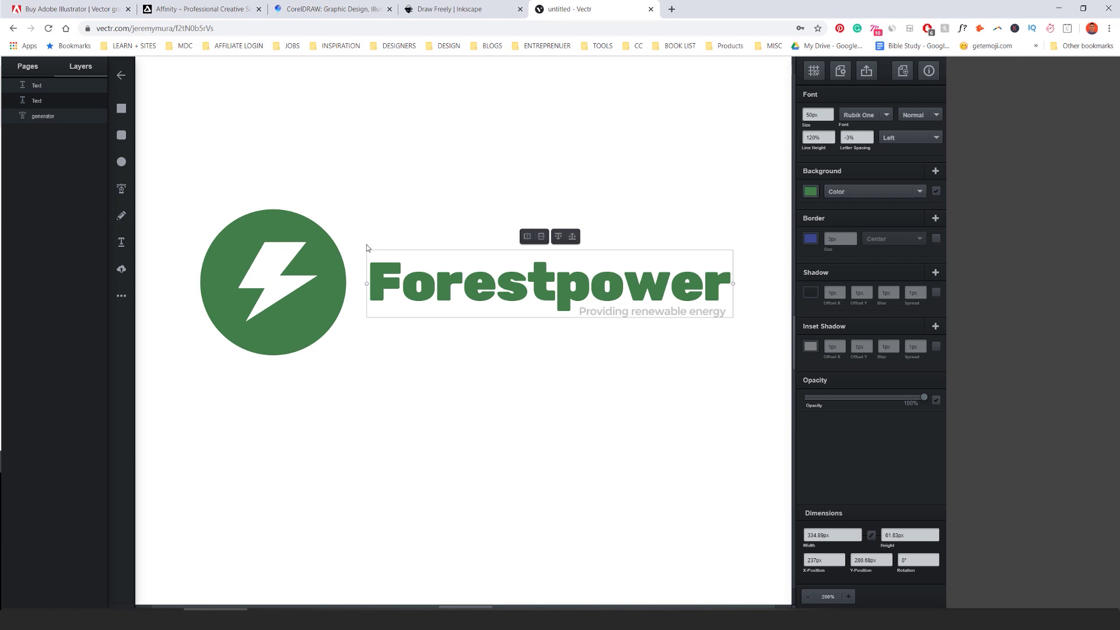
pyautogui.click(526, 237)
pyautogui.hotkey('ctrl', 'z')
pyautogui.click(740, 228)
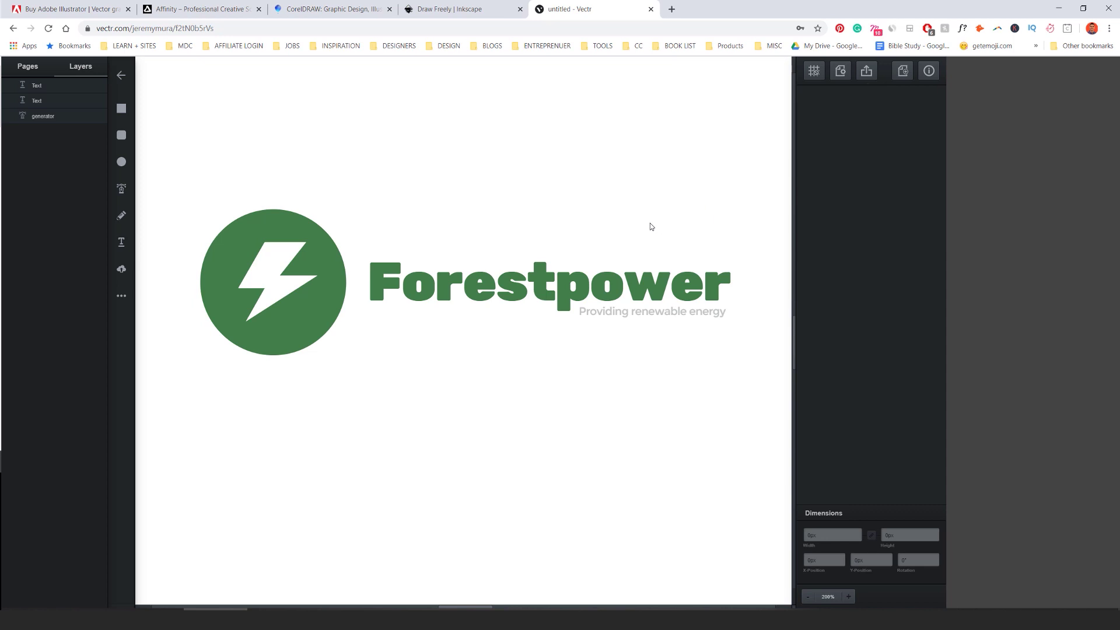
# Step: Examine the export preview of the logo and its export area choices, and return to the canvas
pyautogui.click(867, 72)
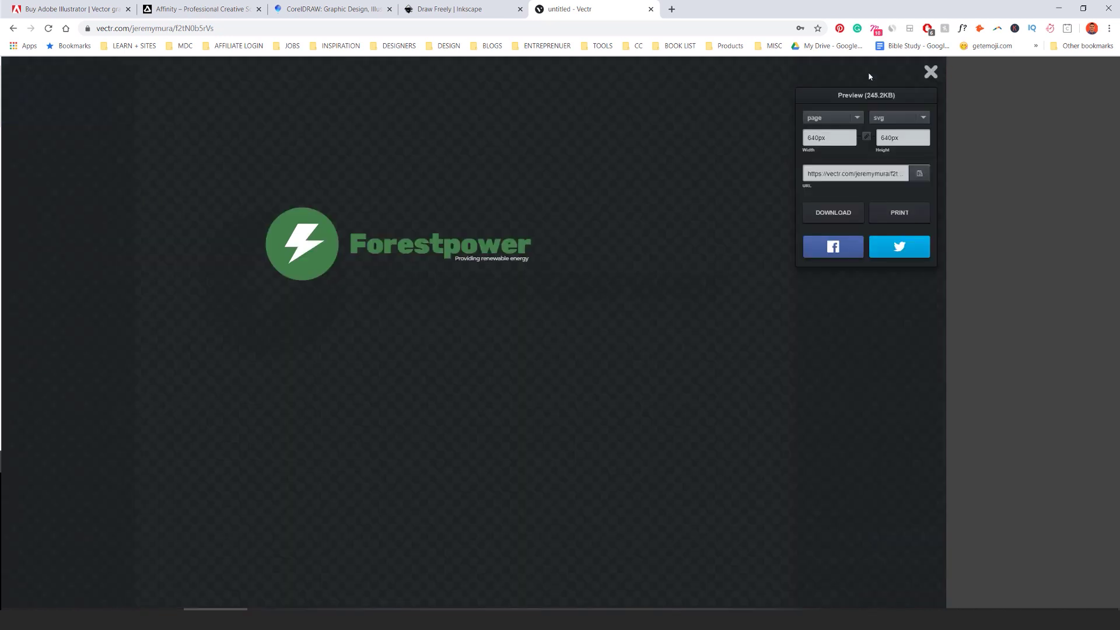
pyautogui.click(835, 120)
pyautogui.click(835, 121)
pyautogui.click(931, 71)
# Step: Add a second page to the document and switch between both pages, ending on the logo page
pyautogui.click(28, 66)
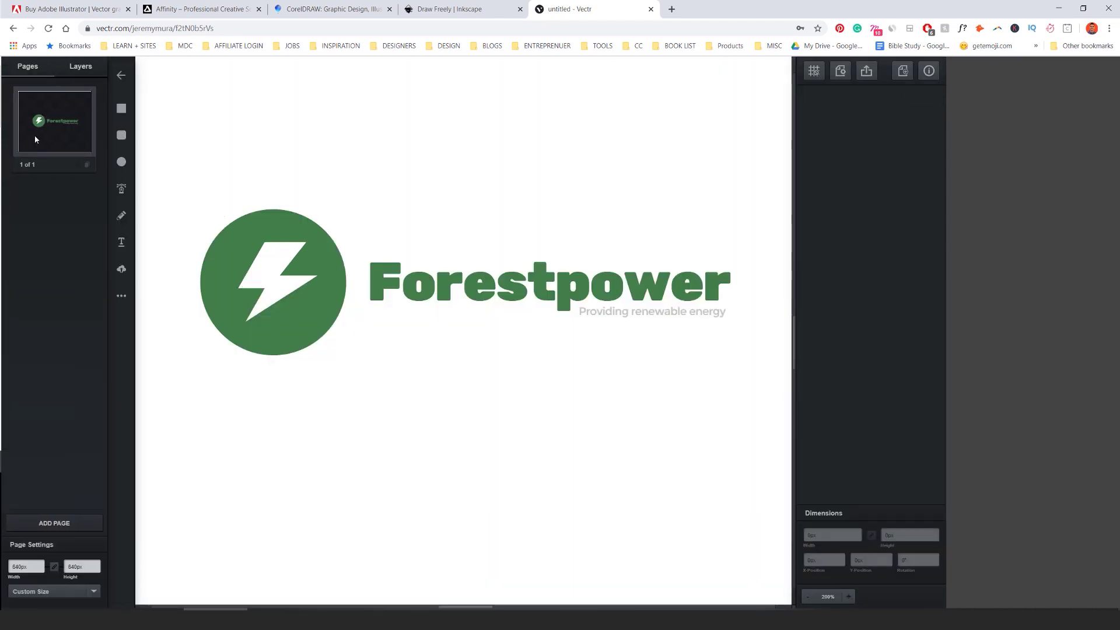
pyautogui.click(70, 523)
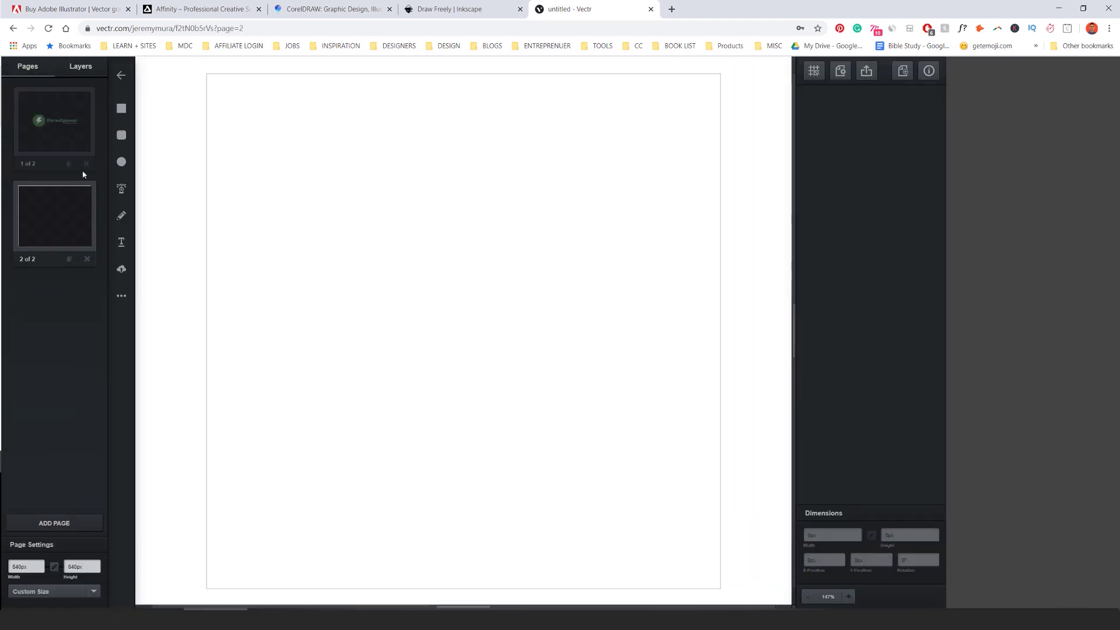
pyautogui.click(49, 117)
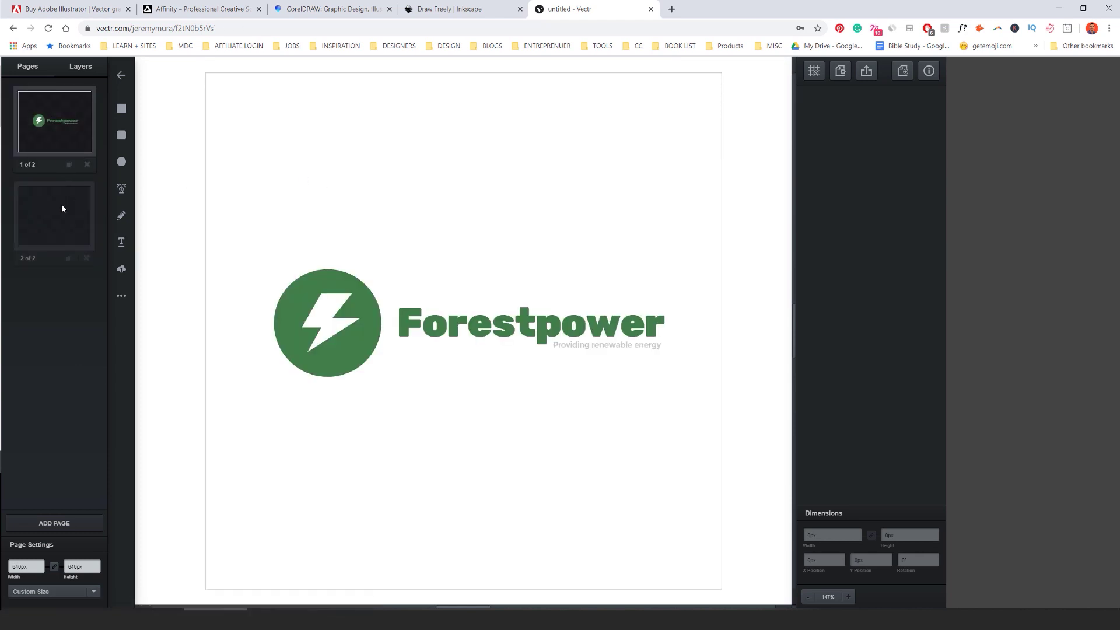
pyautogui.click(61, 204)
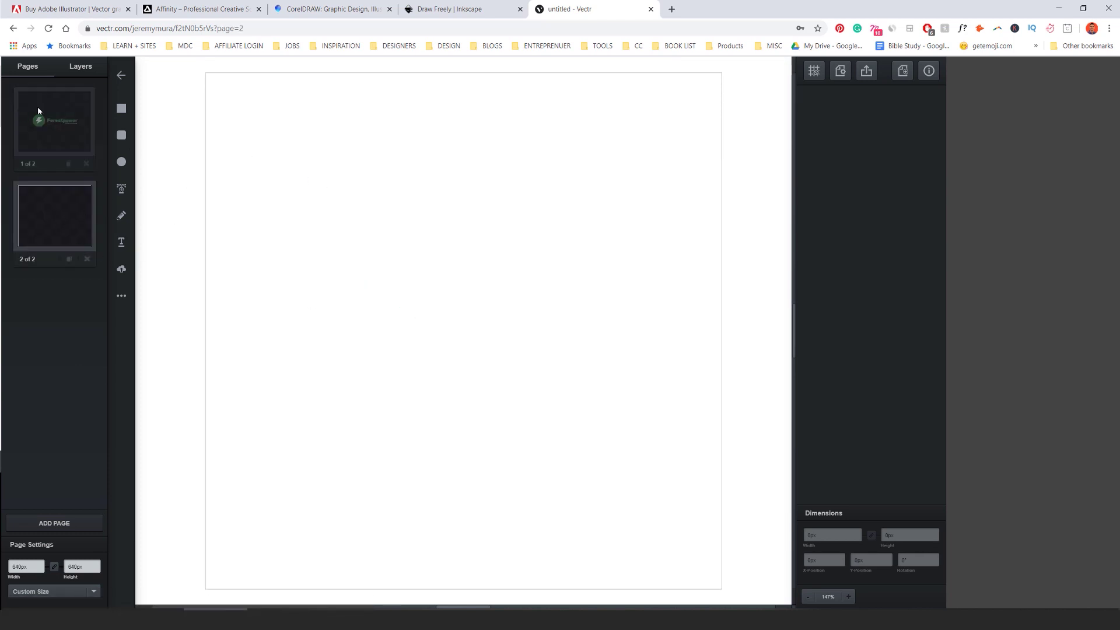
pyautogui.click(37, 111)
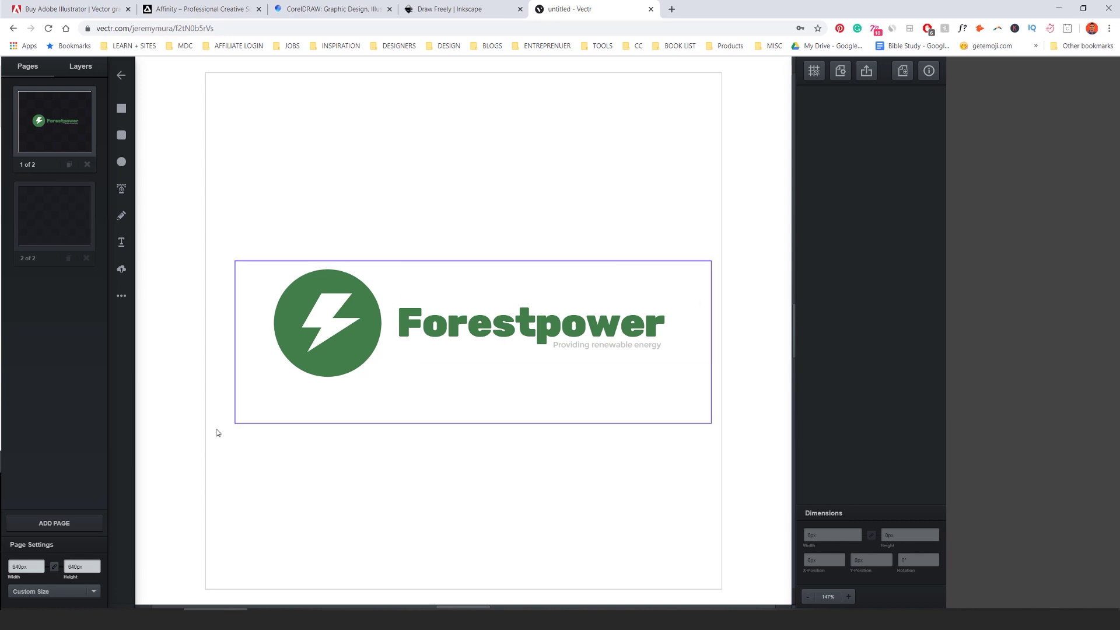
# Step: Copy the whole logo from page 1 onto page 2 and move the copy slightly upward
pyautogui.moveTo(217, 432); pyautogui.dragTo(219, 431)
pyautogui.moveTo(680, 205); pyautogui.dragTo(237, 450)
pyautogui.click(49, 232)
pyautogui.hotkey('ctrl', 'v')
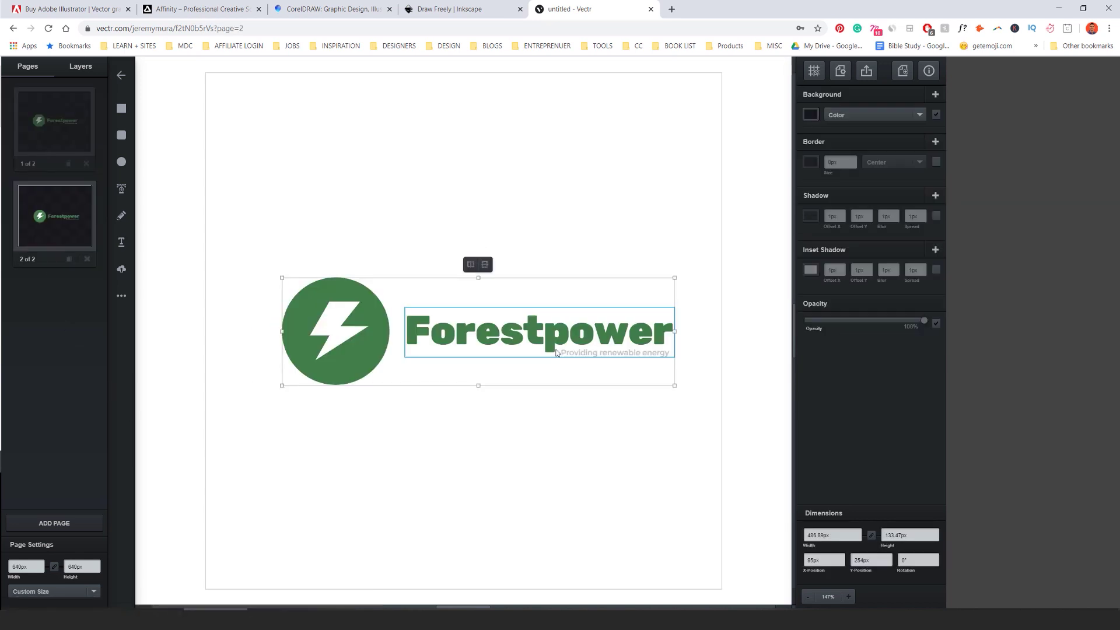
pyautogui.moveTo(543, 343); pyautogui.dragTo(534, 314)
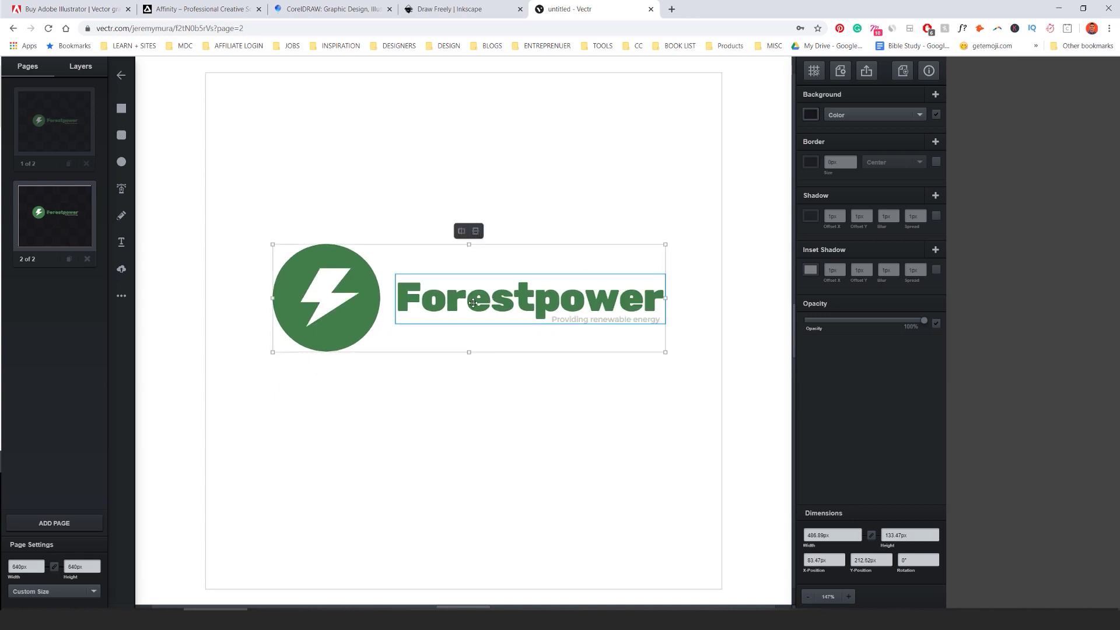
# Step: Recolour the Forestpower text on page 2 to a brighter, more saturated green
pyautogui.click(810, 192)
pyautogui.moveTo(731, 159); pyautogui.dragTo(766, 142)
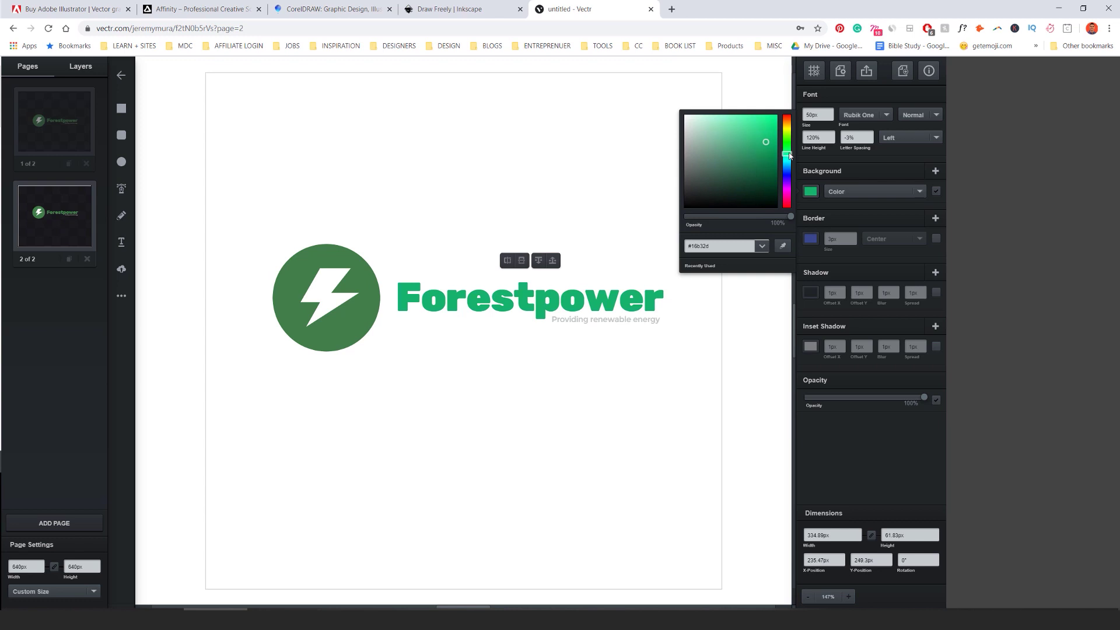
pyautogui.click(368, 313)
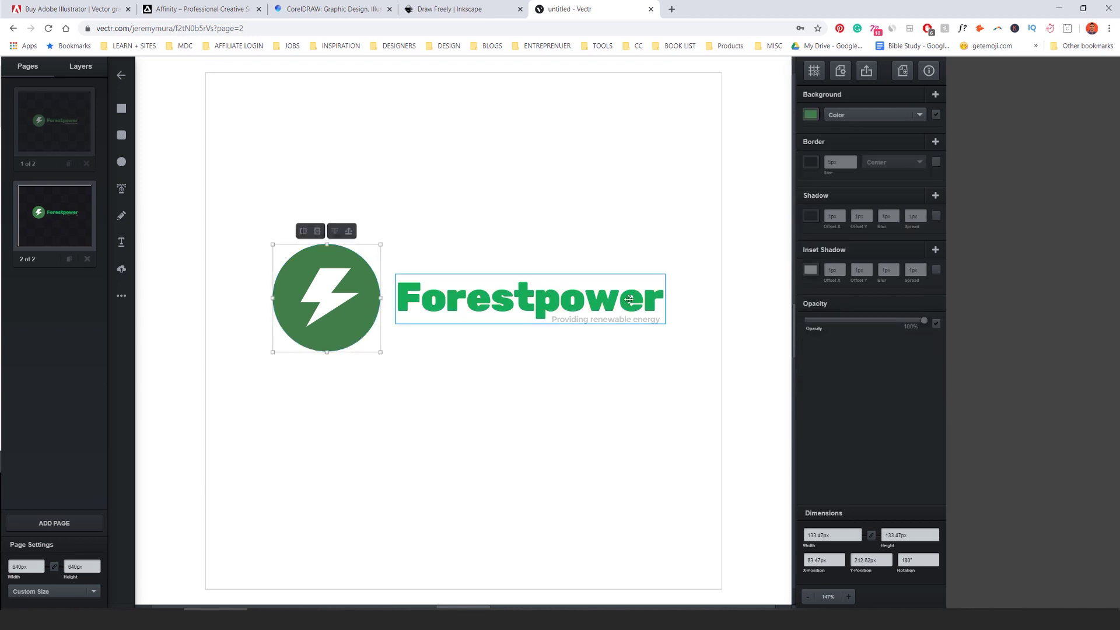
pyautogui.click(632, 295)
# Step: Match the bolt circle's fill on page 2 to the Forestpower text by sampling the text's bright green
pyautogui.click(371, 315)
pyautogui.click(810, 115)
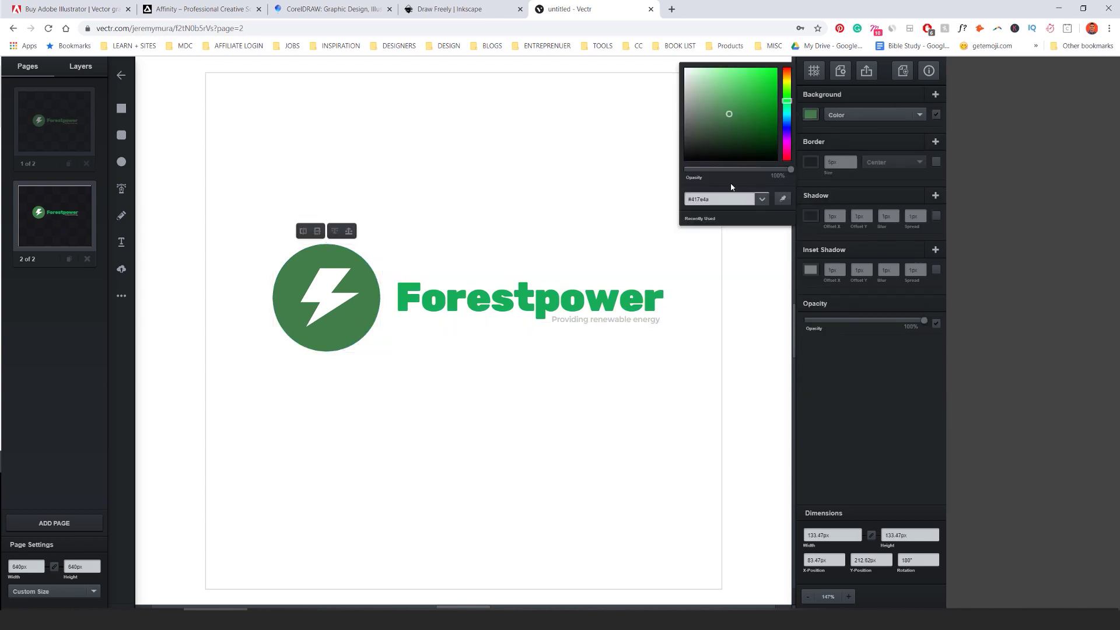
pyautogui.moveTo(747, 140); pyautogui.dragTo(773, 105)
pyautogui.click(782, 198)
pyautogui.click(613, 302)
pyautogui.click(659, 238)
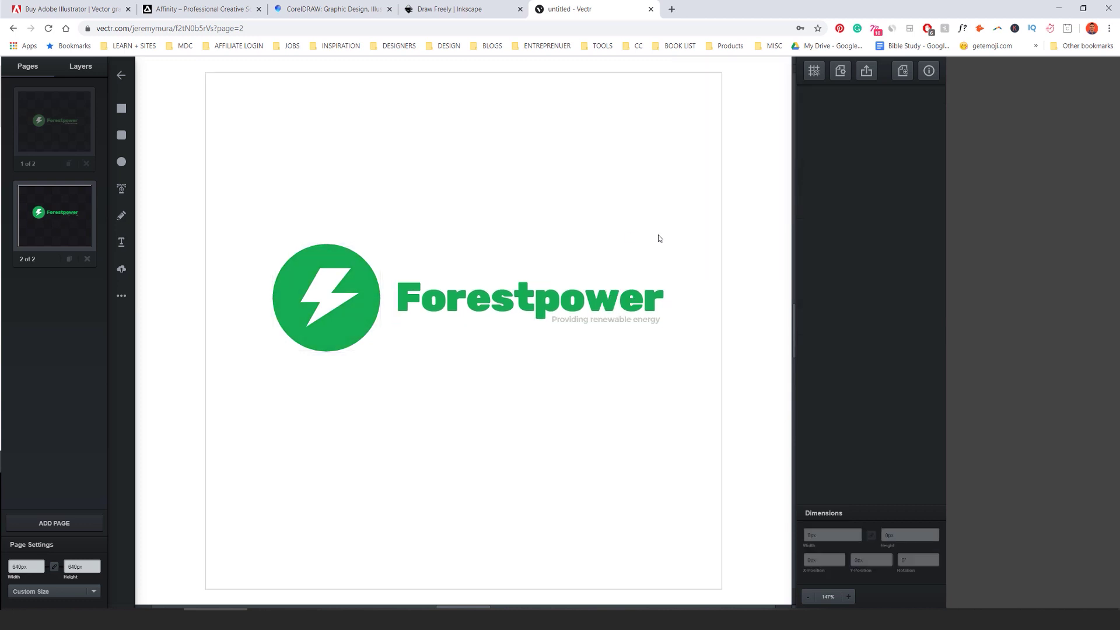
# Step: Enlarge the page 2 tagline to about 300 px wide beneath the Forestpower text, and lower that text slightly towards it
pyautogui.click(644, 321)
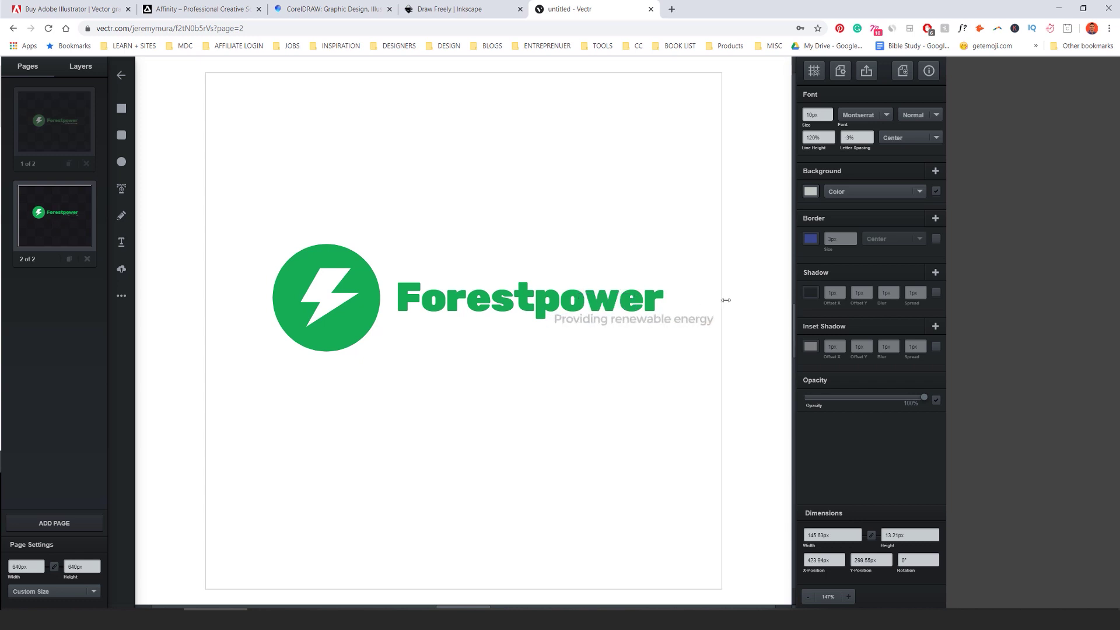
pyautogui.moveTo(497, 347); pyautogui.dragTo(497, 329)
pyautogui.moveTo(599, 335); pyautogui.dragTo(572, 343)
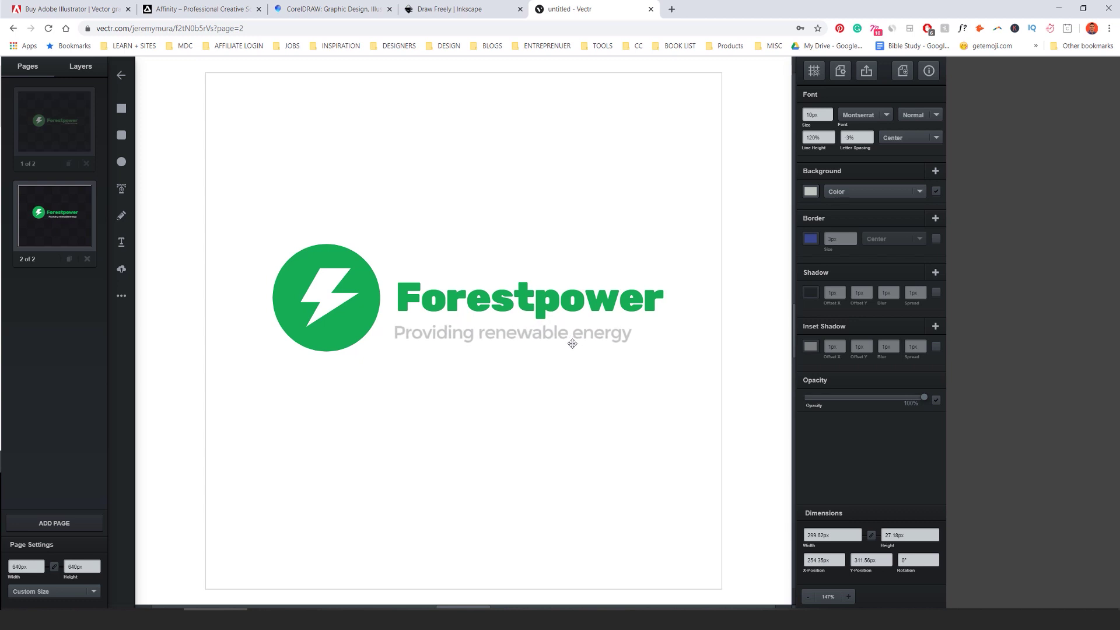
pyautogui.click(598, 360)
pyautogui.moveTo(554, 308); pyautogui.dragTo(548, 315)
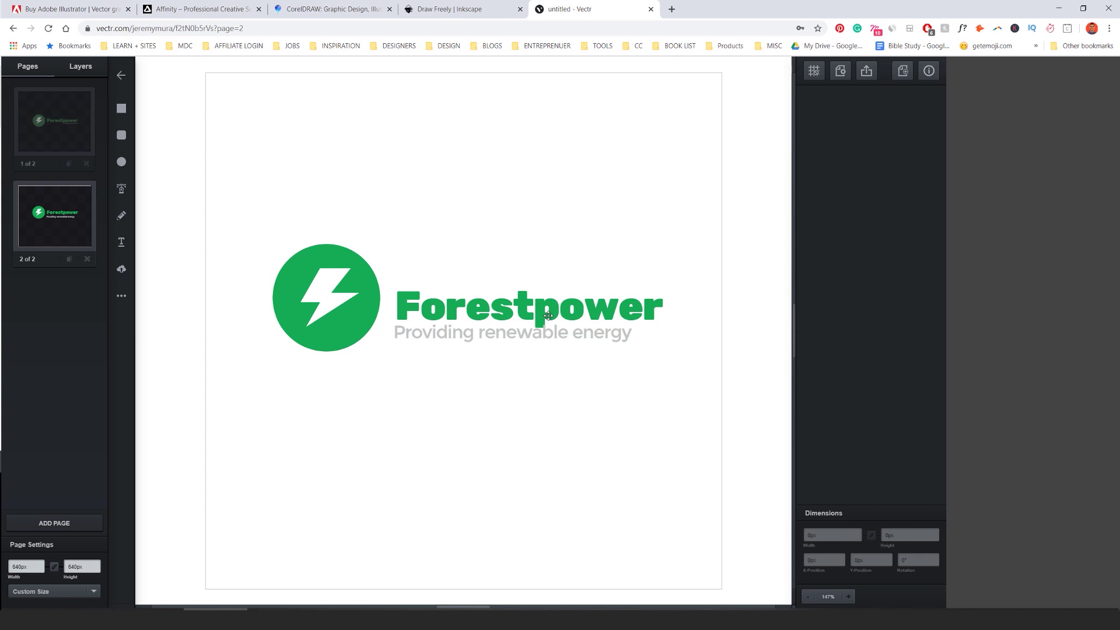
# Step: Compare the two logo versions by switching between the pages, ending on page 1
pyautogui.click(71, 136)
pyautogui.click(65, 195)
pyautogui.click(62, 120)
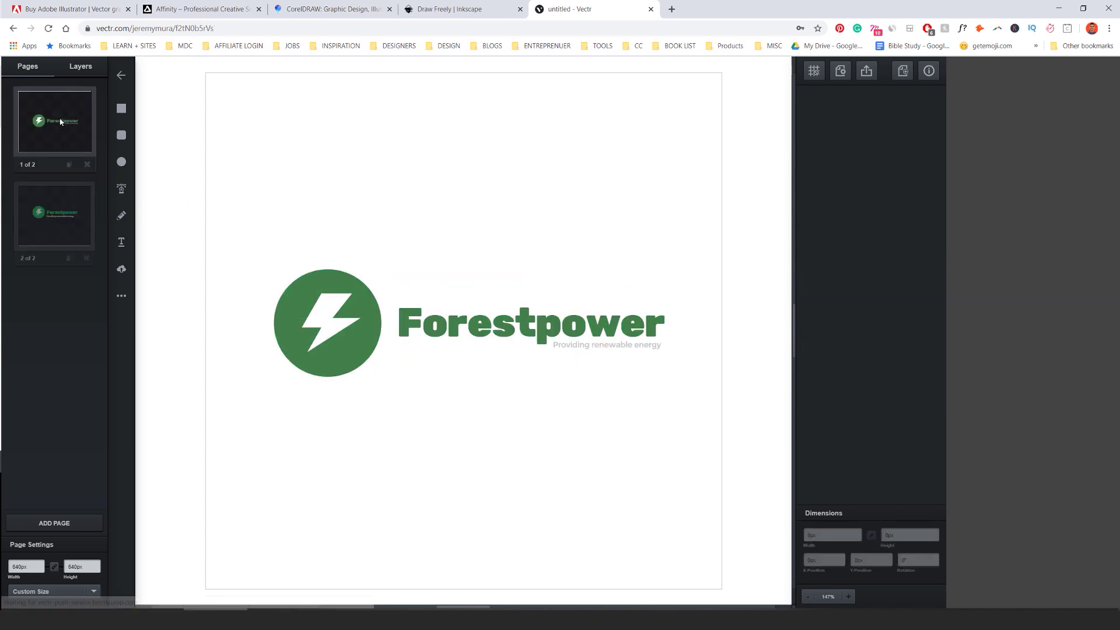
# Step: Examine how page 1 is organised by selecting its Forestpower text and Ellipse layers and comparing the layer and page lists
pyautogui.click(79, 70)
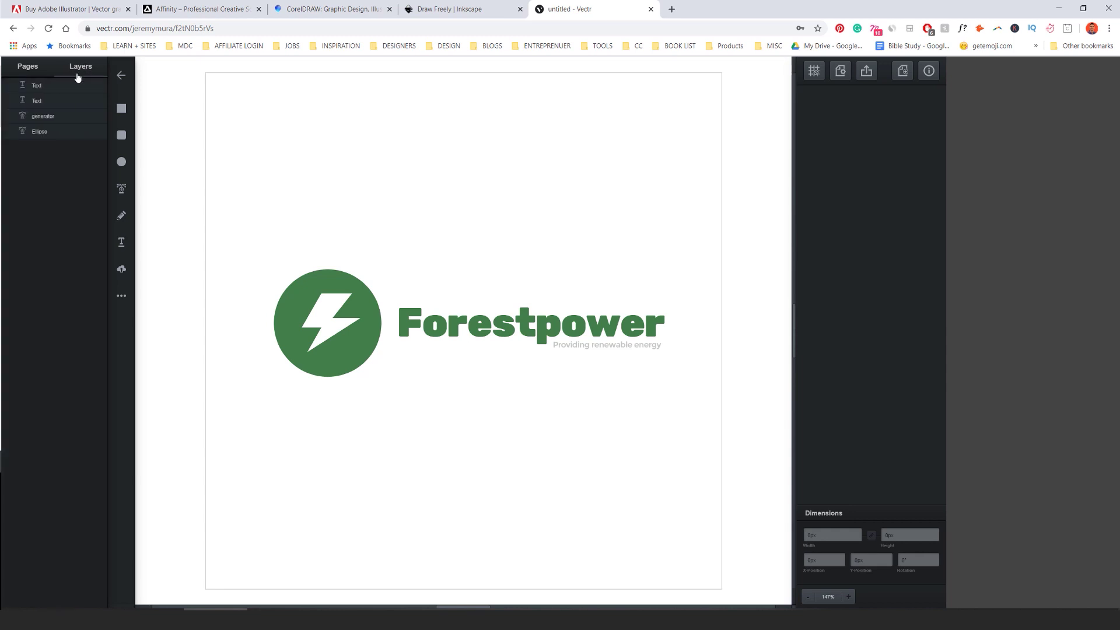
pyautogui.click(48, 102)
pyautogui.click(98, 101)
pyautogui.click(99, 102)
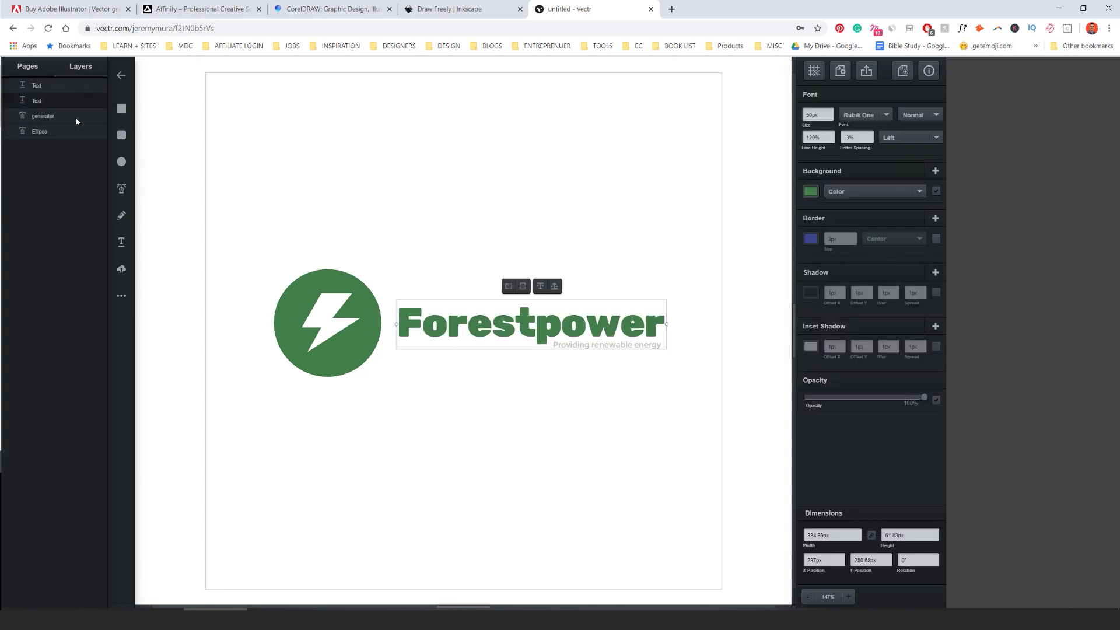
pyautogui.click(43, 131)
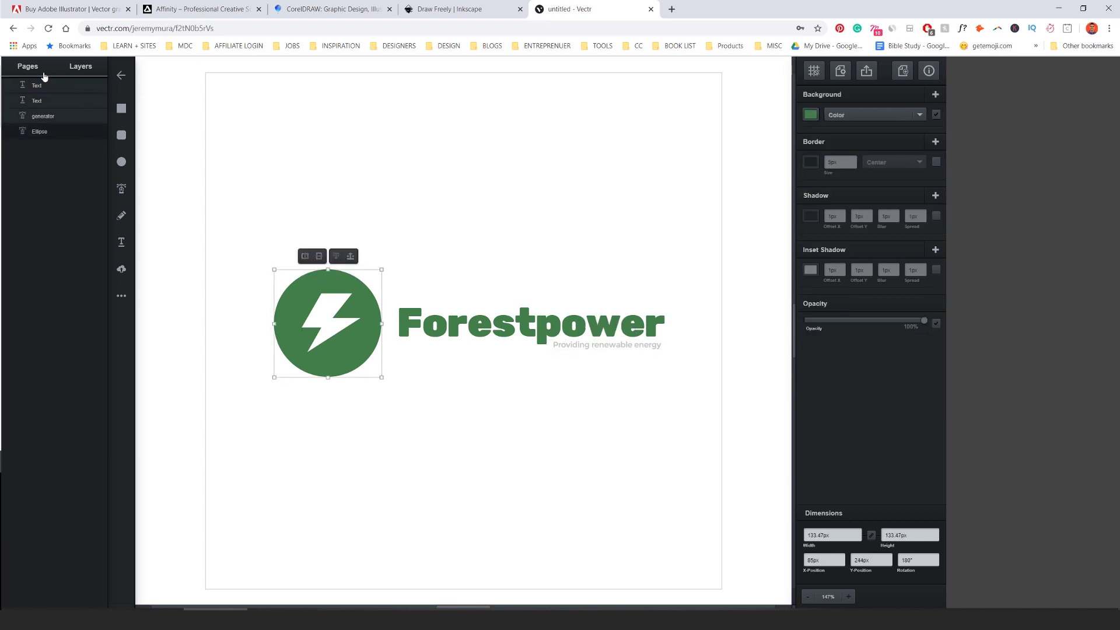
pyautogui.click(42, 73)
pyautogui.click(79, 68)
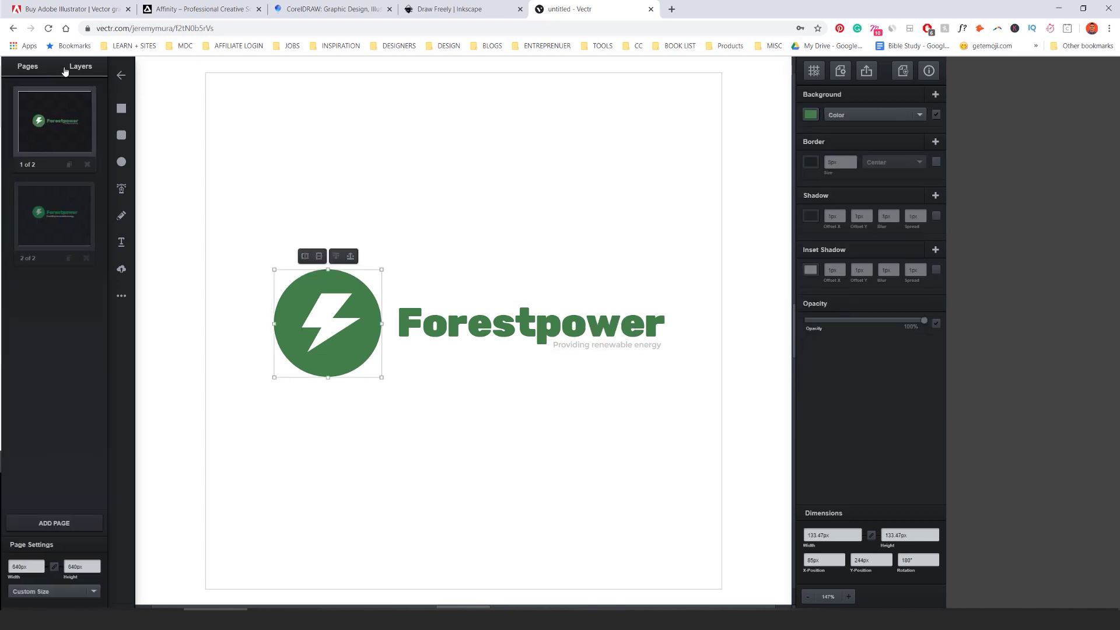
pyautogui.click(701, 154)
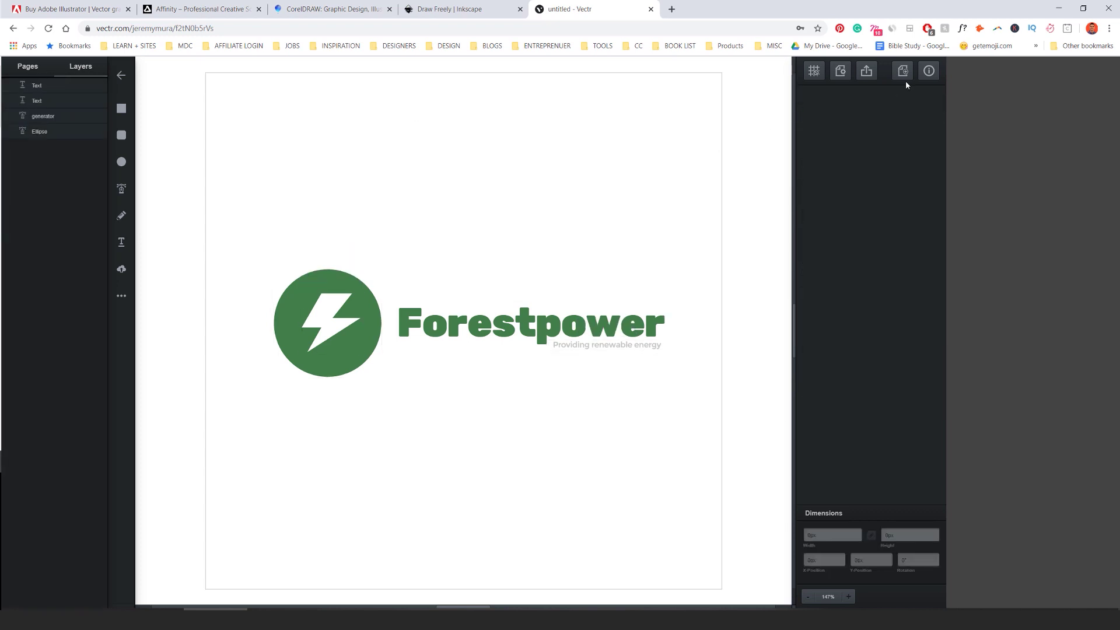
# Step: Export page 1 as a 2000 by 2000 px PNG, download it and view the saved image
pyautogui.click(866, 70)
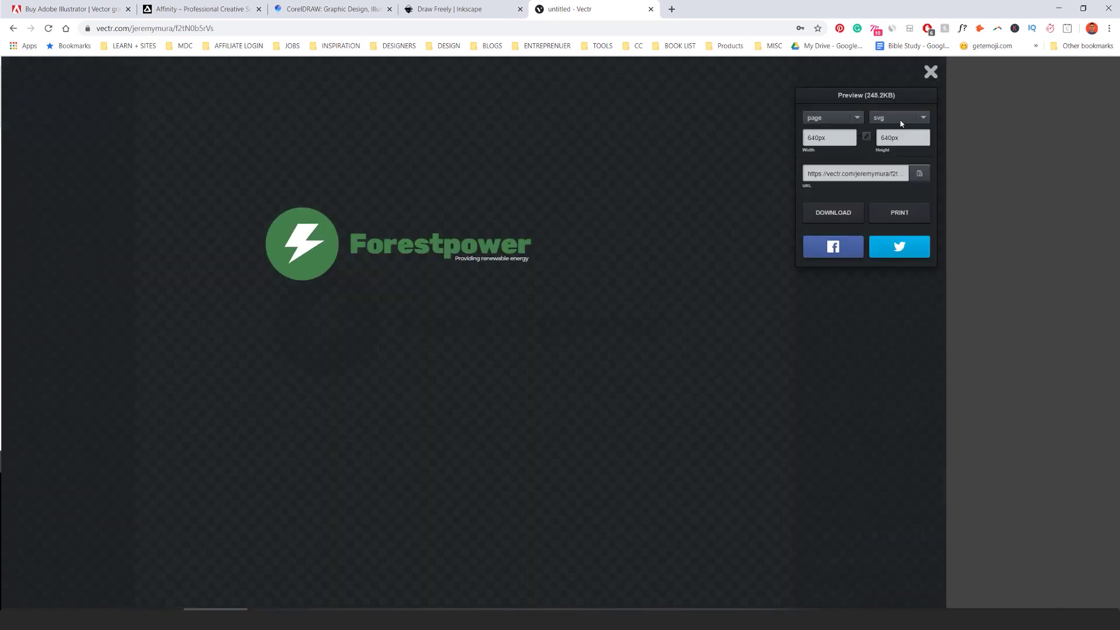
pyautogui.click(883, 118)
pyautogui.click(887, 136)
pyautogui.doubleClick(835, 133)
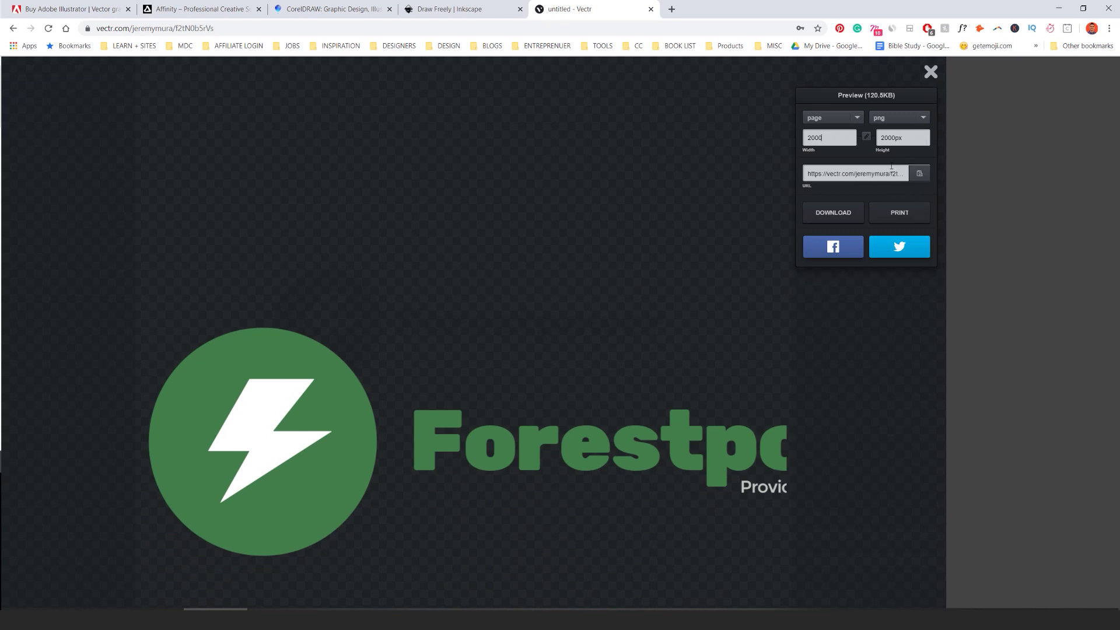
pyautogui.click(835, 216)
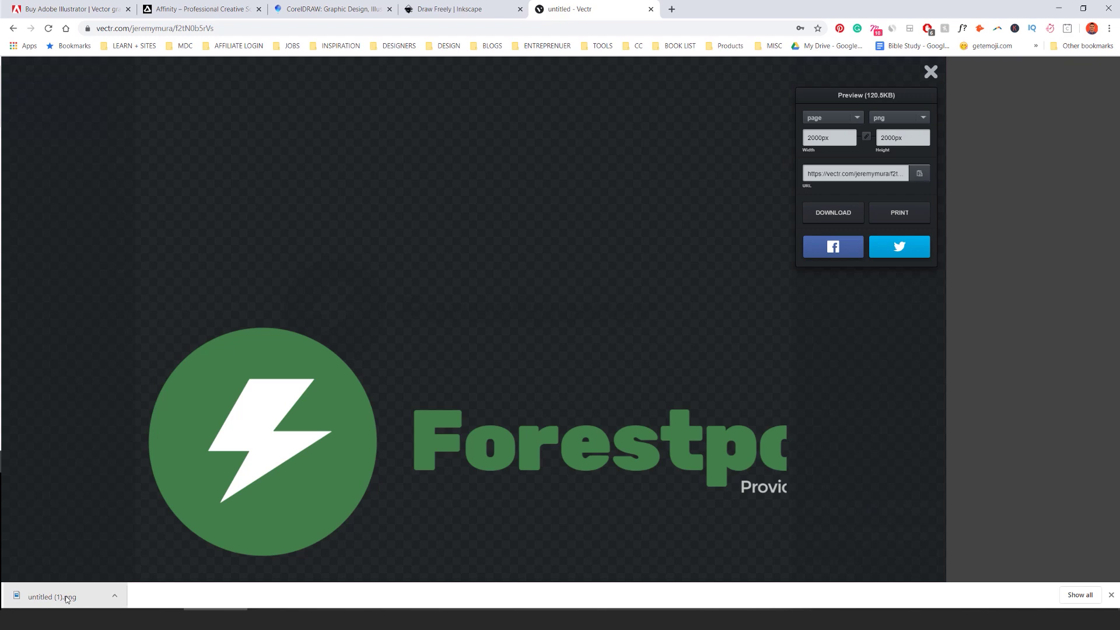
pyautogui.click(67, 597)
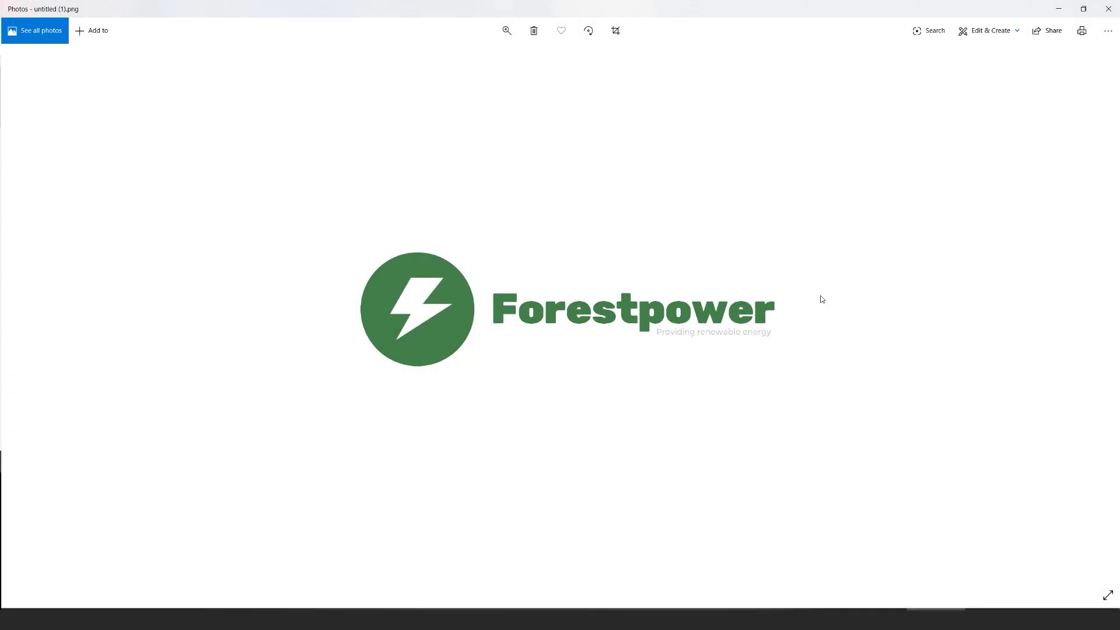
pyautogui.click(1108, 8)
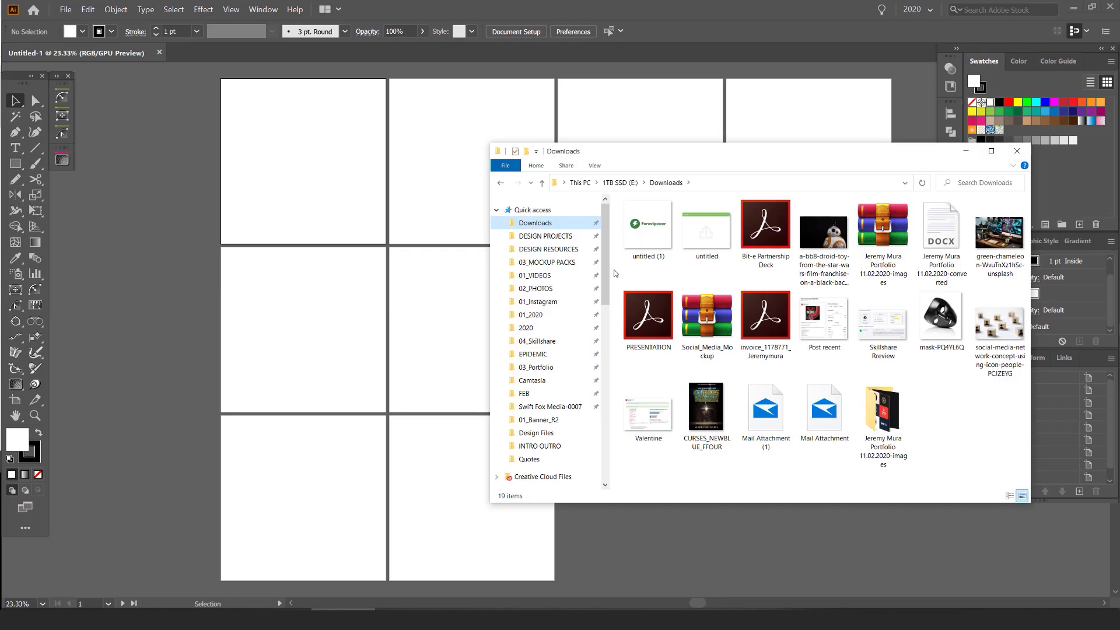
# Step: Switch to Illustrator and place the untitled (1) image from the Downloads folder over the first artboard
pyautogui.click(658, 252)
pyautogui.moveTo(659, 252); pyautogui.dragTo(473, 267)
pyautogui.scroll(4, 175, 217)
pyautogui.scroll(-6, 429, 277)
pyautogui.moveTo(454, 275); pyautogui.dragTo(638, 185)
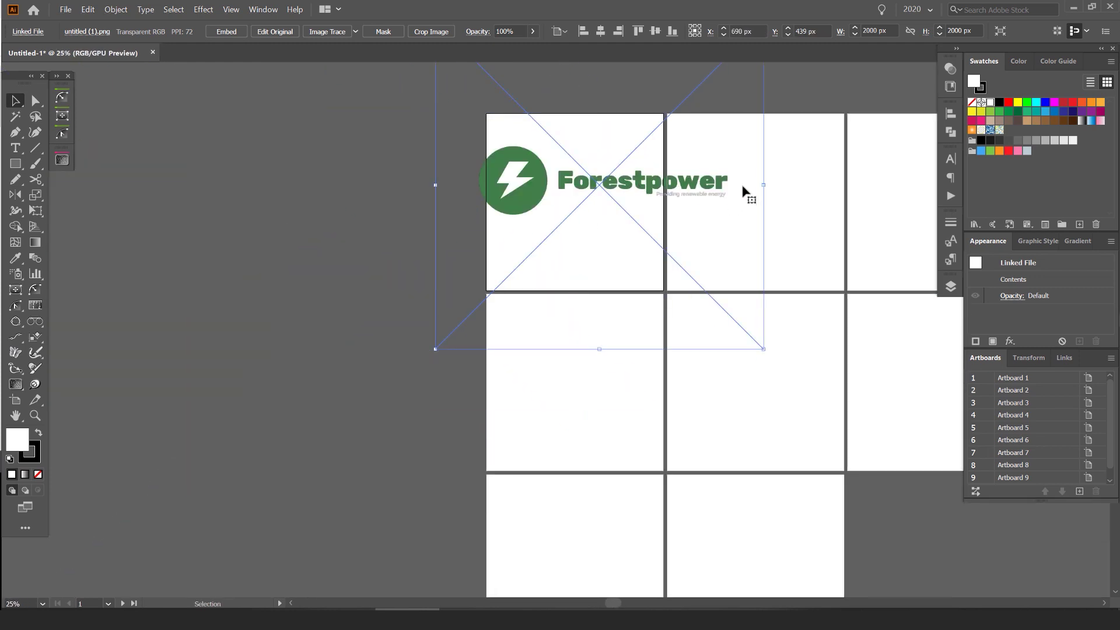
# Step: Resize the placed logo image to about 1192 px square and position it so the logo fits within Artboard 1
pyautogui.moveTo(762, 185); pyautogui.dragTo(681, 185)
pyautogui.moveTo(587, 194); pyautogui.dragTo(627, 217)
pyautogui.scroll(1, 707, 203)
pyautogui.click(725, 214)
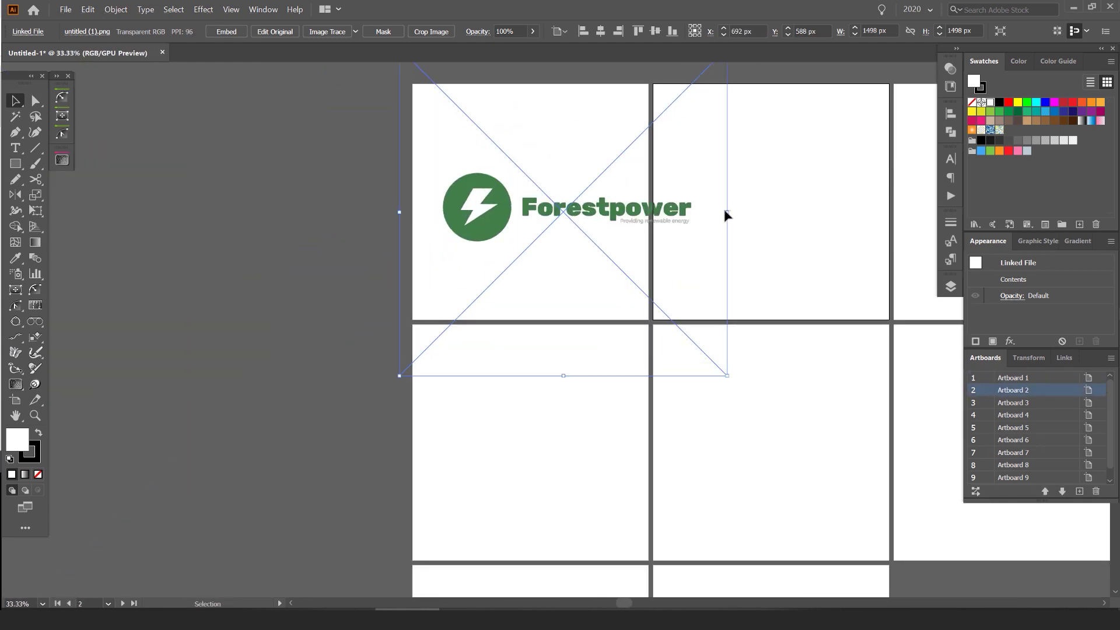
pyautogui.moveTo(726, 212); pyautogui.dragTo(617, 220)
pyautogui.hotkey('ctrl', '=')
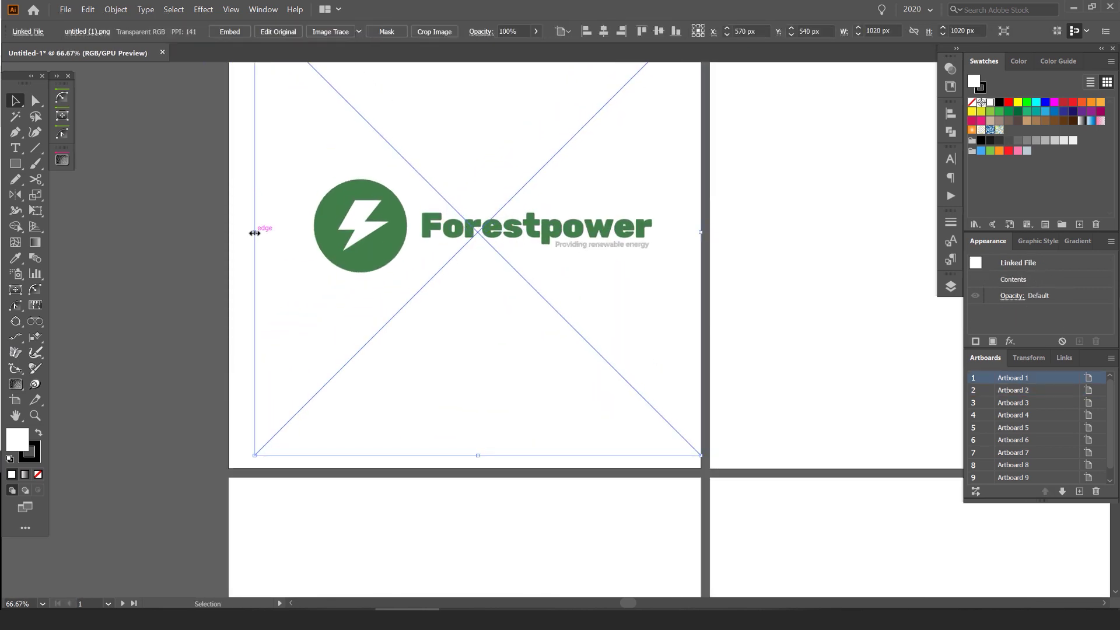
pyautogui.moveTo(254, 232); pyautogui.dragTo(204, 242)
pyautogui.click(732, 180)
# Step: Convert the placed logo to vector shapes with the default Image Trace and expand the tracing
pyautogui.scroll(-1, 724, 179)
pyautogui.click(581, 190)
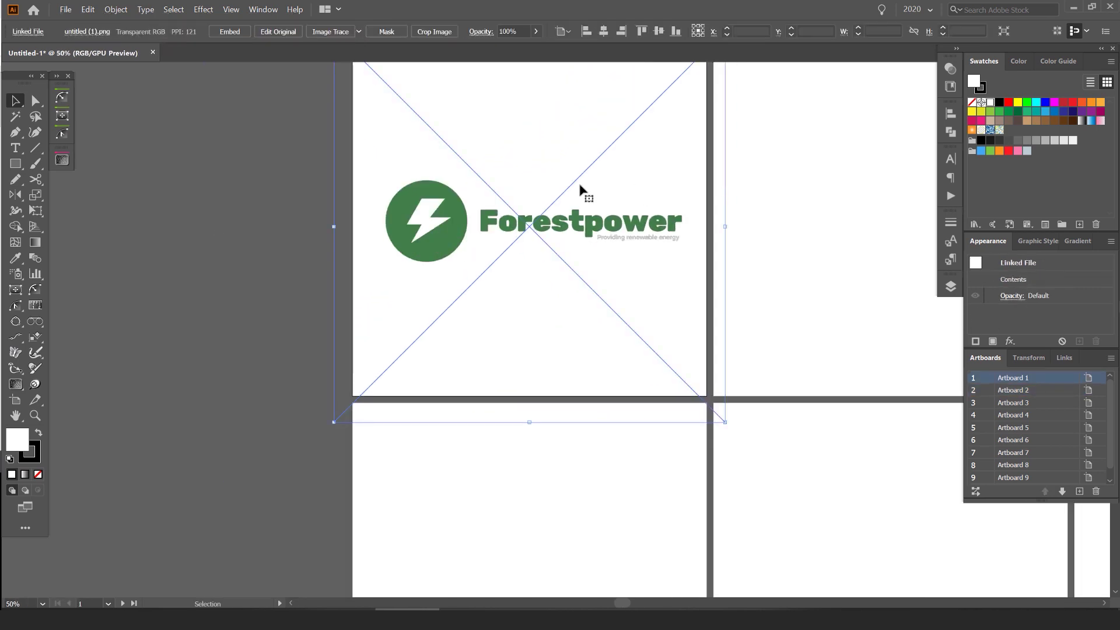
pyautogui.click(330, 32)
pyautogui.click(634, 325)
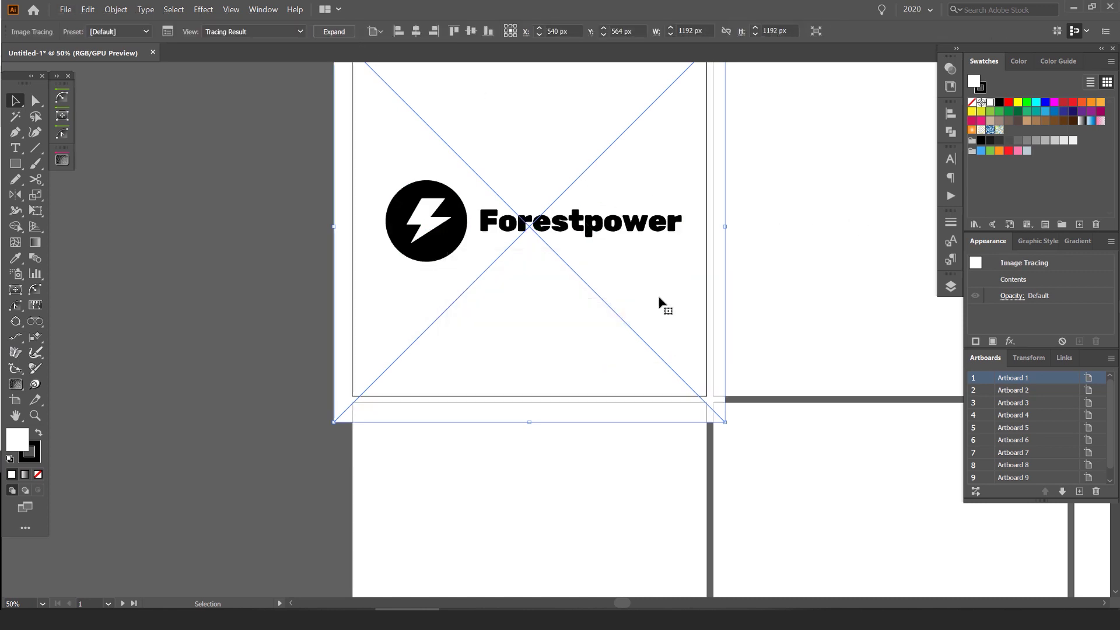
pyautogui.scroll(3, 535, 203)
pyautogui.click(345, 32)
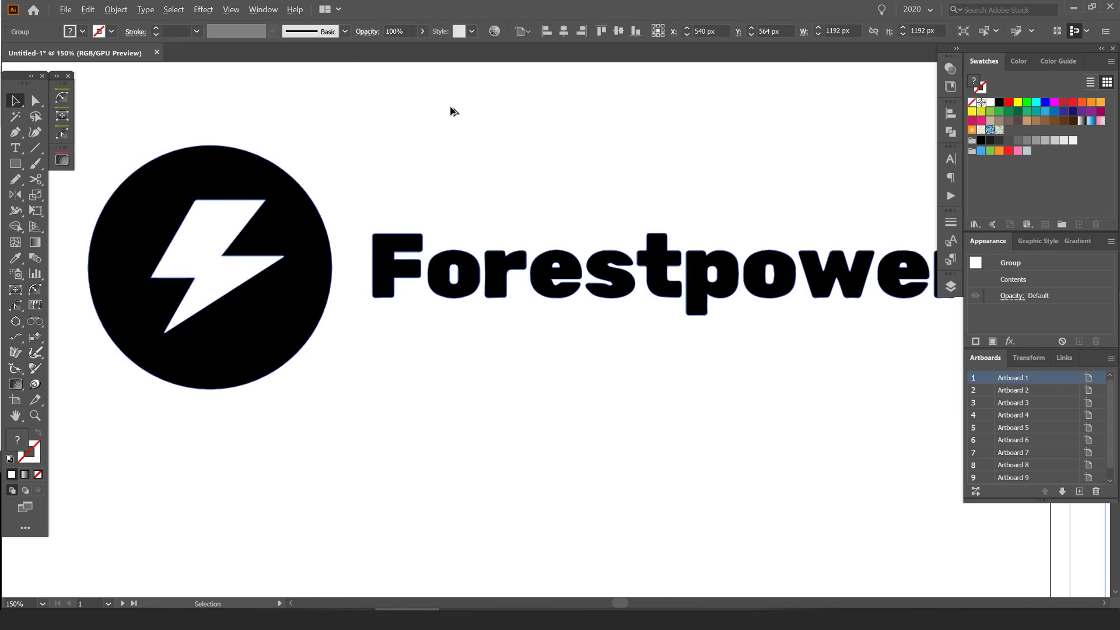
# Step: Directly select the end of the t's crossbar in the traced Forestpower wordmark and stretch it to join the p
pyautogui.scroll(-3, 453, 110)
pyautogui.press('a')
pyautogui.click(620, 106)
pyautogui.scroll(5, 533, 170)
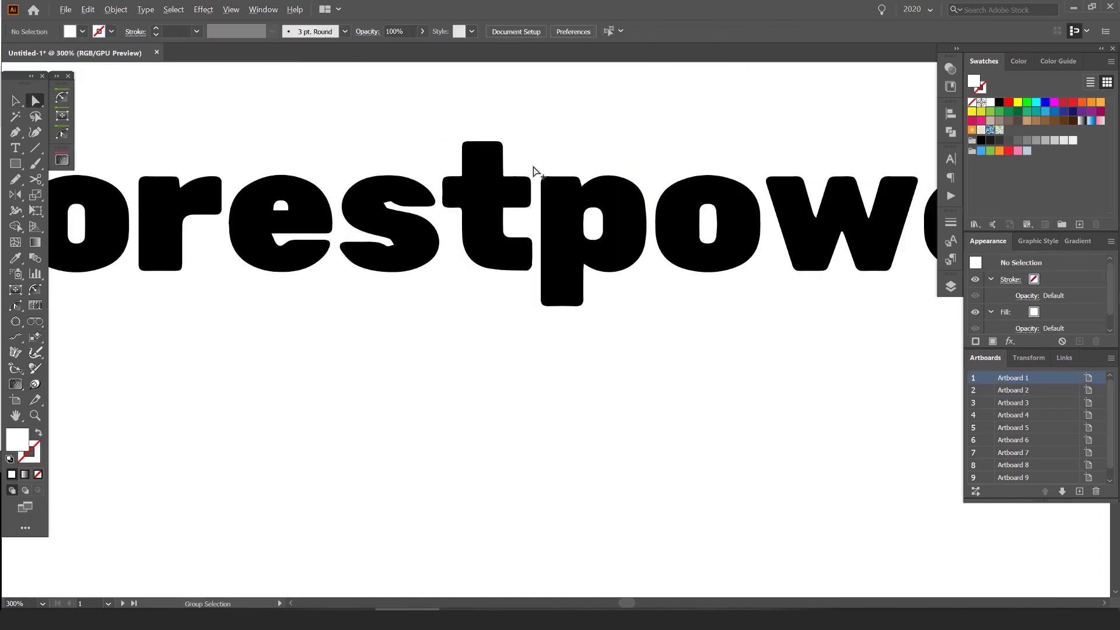
pyautogui.click(532, 190)
pyautogui.moveTo(532, 188); pyautogui.dragTo(556, 187)
pyautogui.hotkey('ctrl', 'shift', 'a')
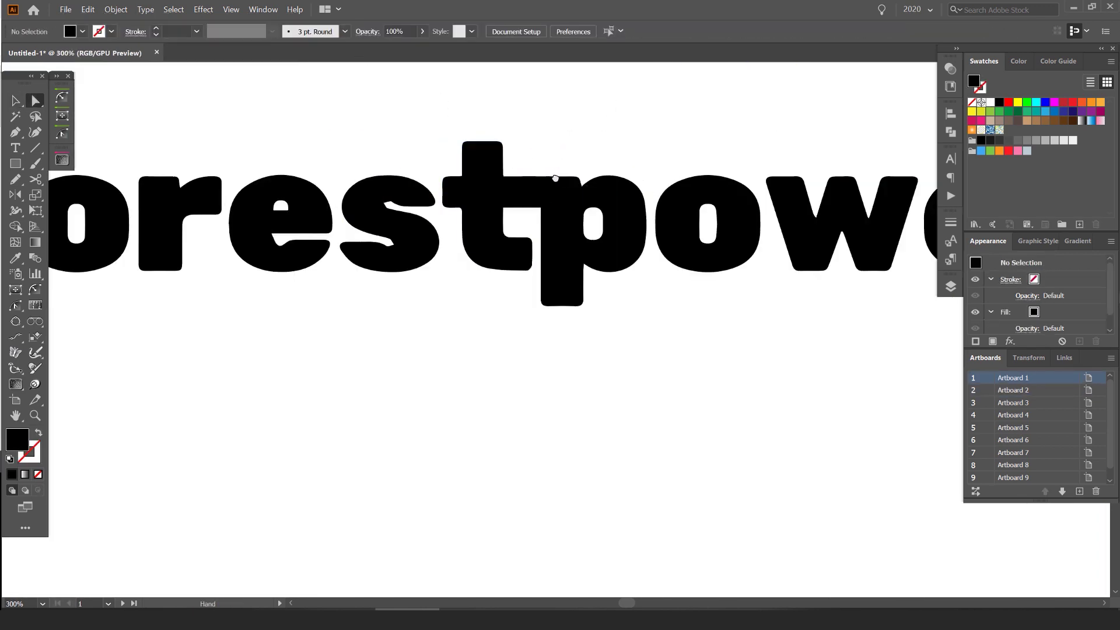
# Step: Directly select the top of the r's stem in the traced wordmark and stretch it upward to ascender height, then deselect it
pyautogui.scroll(1, 555, 186)
pyautogui.moveTo(237, 253); pyautogui.dragTo(533, 280)
pyautogui.moveTo(317, 287); pyautogui.dragTo(584, 287)
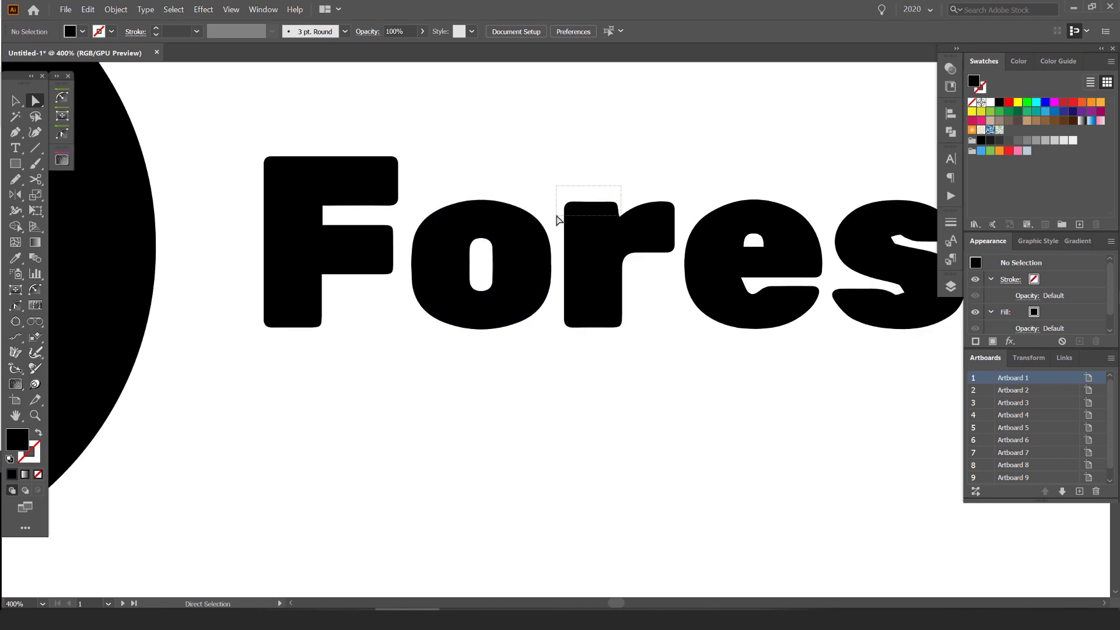
pyautogui.moveTo(578, 197); pyautogui.dragTo(577, 151)
pyautogui.click(708, 135)
pyautogui.scroll(-2, 708, 135)
pyautogui.moveTo(708, 134); pyautogui.dragTo(423, 325)
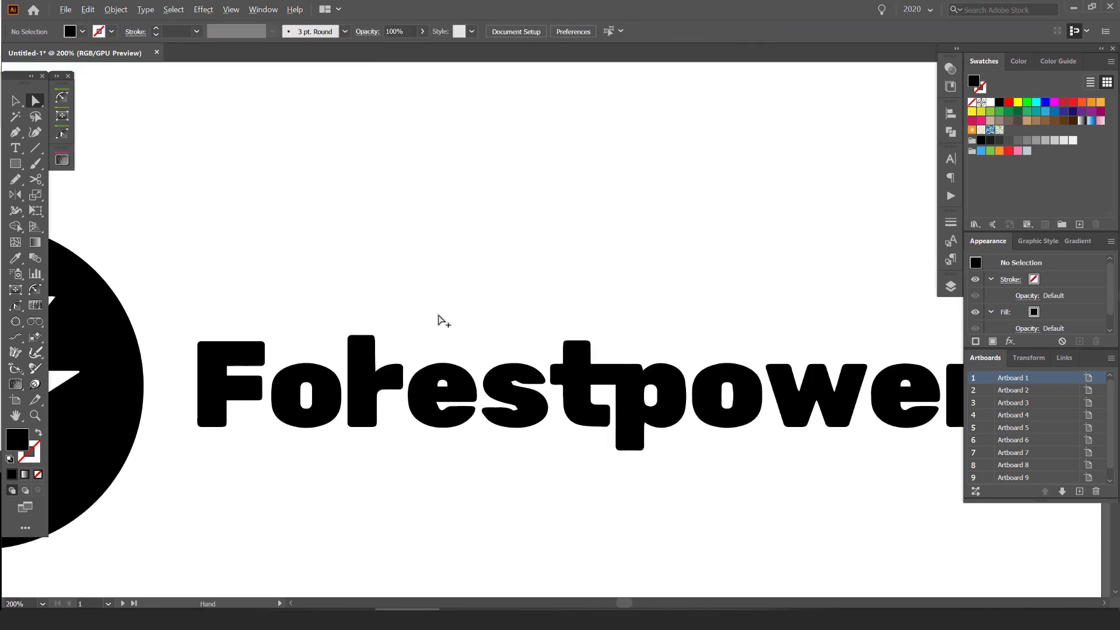
pyautogui.scroll(-3, 461, 309)
pyautogui.moveTo(497, 280); pyautogui.dragTo(534, 256)
pyautogui.press('v')
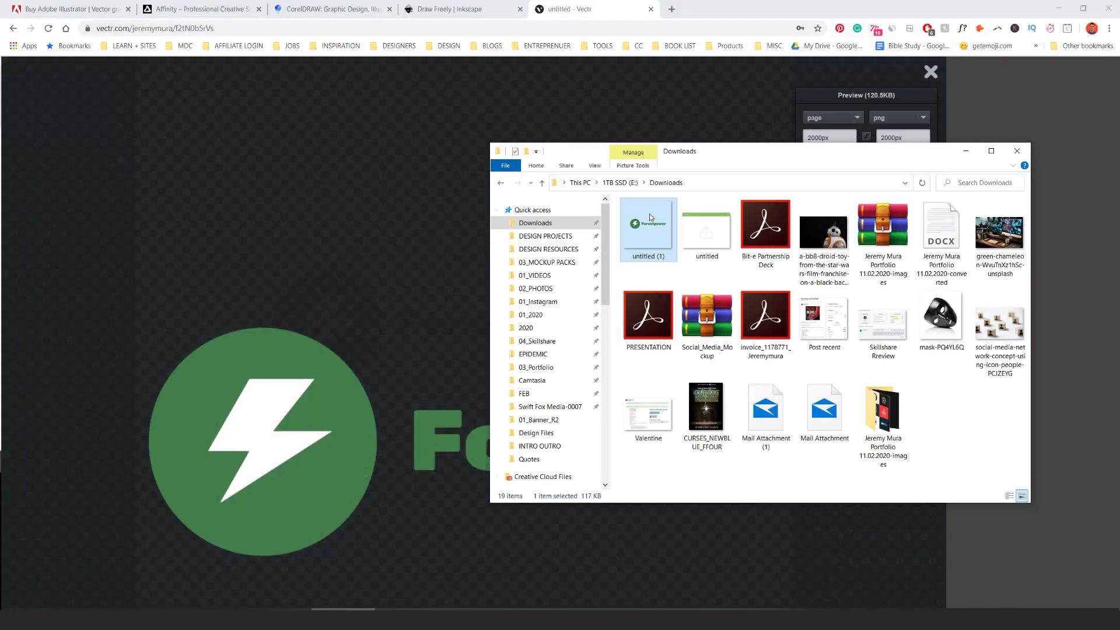
# Step: View the exported untitled (1) image from the Downloads folder, close the viewer and minimize the folder window
pyautogui.doubleClick(649, 216)
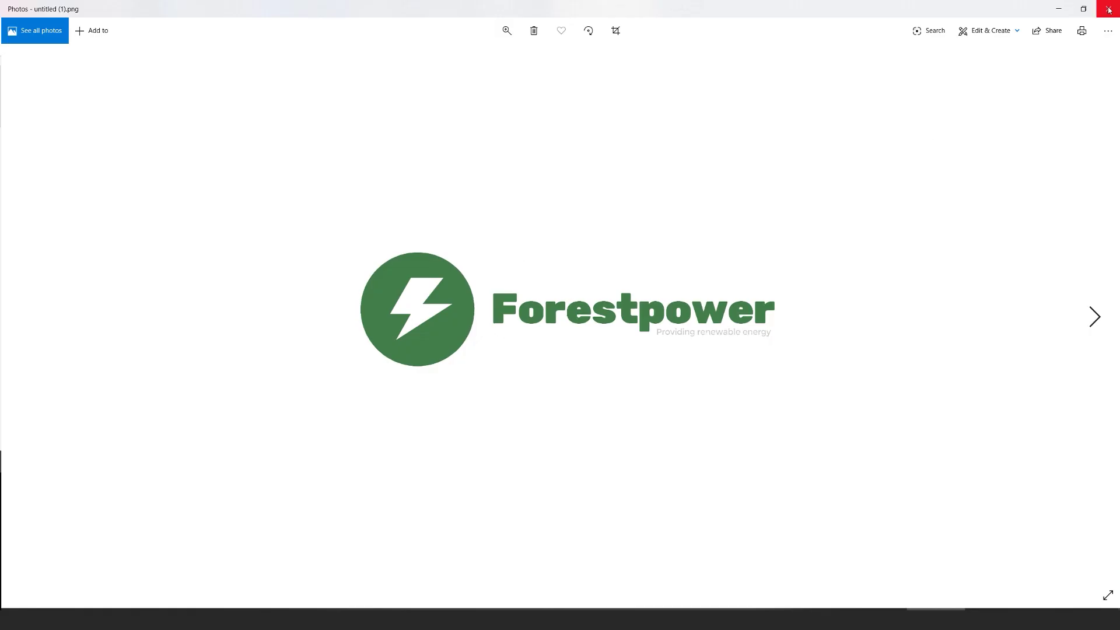
pyautogui.click(1109, 10)
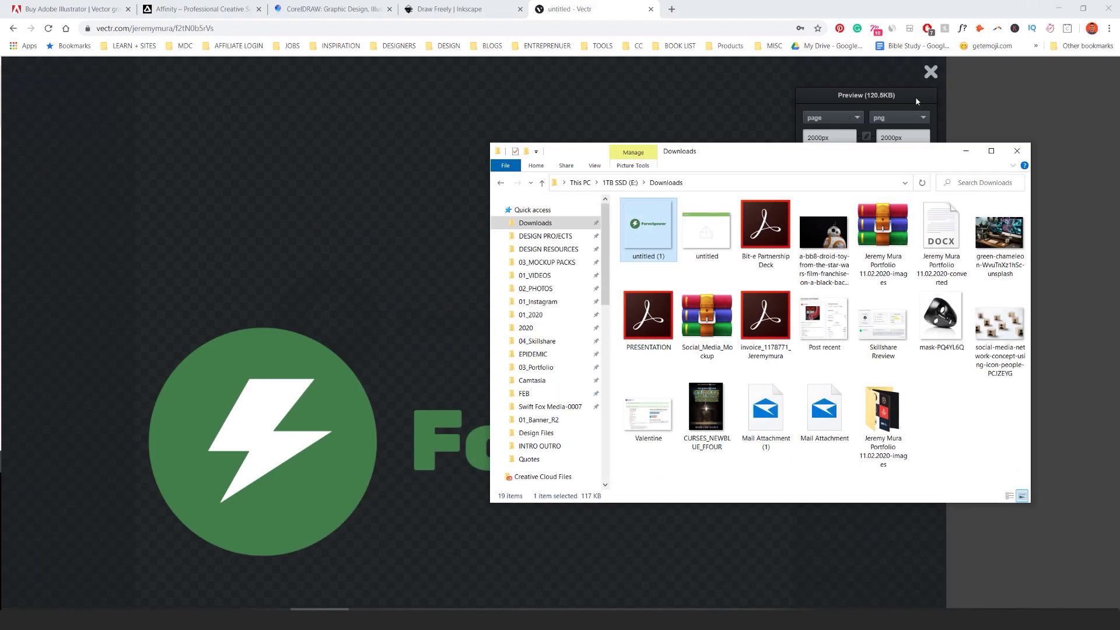
pyautogui.click(966, 150)
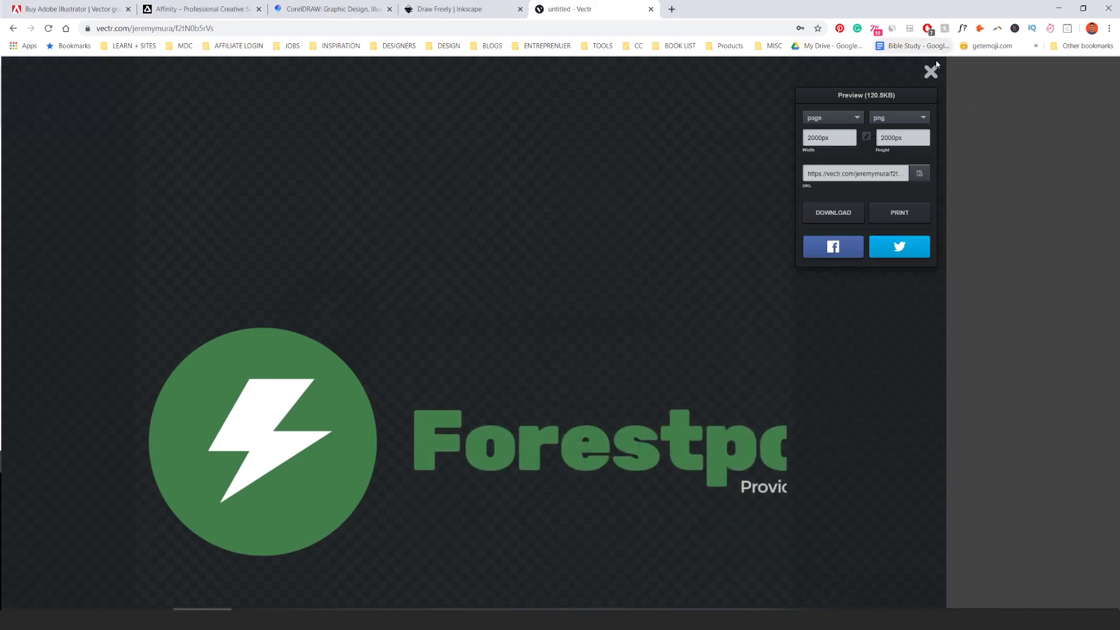
# Step: Close the export preview in Vectr and open page 2 of the logo document
pyautogui.click(931, 70)
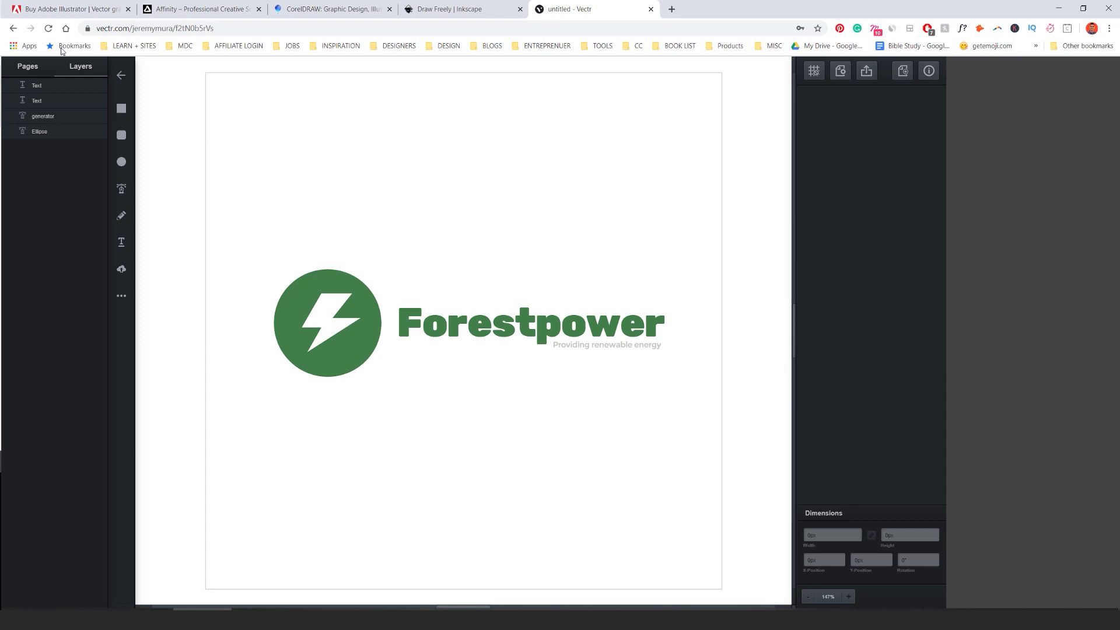
pyautogui.click(27, 67)
pyautogui.click(53, 206)
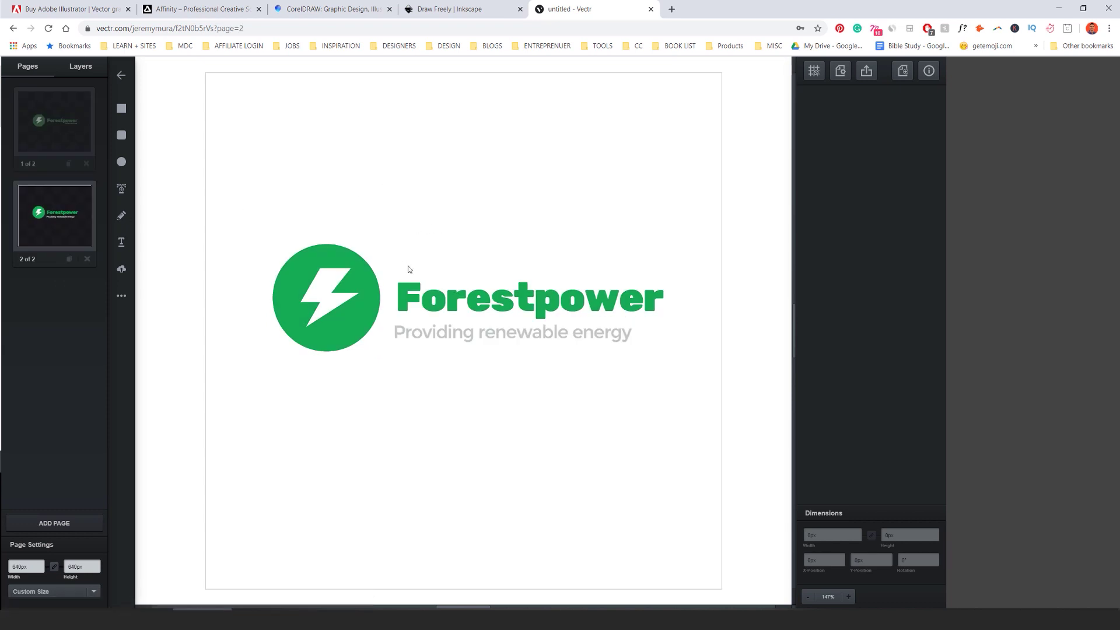